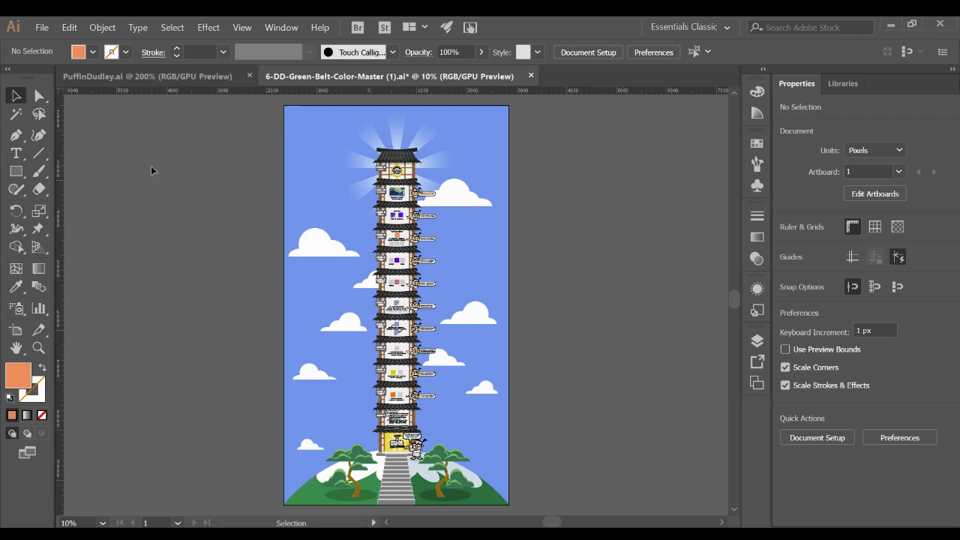
Step: Zoom and scroll up through the pagoda tower to survey the challenge levels up to Level 11
key(ctrl+equal)
key(ctrl+equal)
key(ctrl+equal)
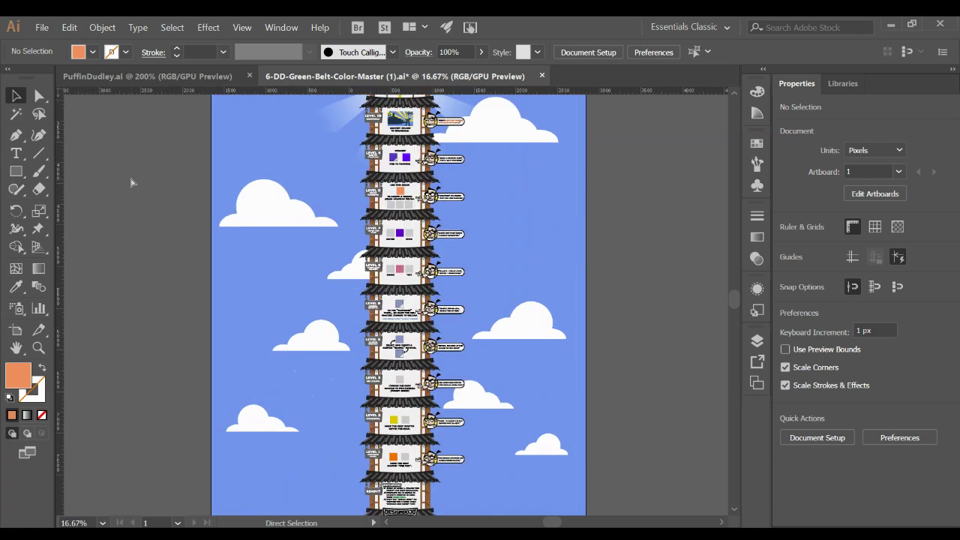
key(ctrl+equal)
key(ctrl+equal)
key(ctrl+equal)
key(ctrl+equal)
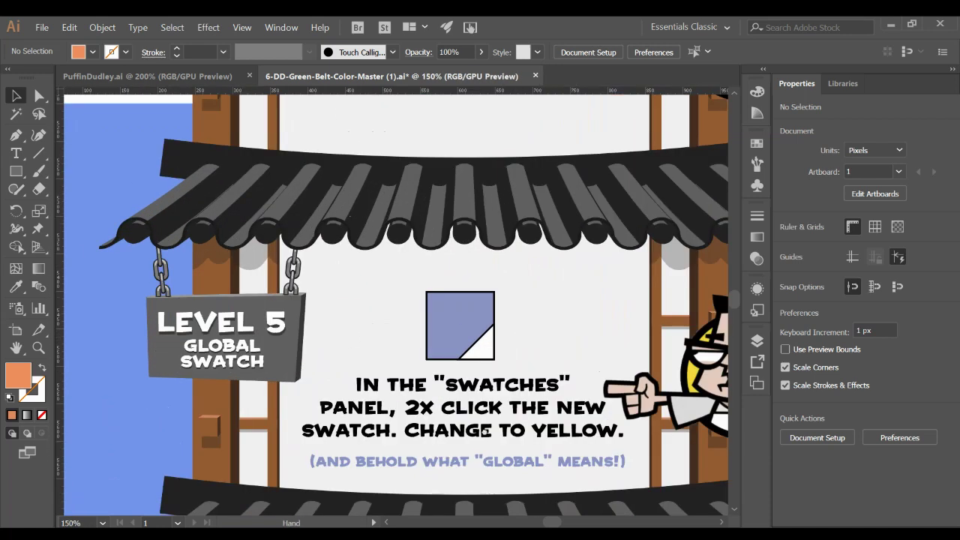
scroll(487, 296, down, 5)
scroll(487, 296, down, 15)
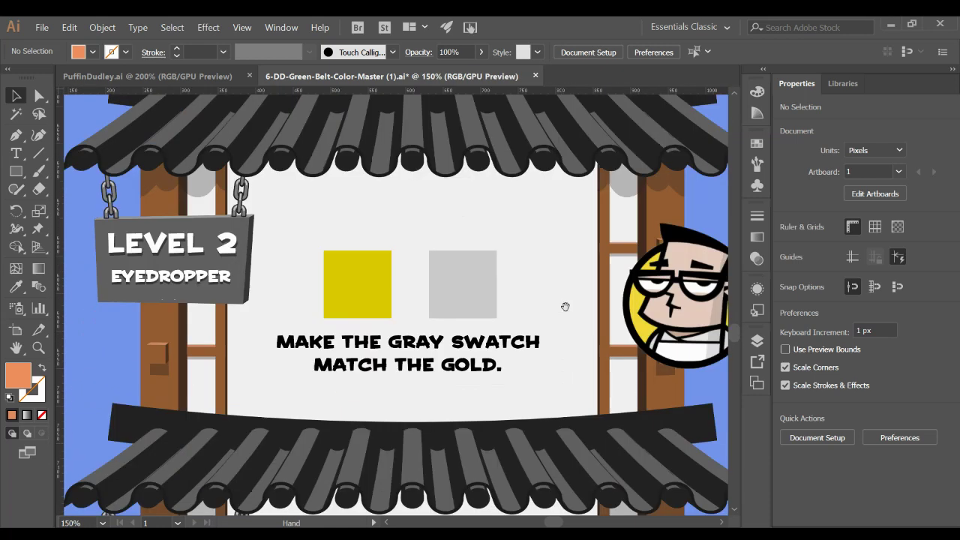
key(ctrl+minus)
key(ctrl+minus)
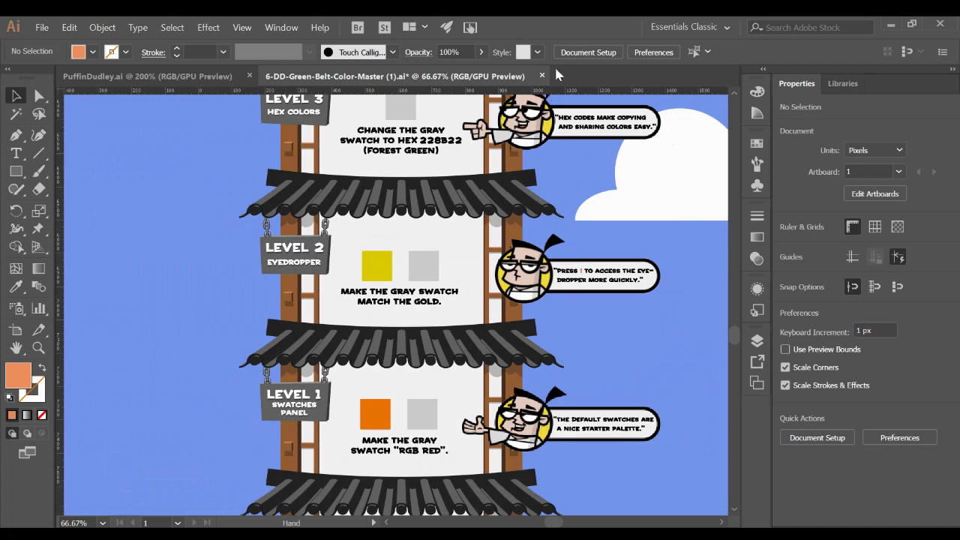
scroll(384, 318, up, 6)
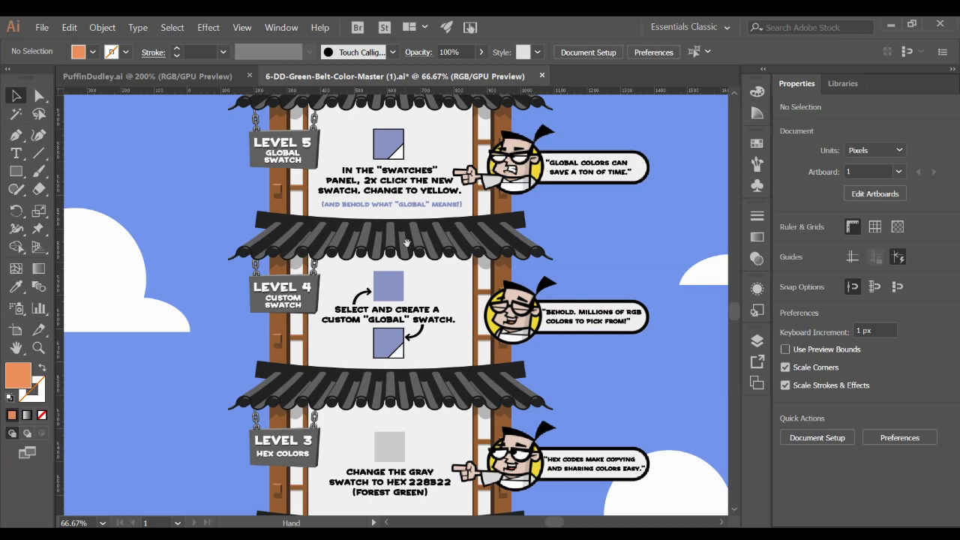
scroll(416, 336, up, 5)
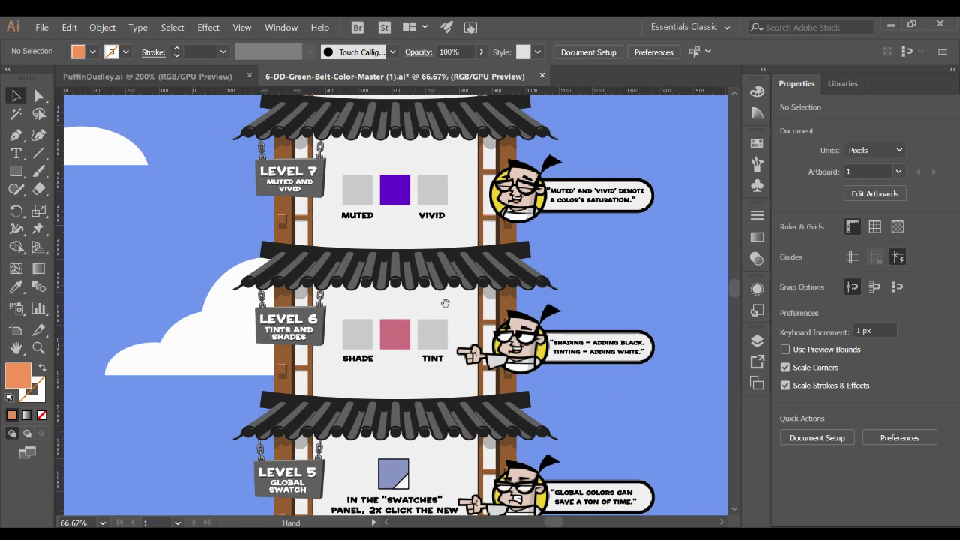
scroll(429, 239, up, 4)
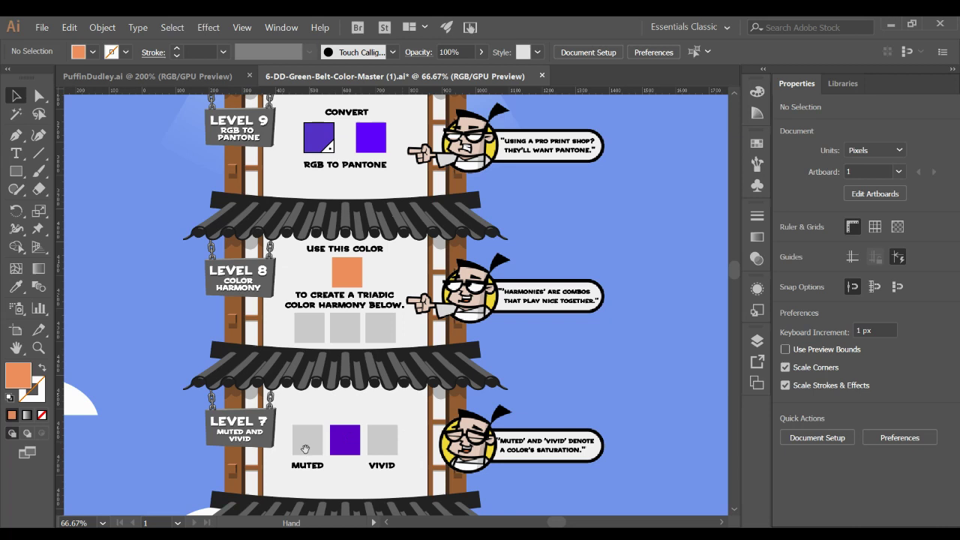
scroll(373, 452, up, 2)
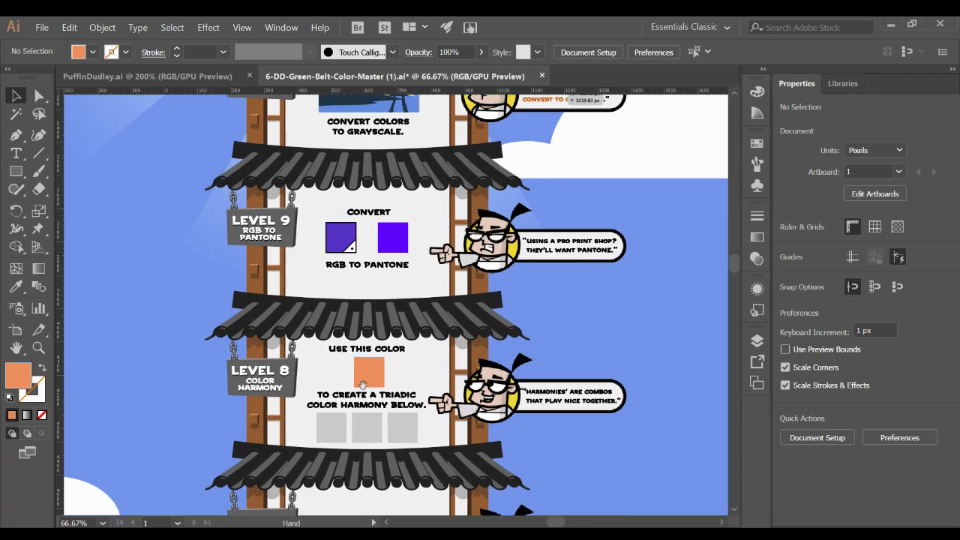
scroll(418, 437, up, 4)
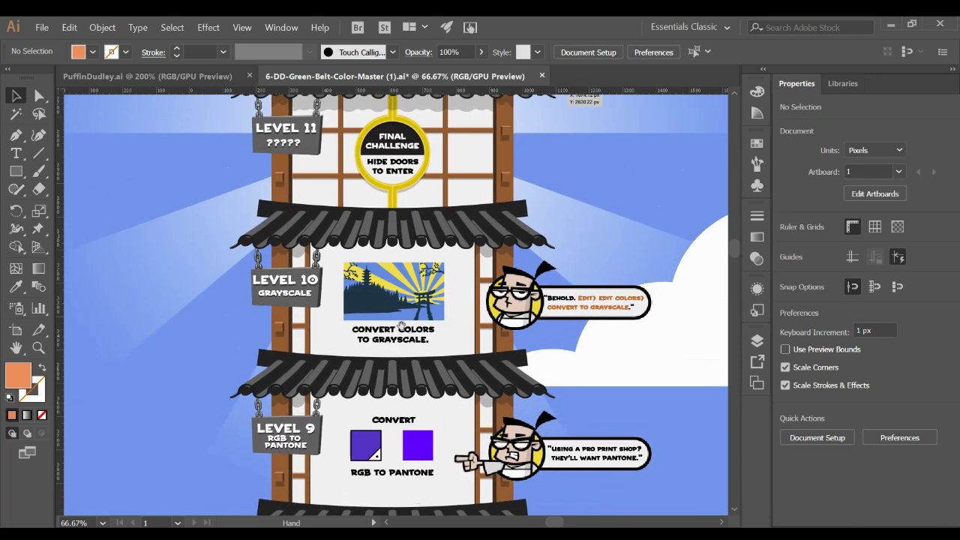
scroll(382, 268, up, 2)
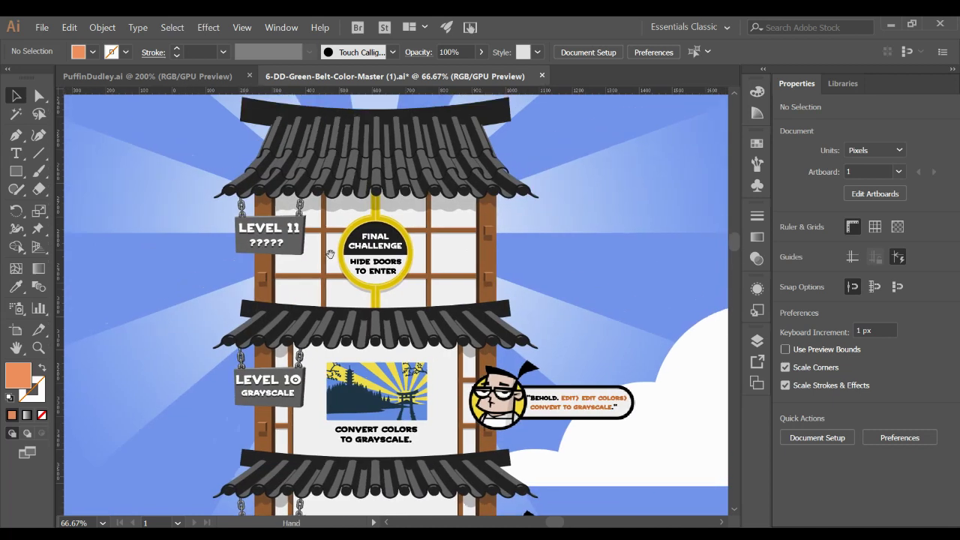
Step: Scroll back down and pan to frame the Level 1 Swatches Panel challenge
scroll(378, 285, down, 3)
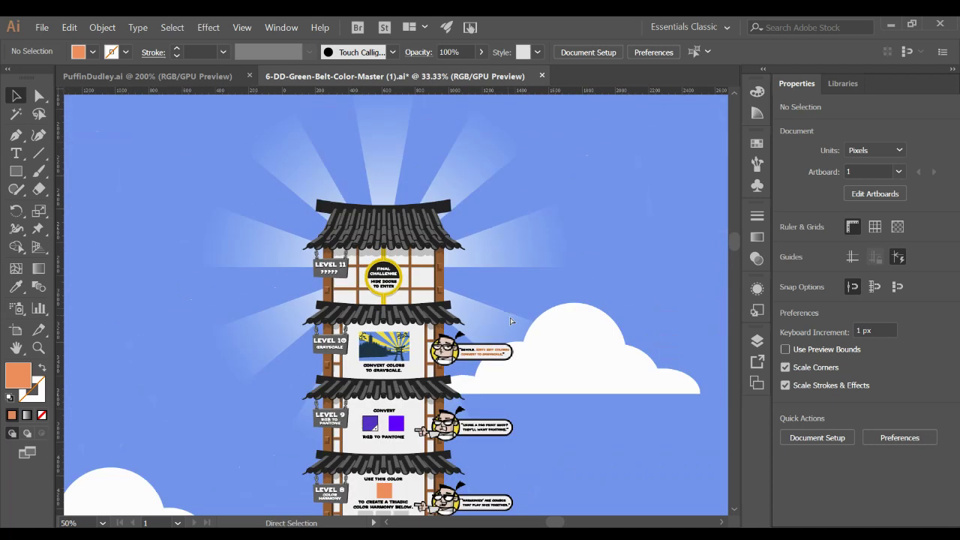
scroll(536, 274, down, 4)
scroll(537, 274, down, 5)
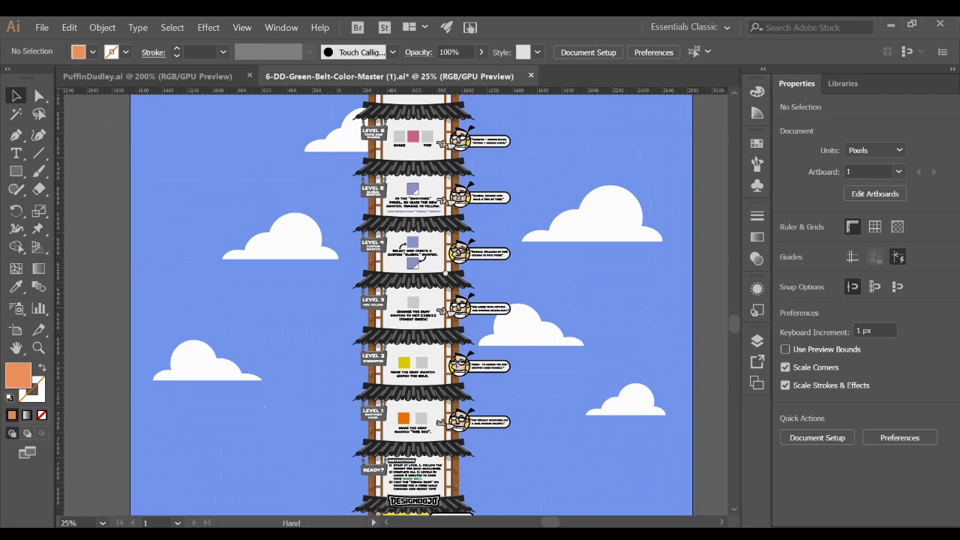
scroll(406, 353, up, 4)
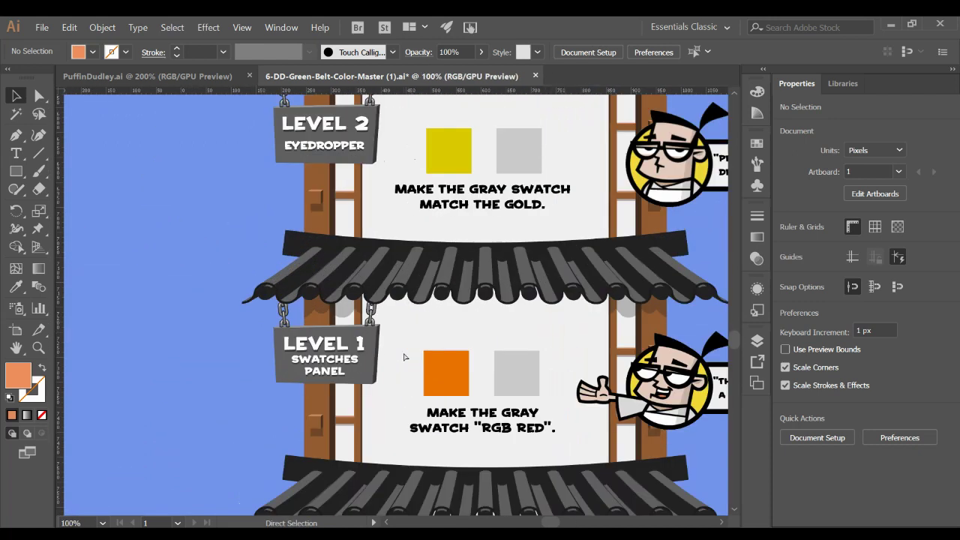
scroll(373, 362, up, 2)
drag(367, 357, 307, 285)
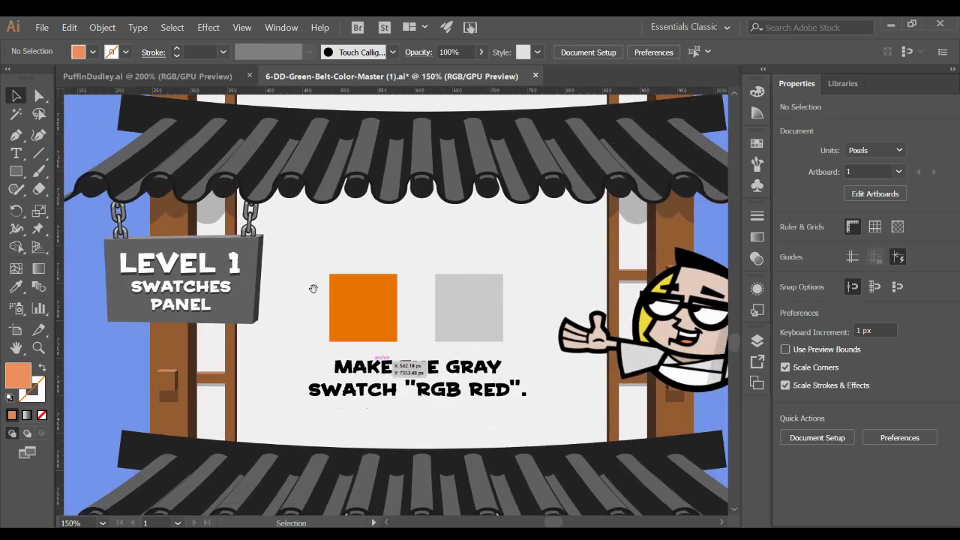
scroll(307, 285, down, 2)
drag(353, 331, 282, 339)
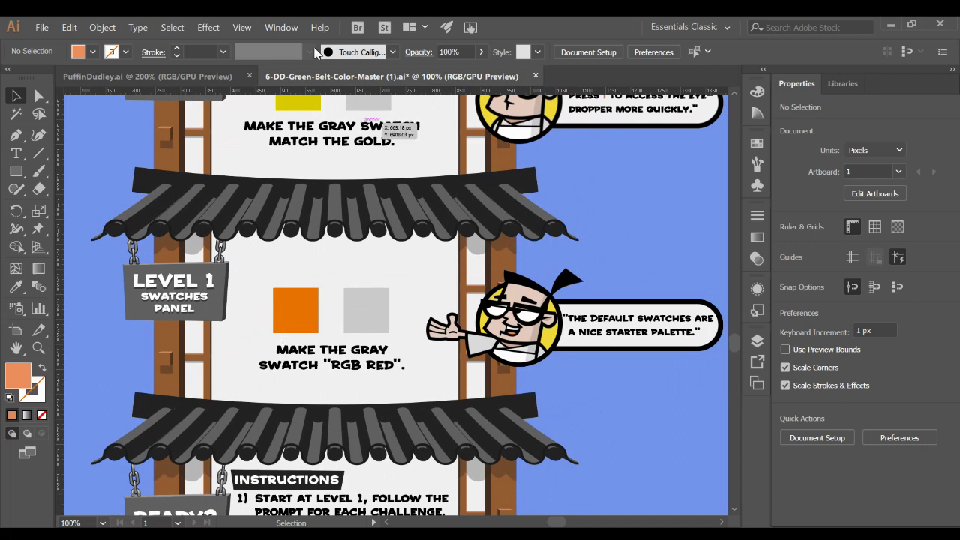
Step: Show the Color panel and enlarge it into a large colour spectrum
click(298, 28)
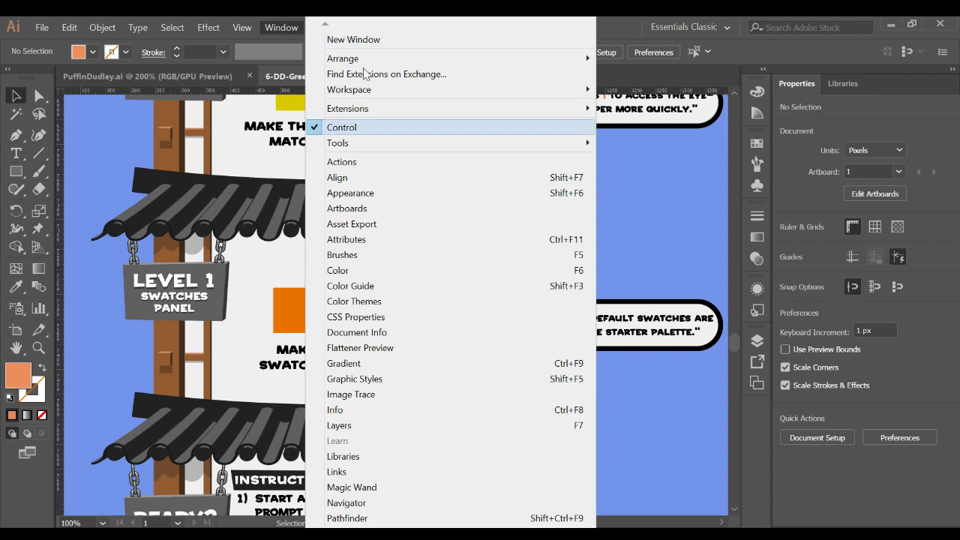
click(356, 273)
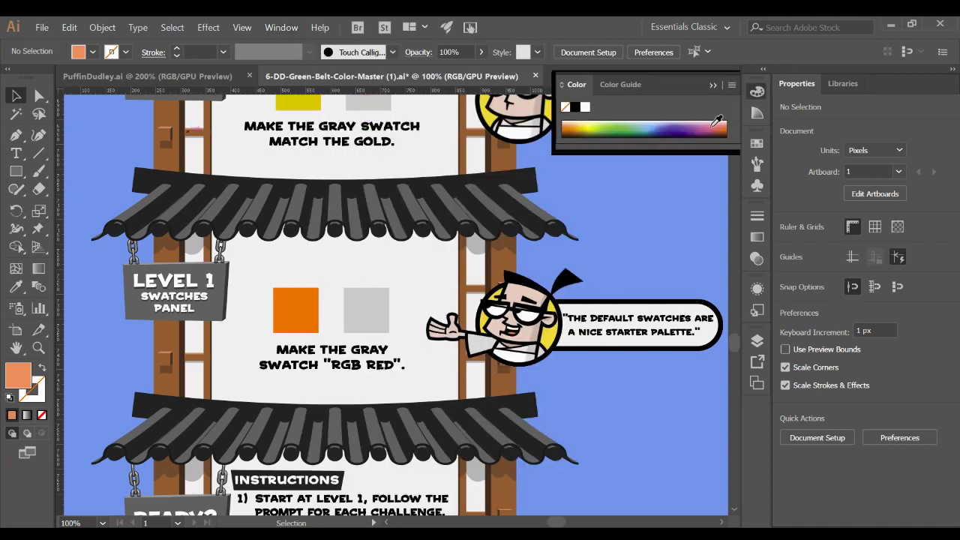
drag(587, 142, 560, 289)
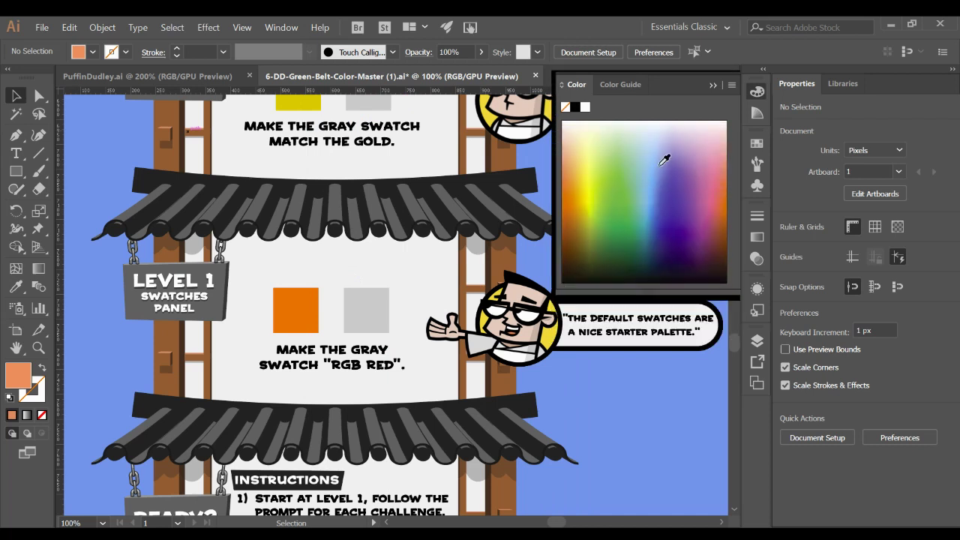
Step: Show the Color Guide panel and review its harmony rules list and options menu
click(281, 27)
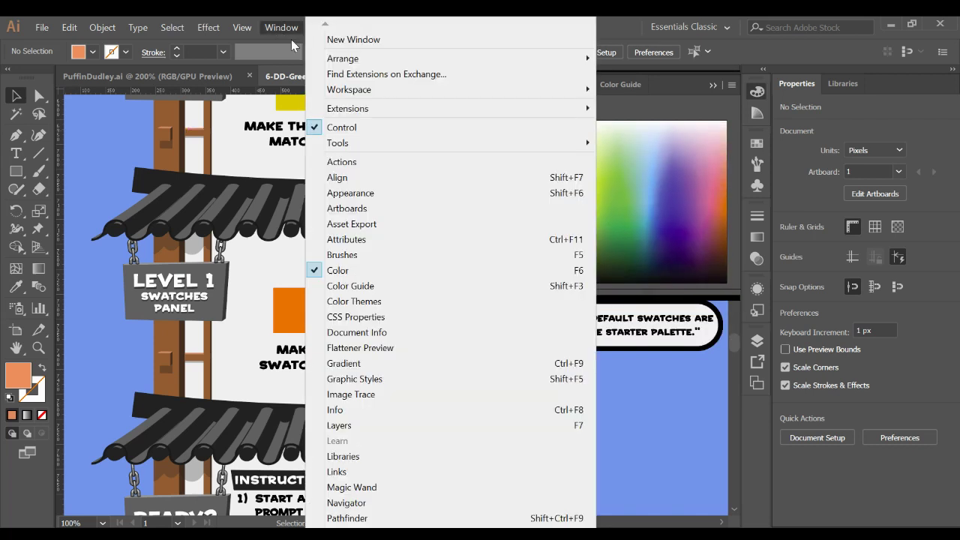
click(358, 287)
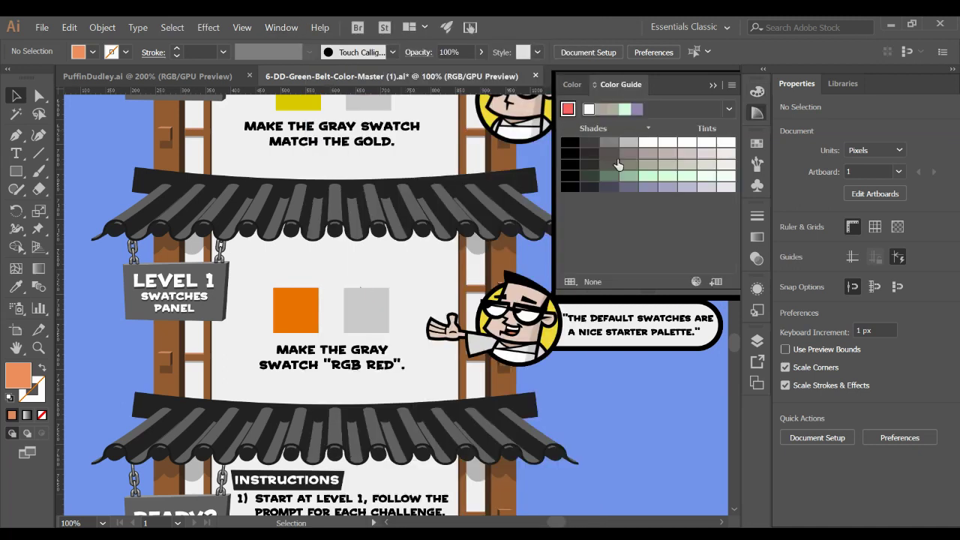
click(727, 110)
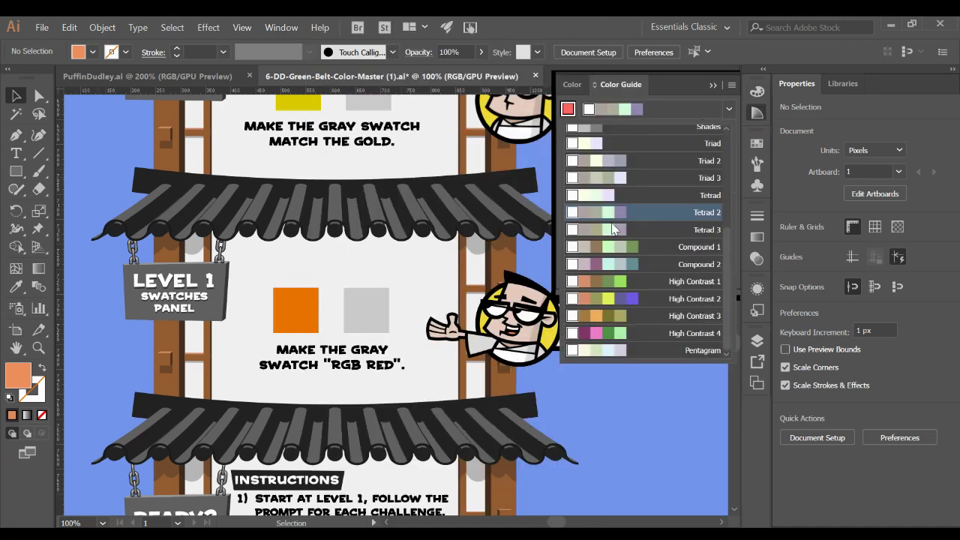
click(728, 75)
click(732, 85)
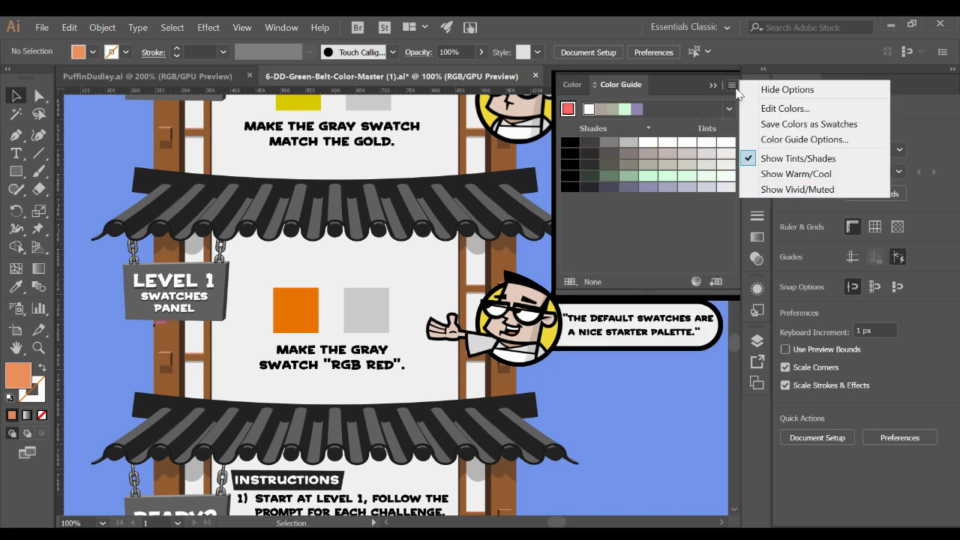
click(687, 113)
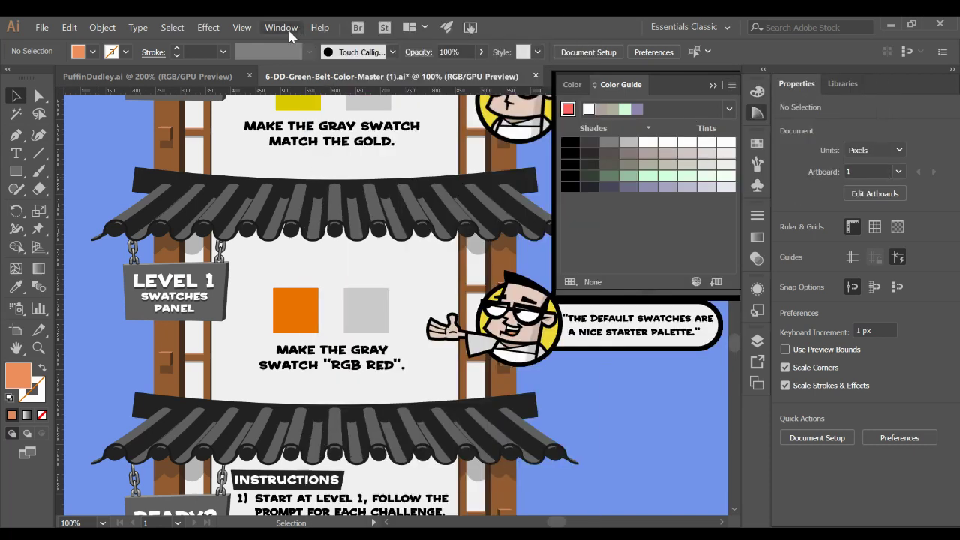
click(291, 33)
Step: Float the Adobe Color Themes panel off the artwork and rotate the theme wheel to new hues
click(378, 308)
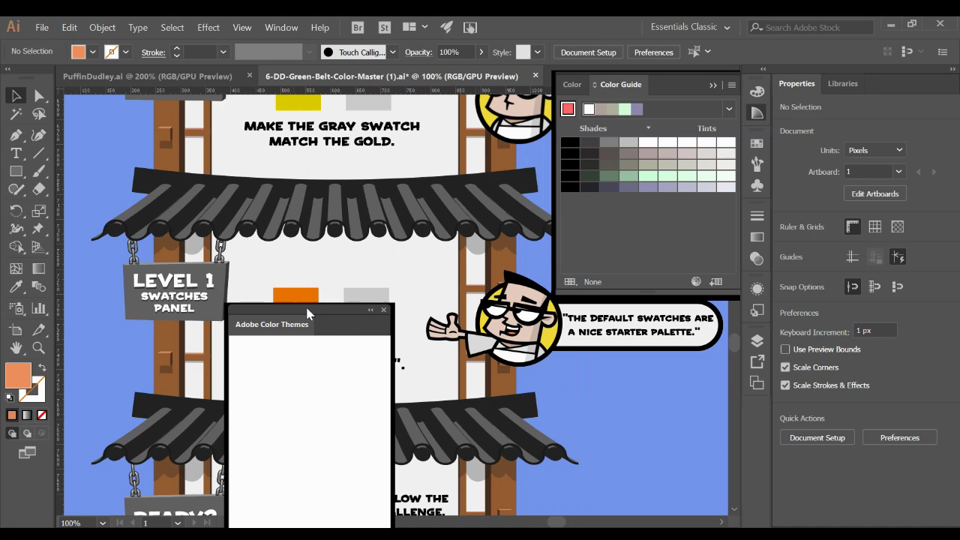
drag(308, 324, 516, 47)
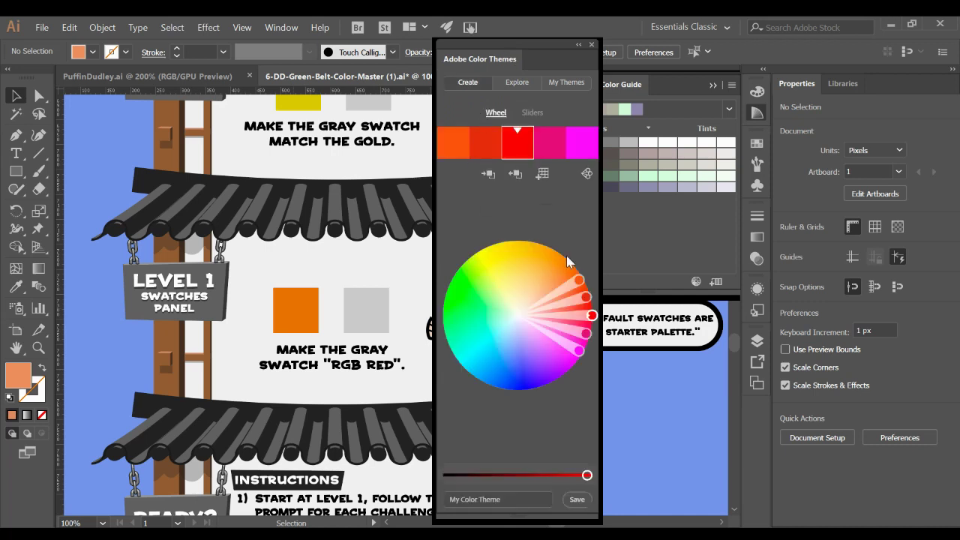
drag(578, 280, 479, 324)
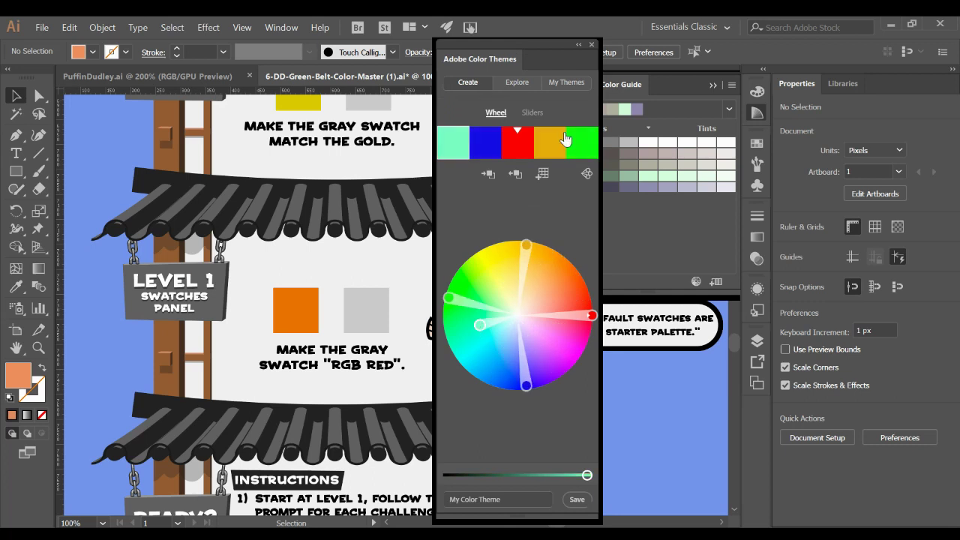
click(524, 385)
drag(524, 385, 512, 259)
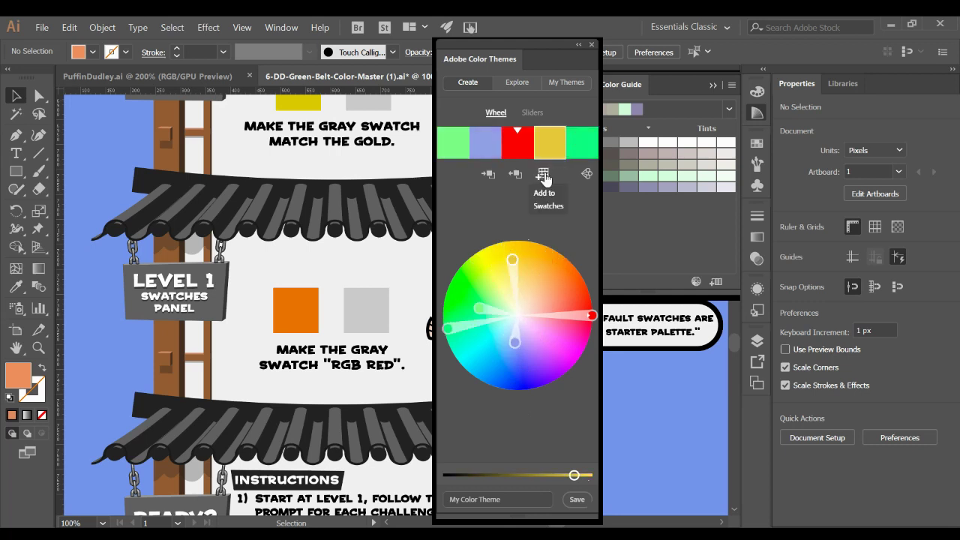
Step: Apply the Complementary color rule and drag the base handle inward to mute the theme
click(588, 175)
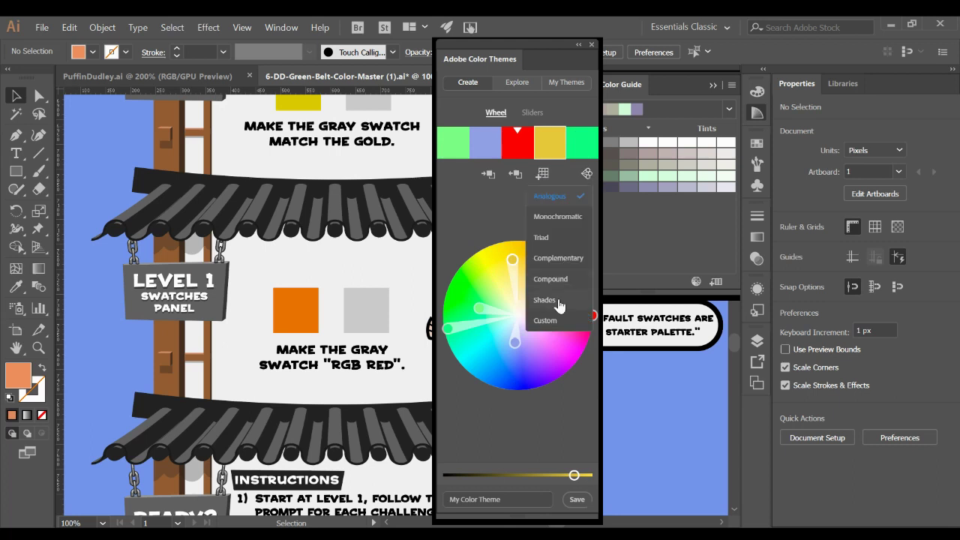
click(560, 258)
drag(590, 315, 529, 298)
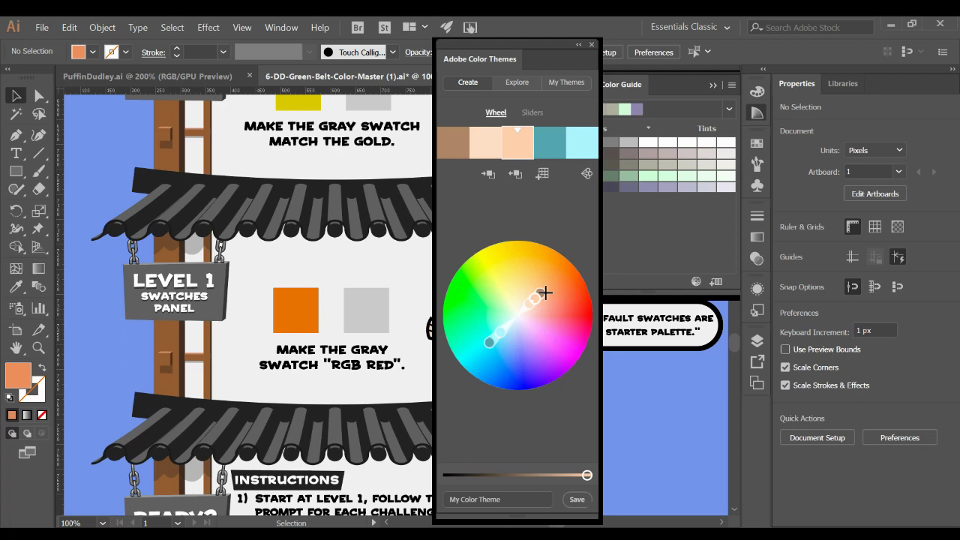
Step: Browse community colour themes sorted by Most Used
click(518, 88)
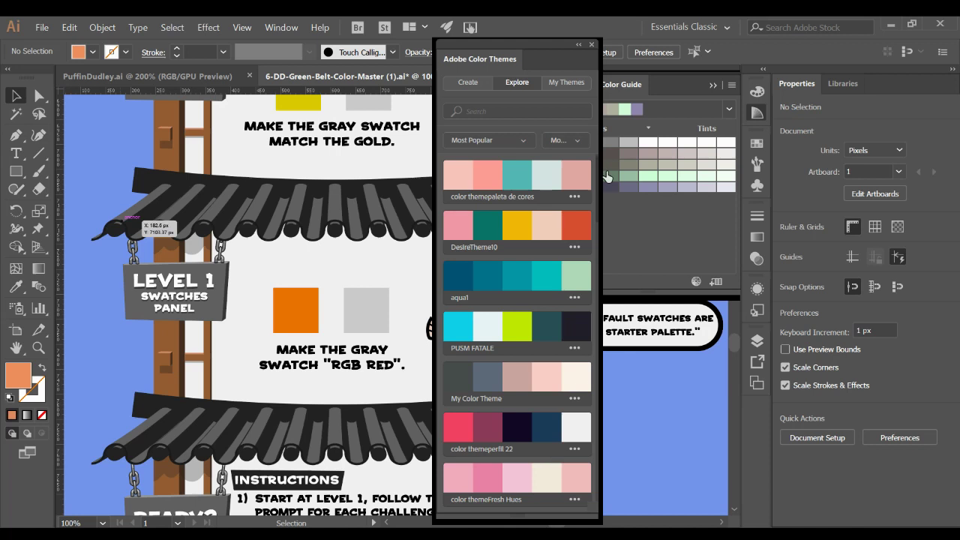
click(564, 140)
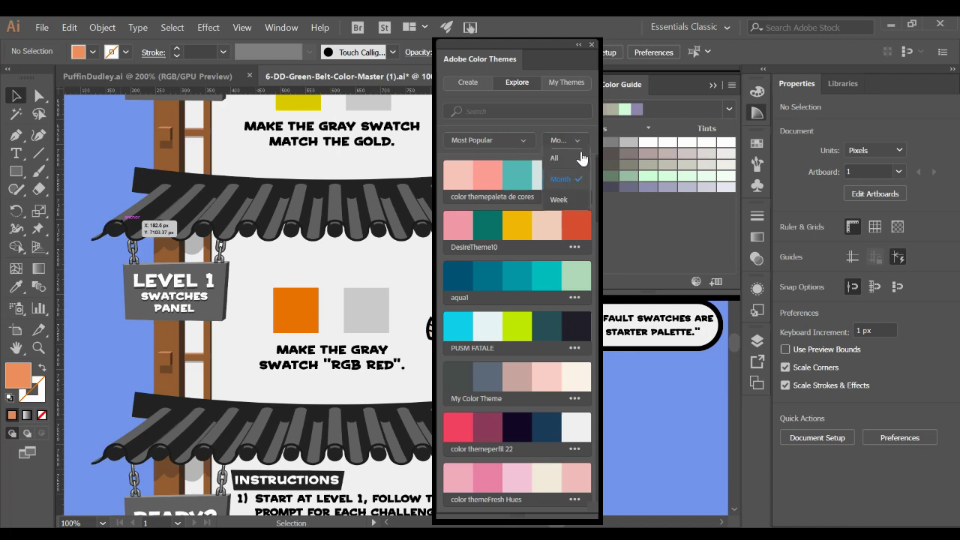
click(564, 203)
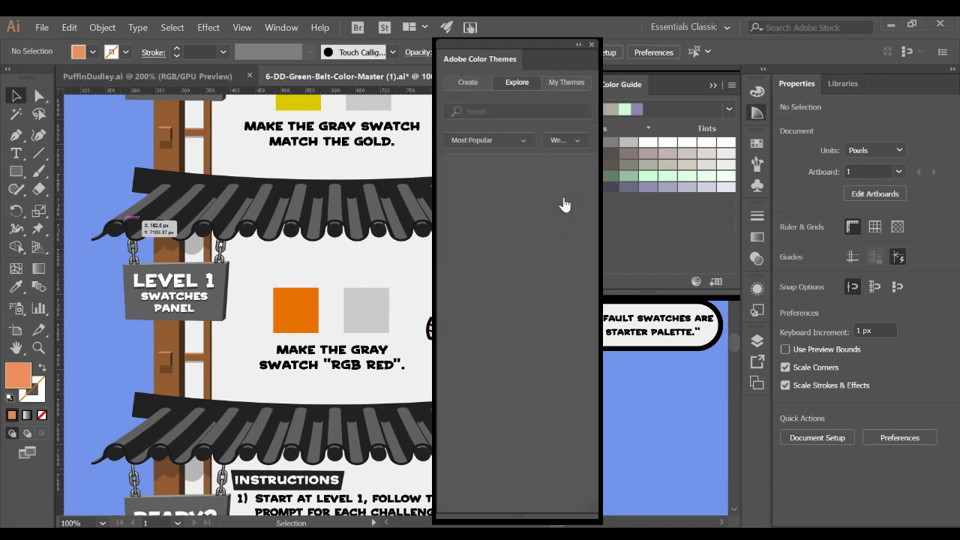
click(487, 140)
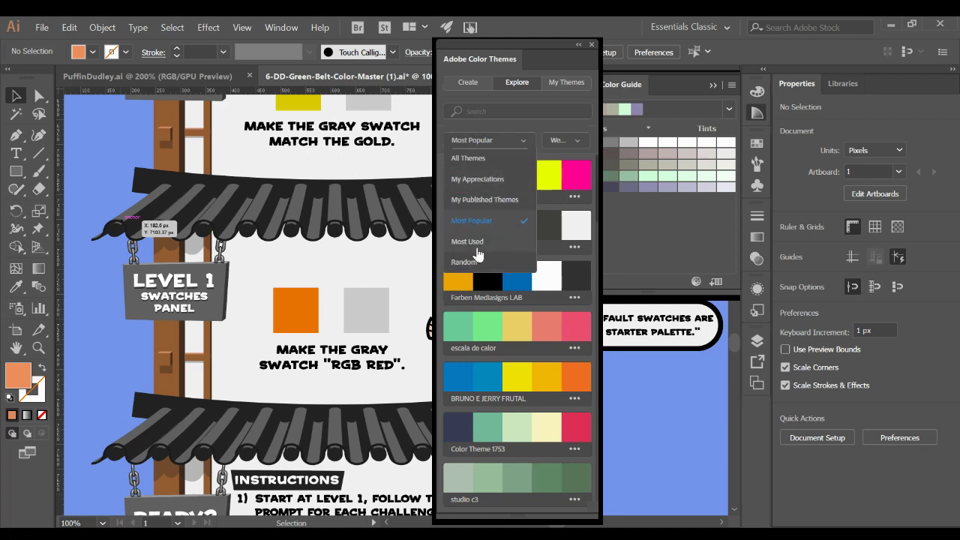
click(477, 243)
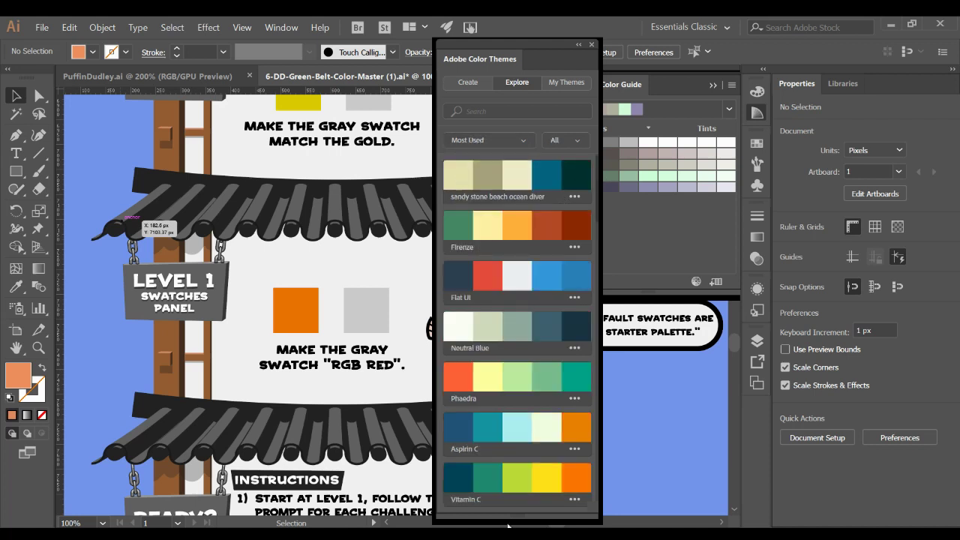
Step: Scroll through the Most Used themes and move the themes panel to the right
scroll(518, 307, down, 10)
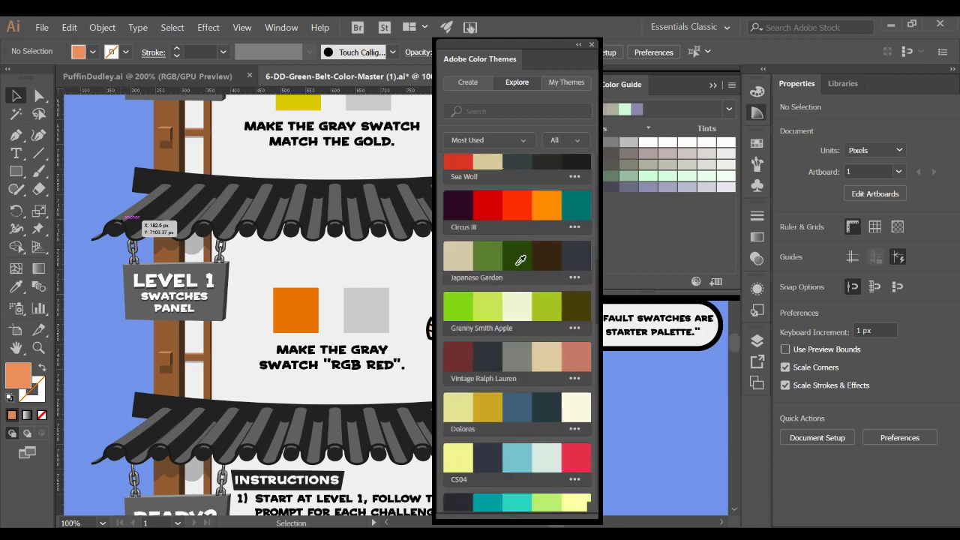
scroll(519, 260, down, 10)
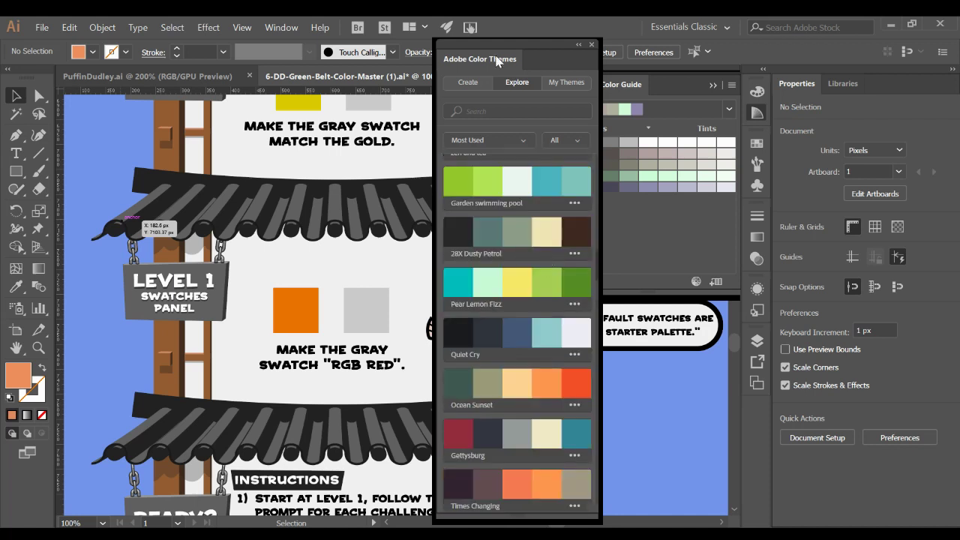
scroll(517, 289, down, 5)
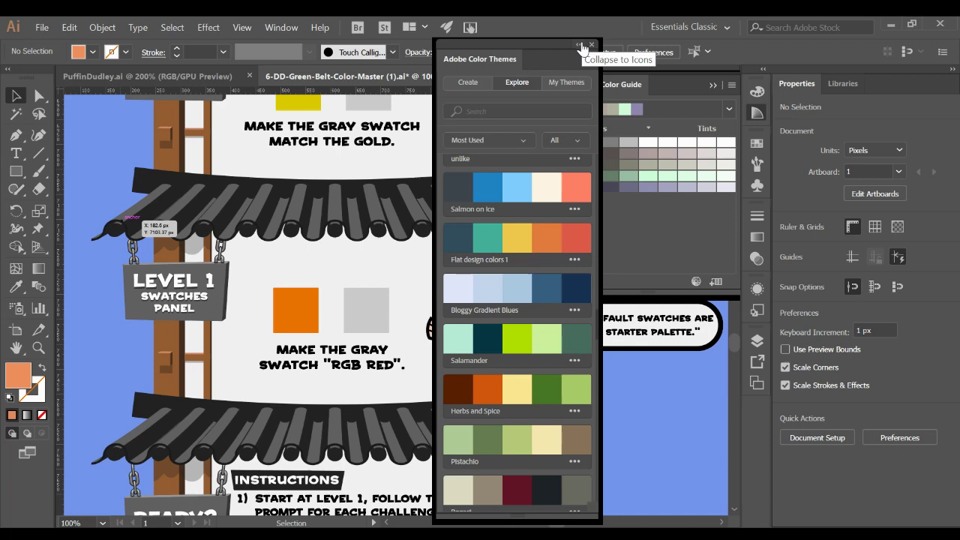
drag(564, 39, 664, 88)
Step: Close the colour panels, select the Level 1 gray square and fill it with the RGB Red swatch
click(600, 92)
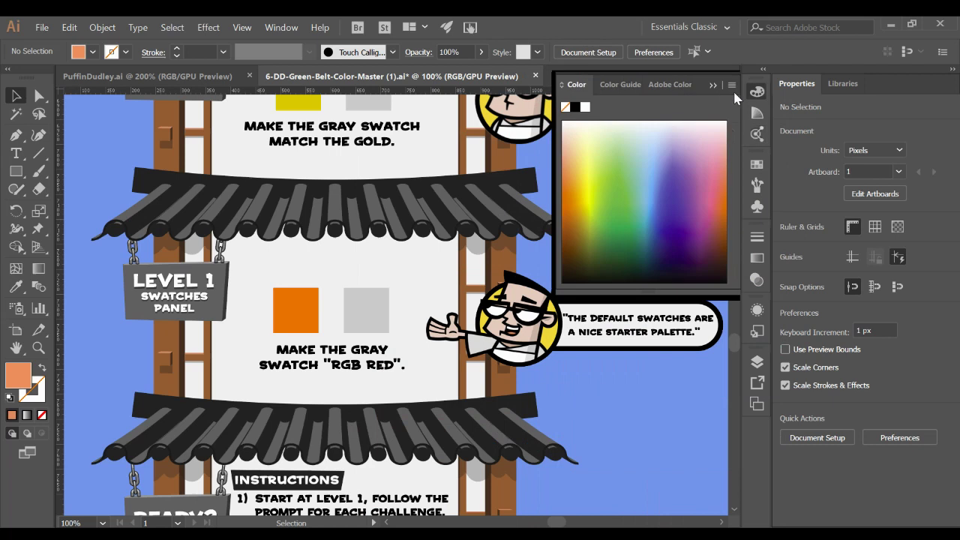
click(714, 83)
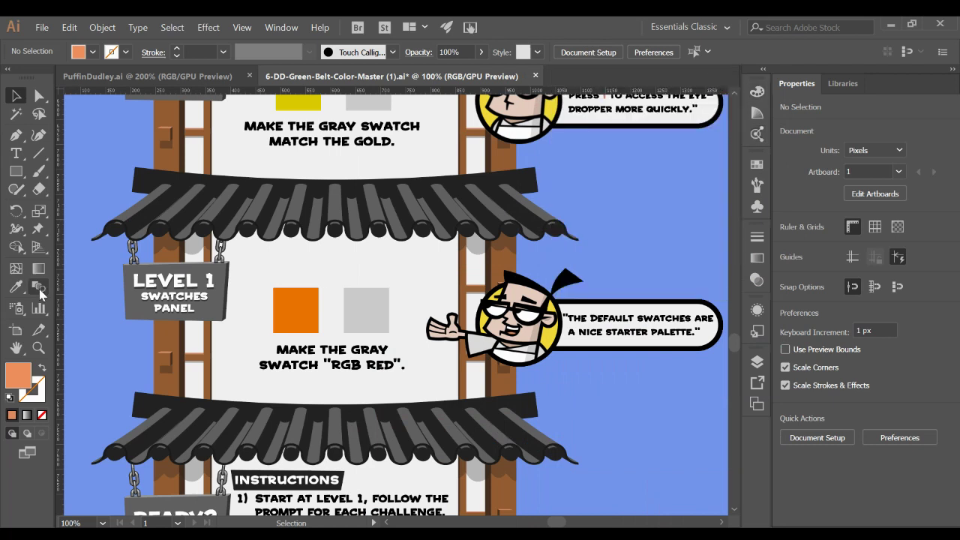
drag(389, 339, 359, 296)
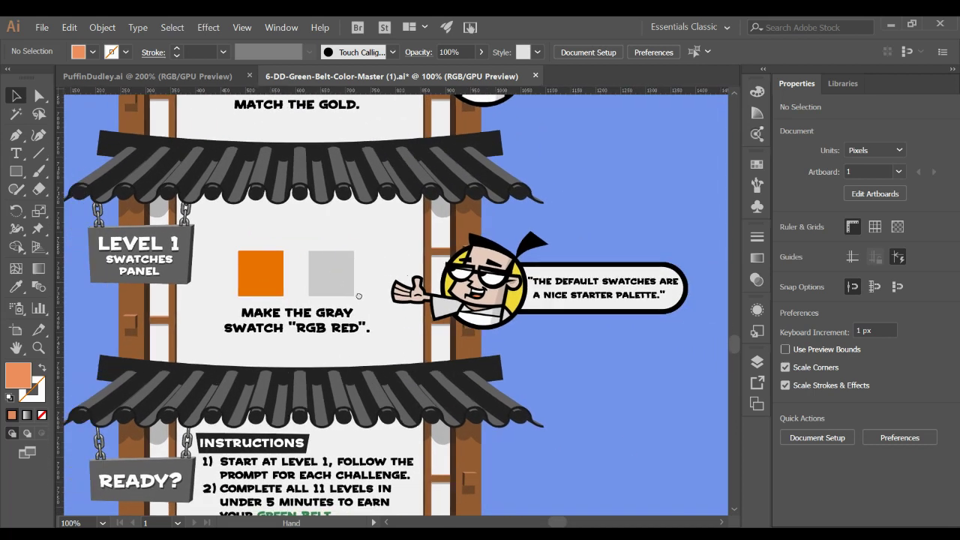
click(311, 280)
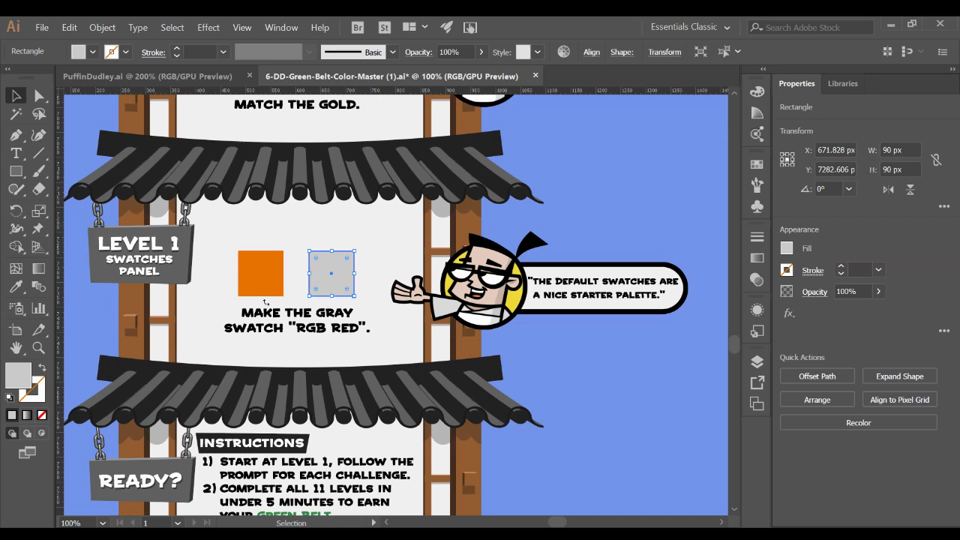
click(757, 168)
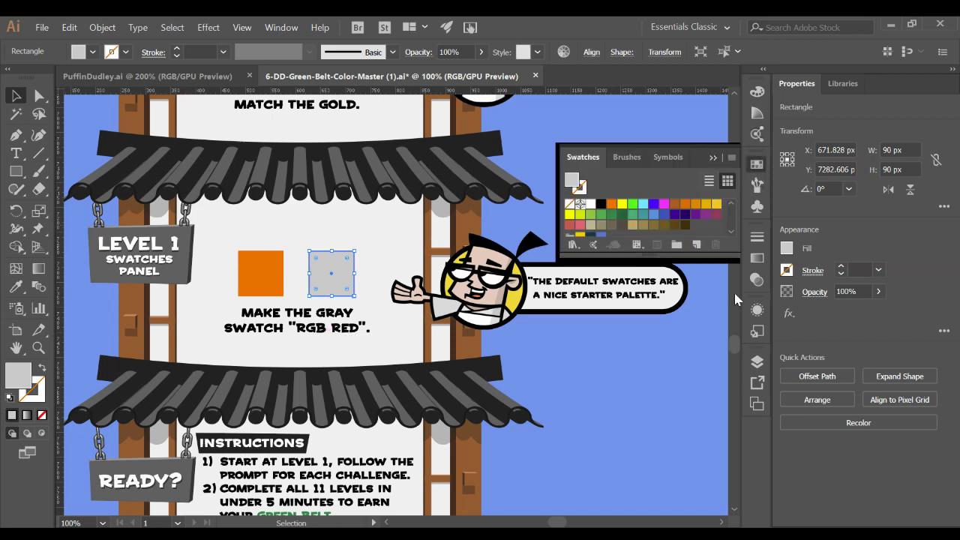
drag(729, 259, 718, 476)
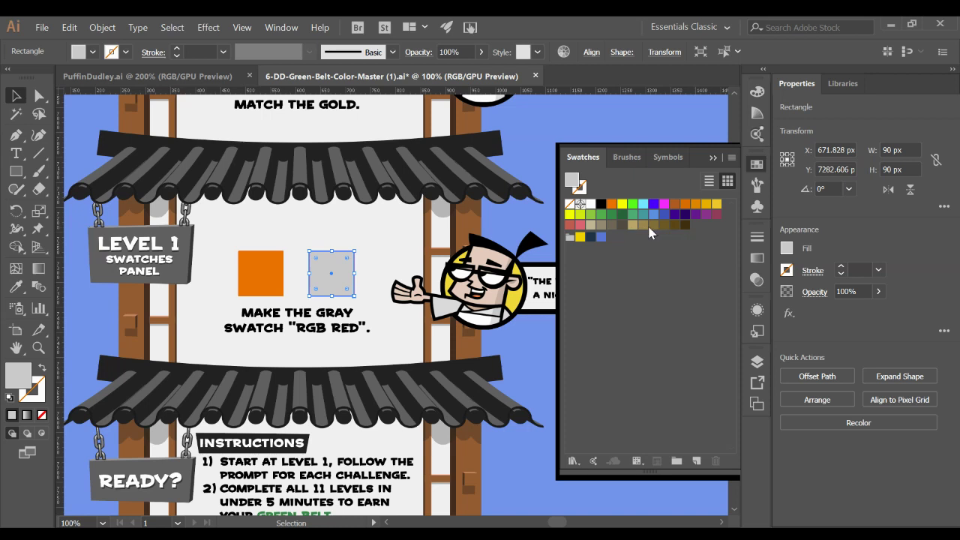
click(610, 204)
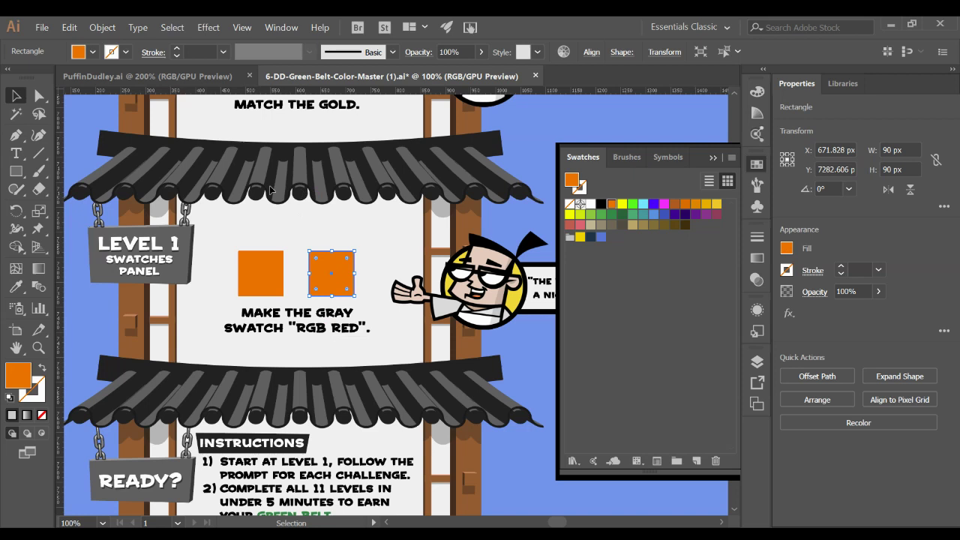
Step: Pan up to bring the Level 2 and Level 3 challenges into view
drag(271, 156, 321, 333)
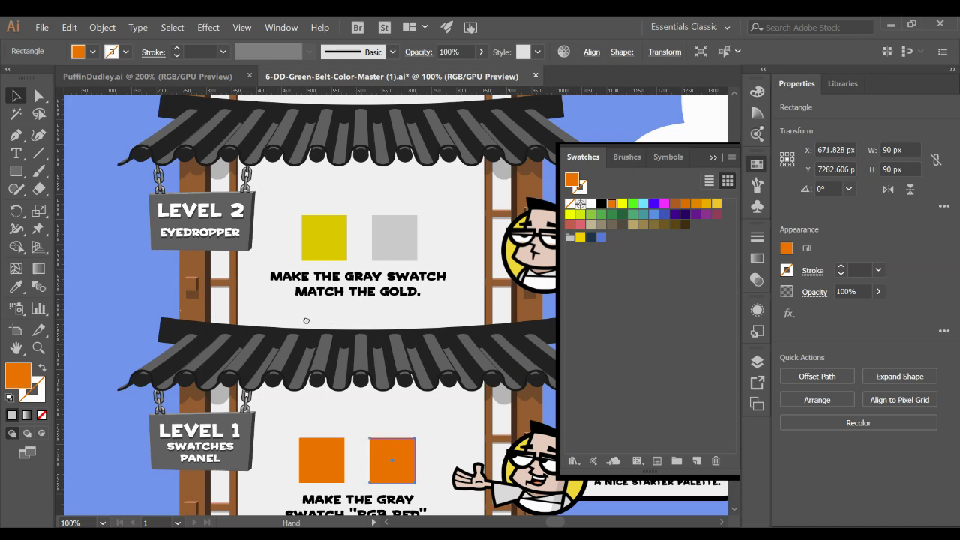
scroll(270, 375, down, 1)
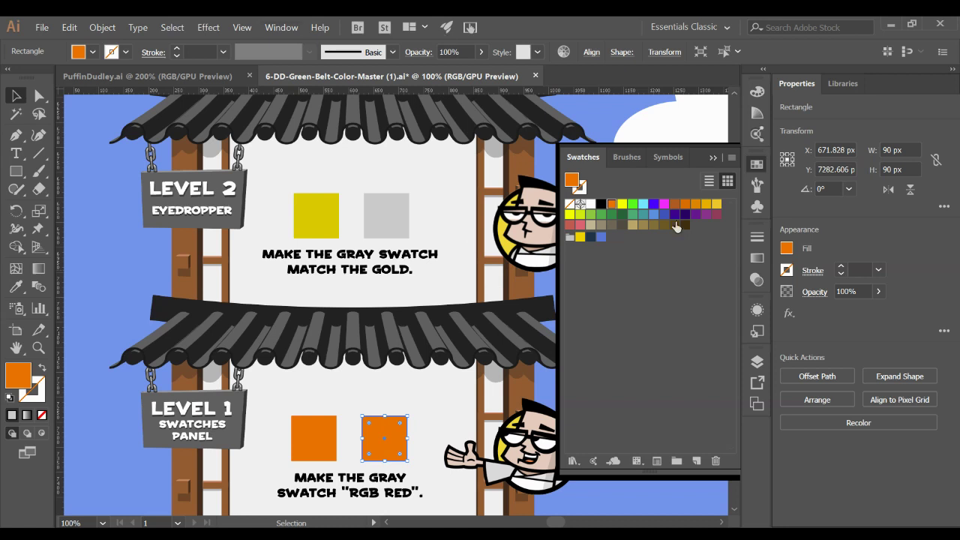
drag(409, 244, 366, 384)
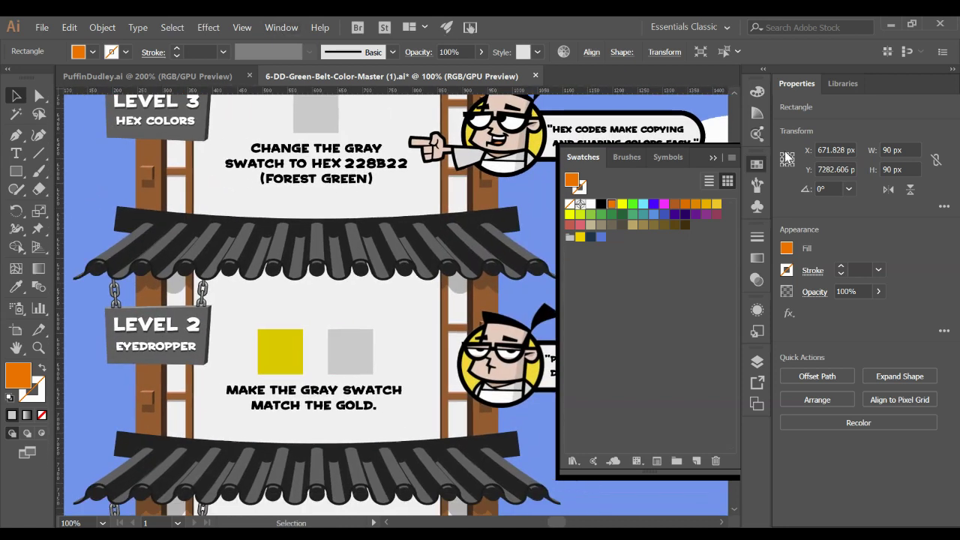
Step: Select the Level 2 gray square and copy the gold square's colour onto it with the Eyedropper
click(731, 149)
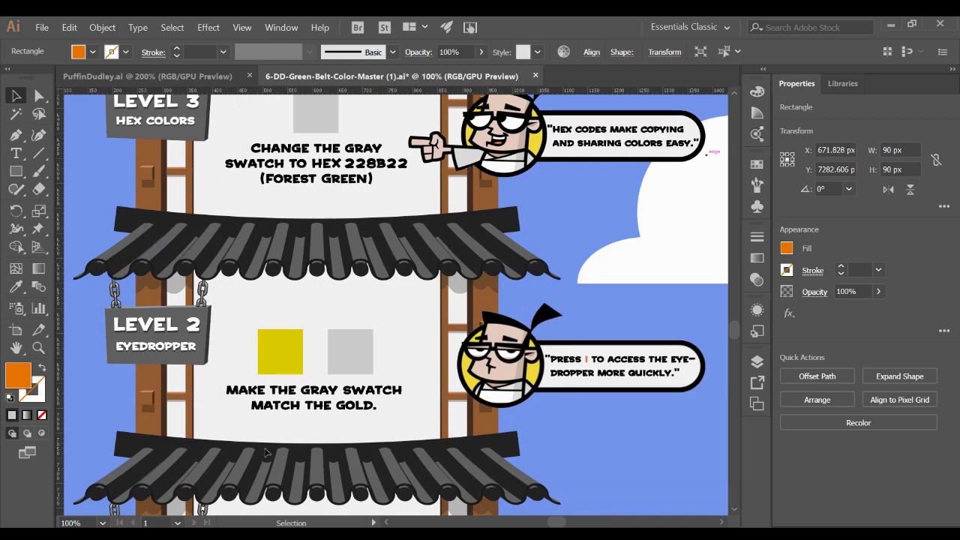
key(space)
drag(287, 378, 267, 365)
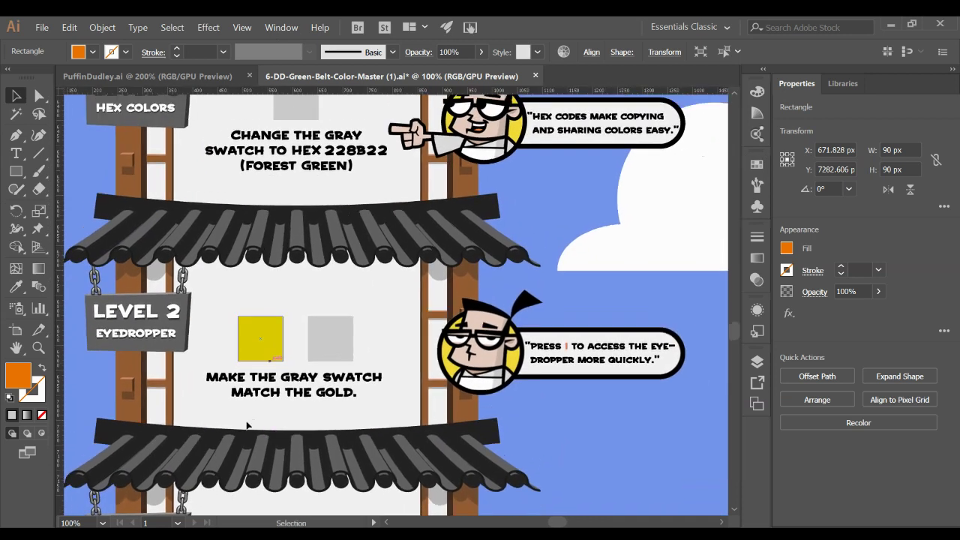
click(330, 341)
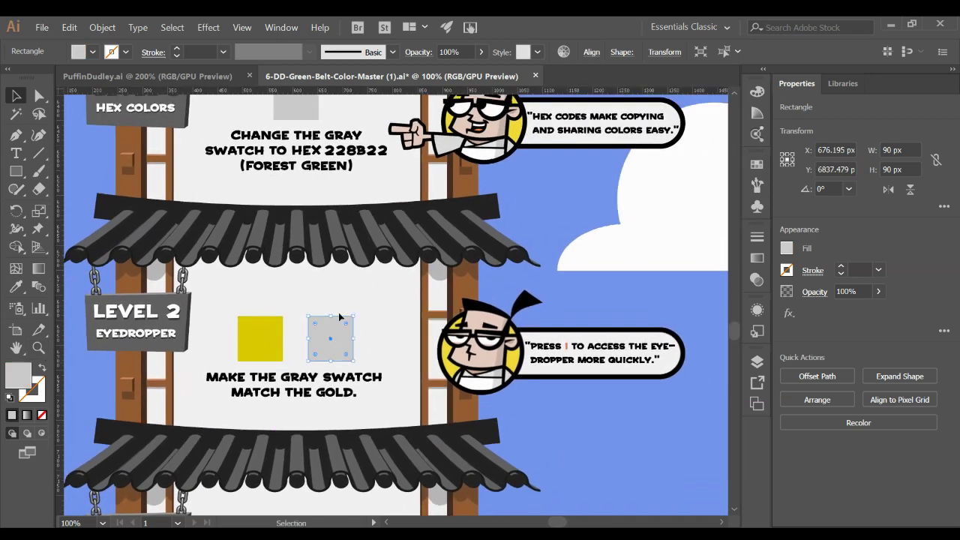
click(16, 289)
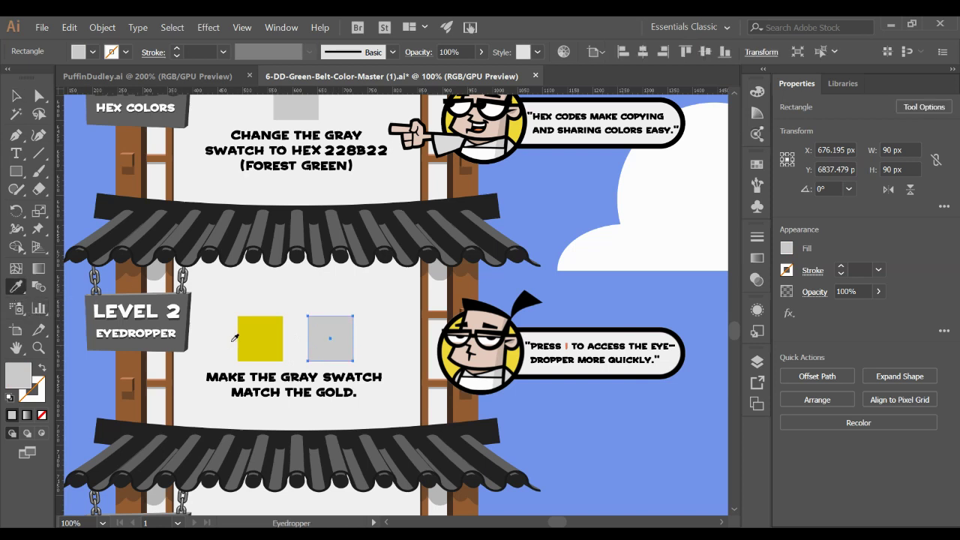
click(266, 335)
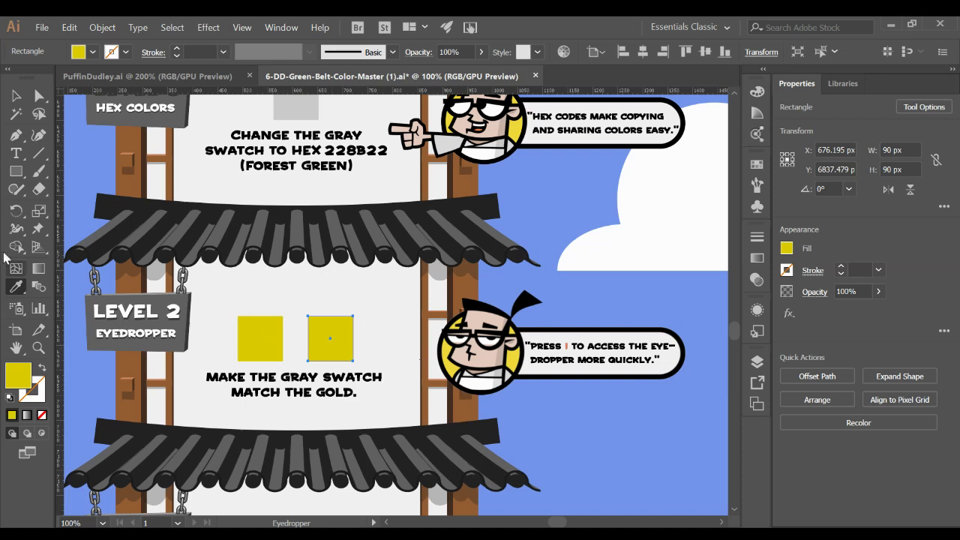
Step: Undo, then sample sky blue, roof grays, yellow, brown and skin tone onto the square
key(ctrl+z)
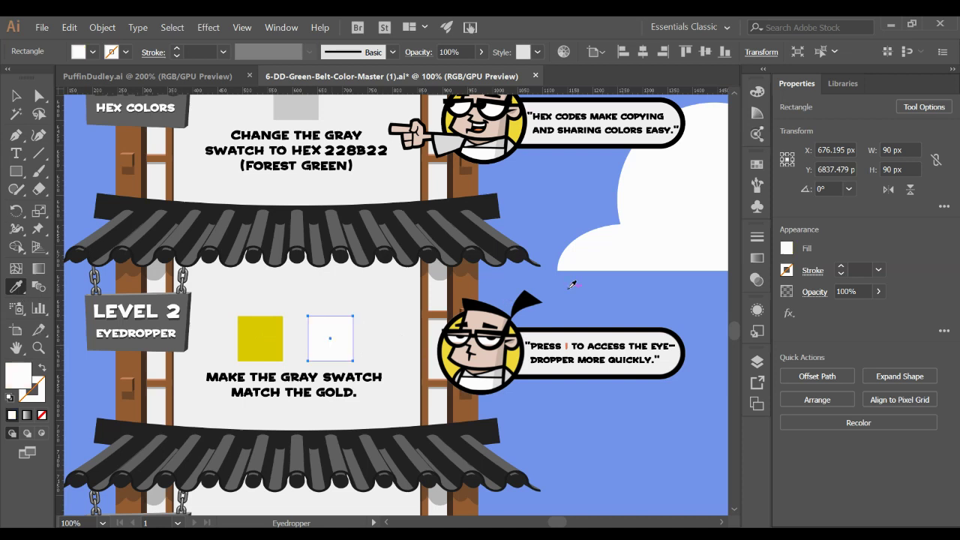
click(542, 217)
click(459, 223)
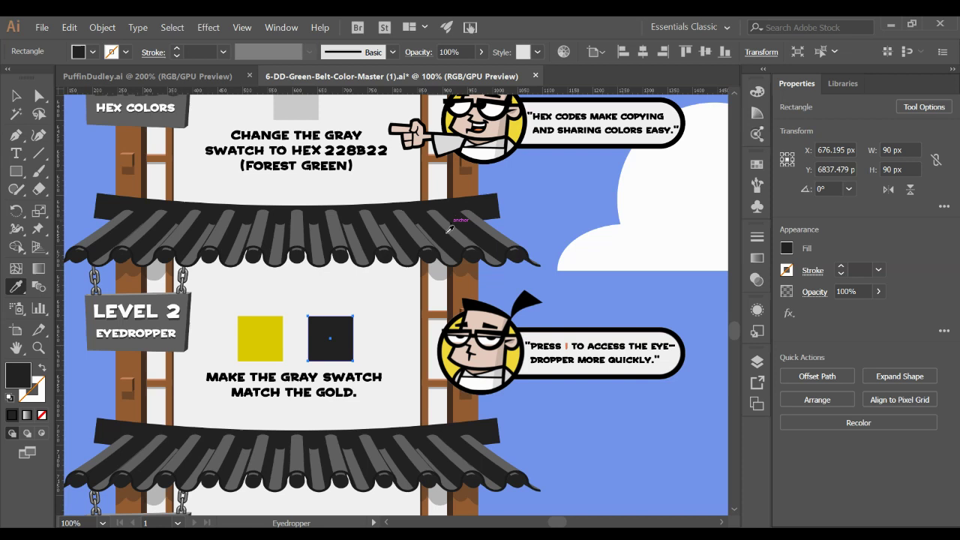
click(407, 253)
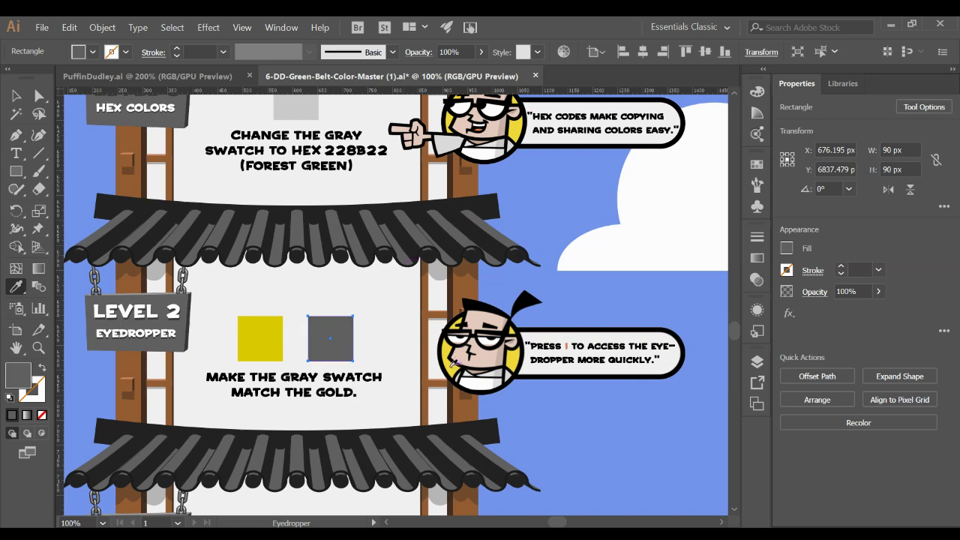
click(456, 362)
click(461, 413)
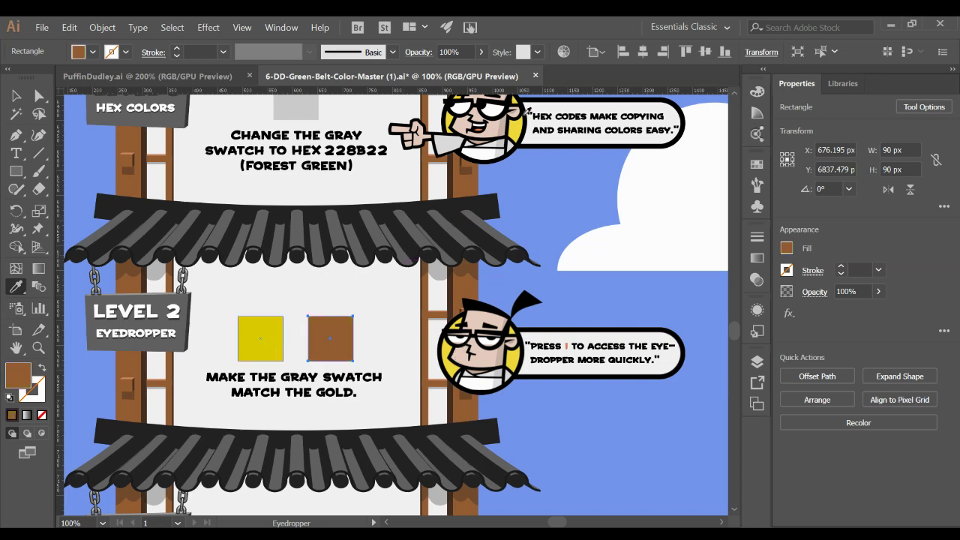
click(497, 123)
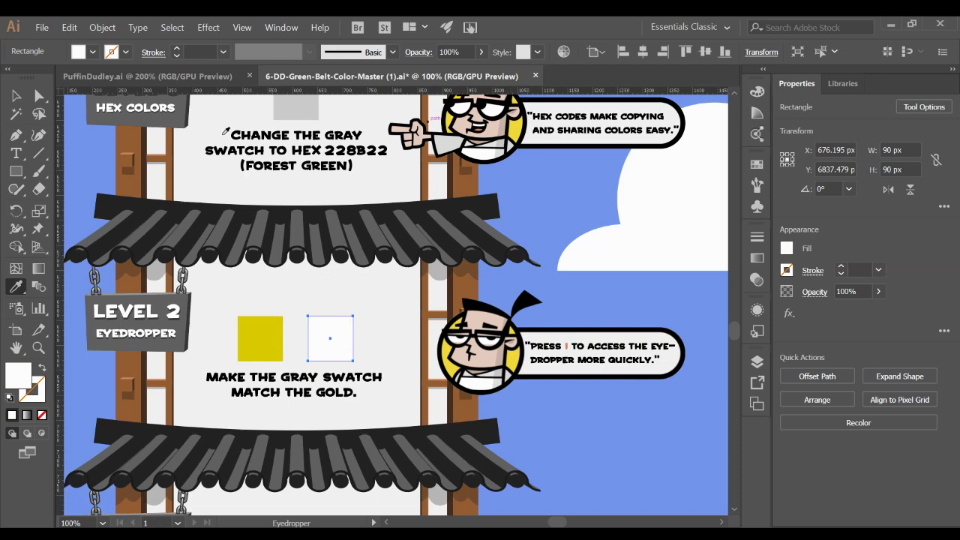
click(140, 155)
click(98, 419)
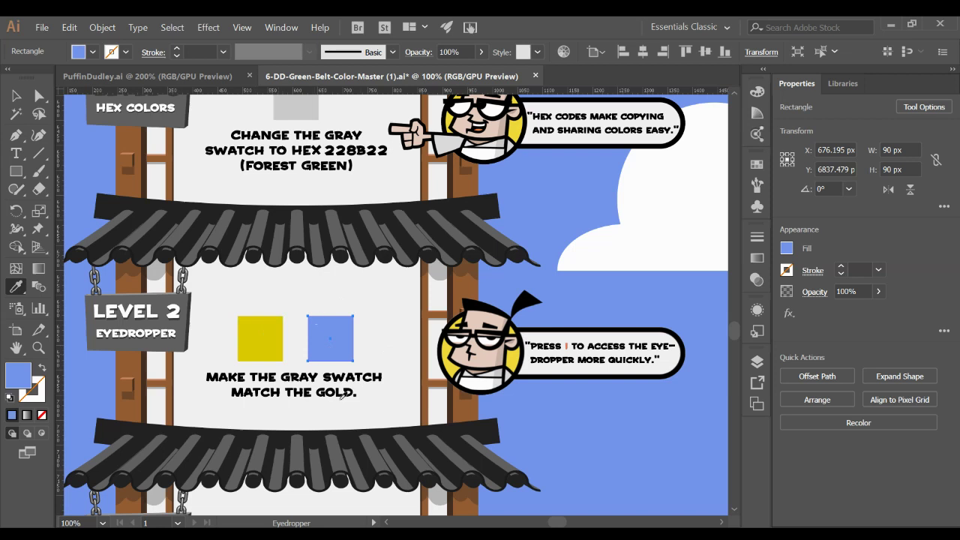
Step: Sample the gold square's colour onto the square again and deselect it
click(267, 330)
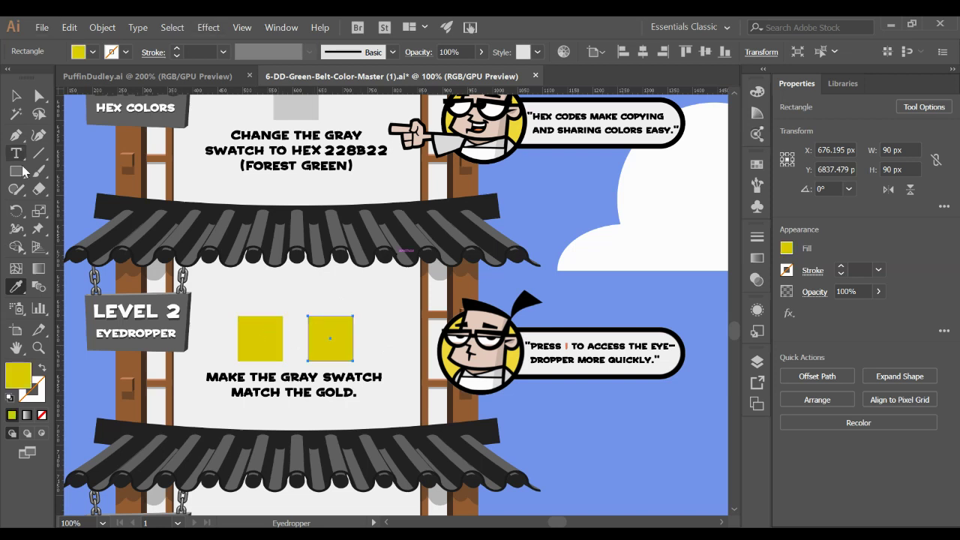
click(23, 100)
click(316, 251)
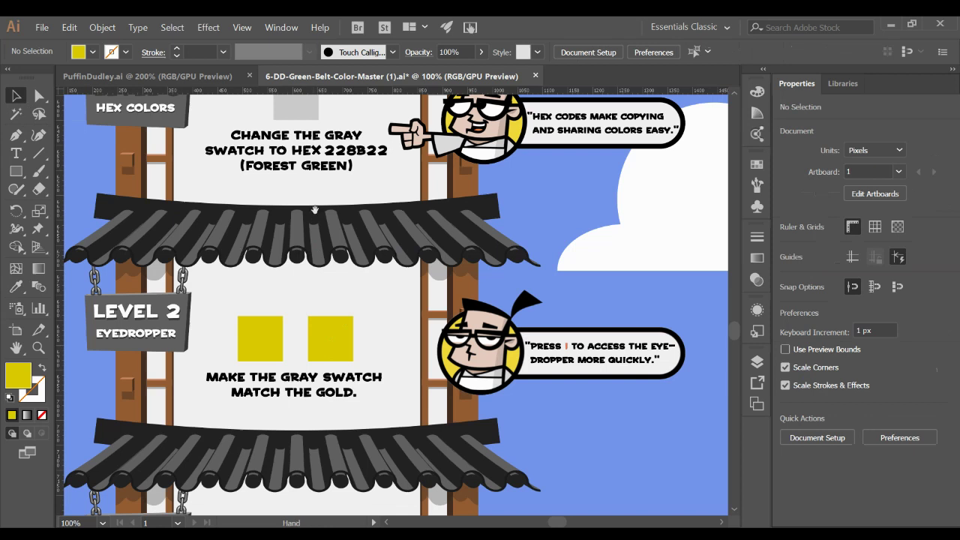
drag(313, 214, 342, 450)
Step: Fill the Level 3 square with forest green by entering hex 228b22 in the Color Picker
click(342, 337)
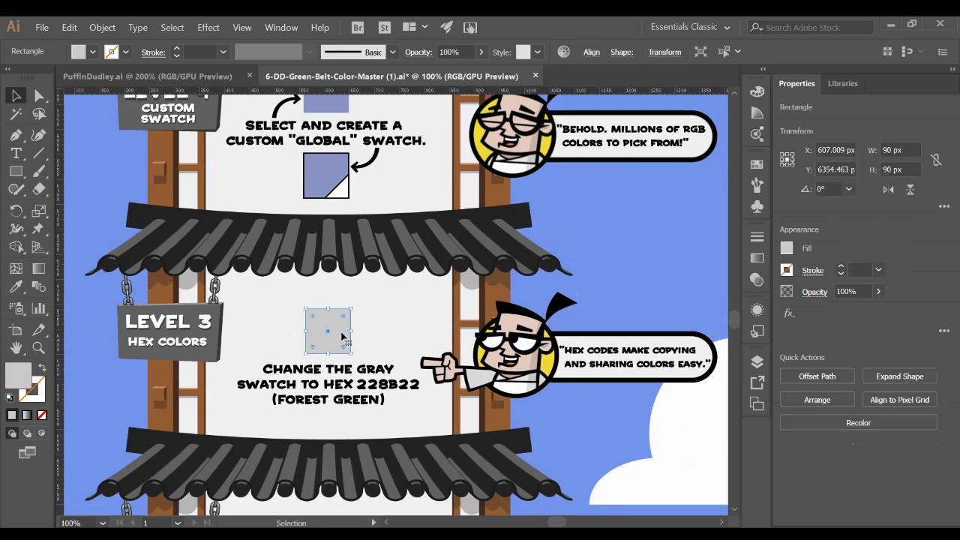
double_click(18, 377)
drag(238, 35, 653, 51)
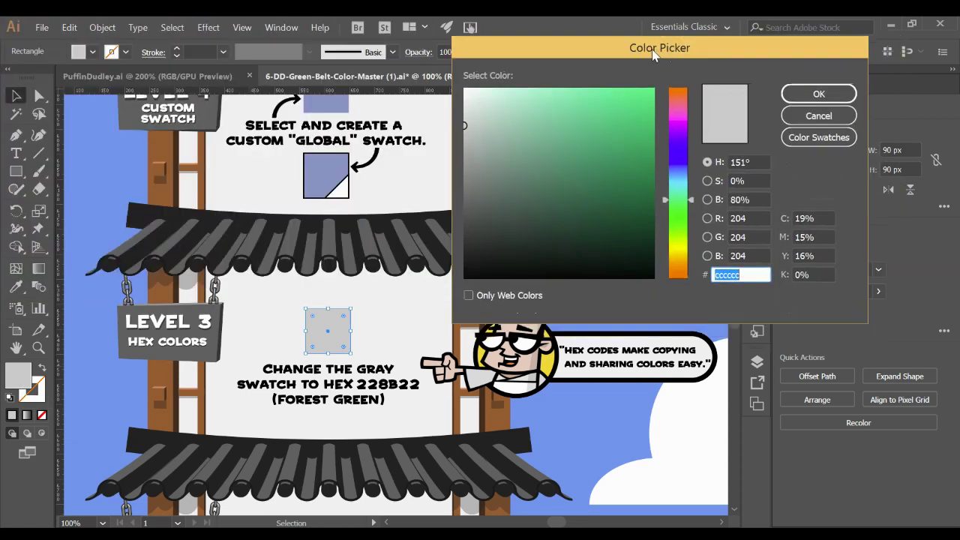
click(760, 161)
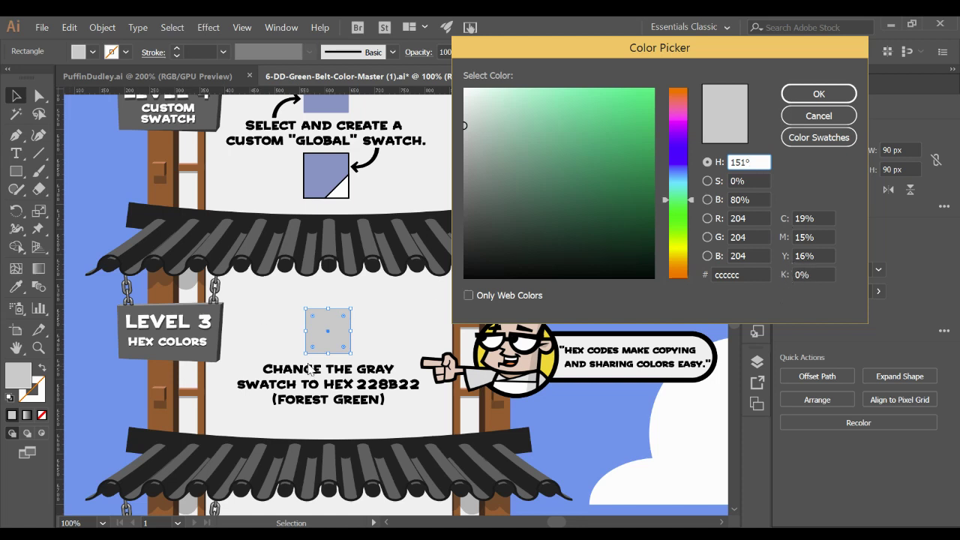
click(752, 275)
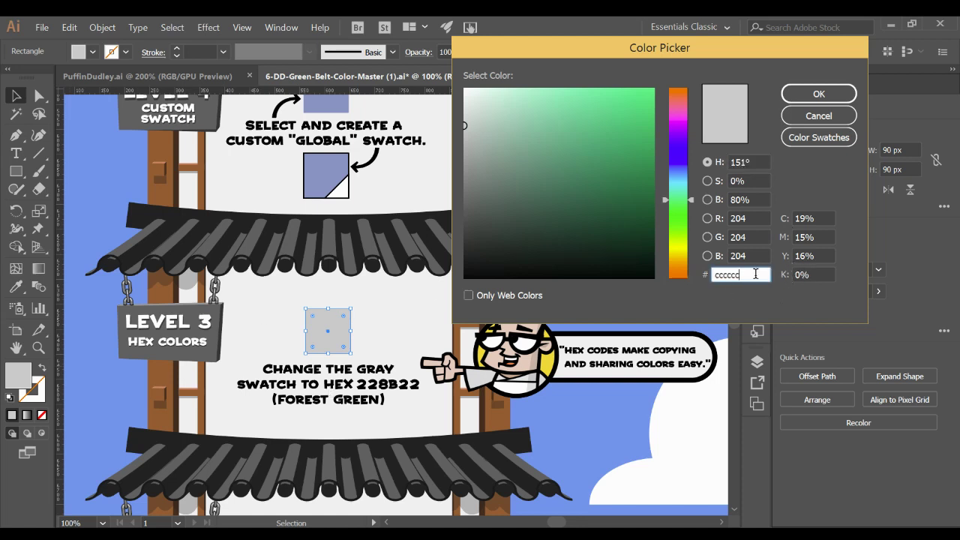
drag(749, 275, 710, 275)
text(228b22)
click(751, 236)
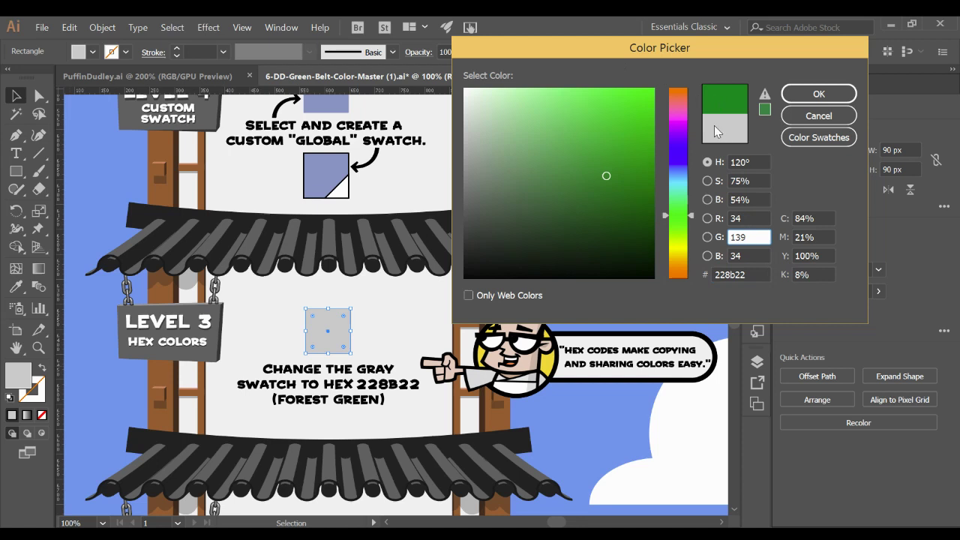
click(833, 99)
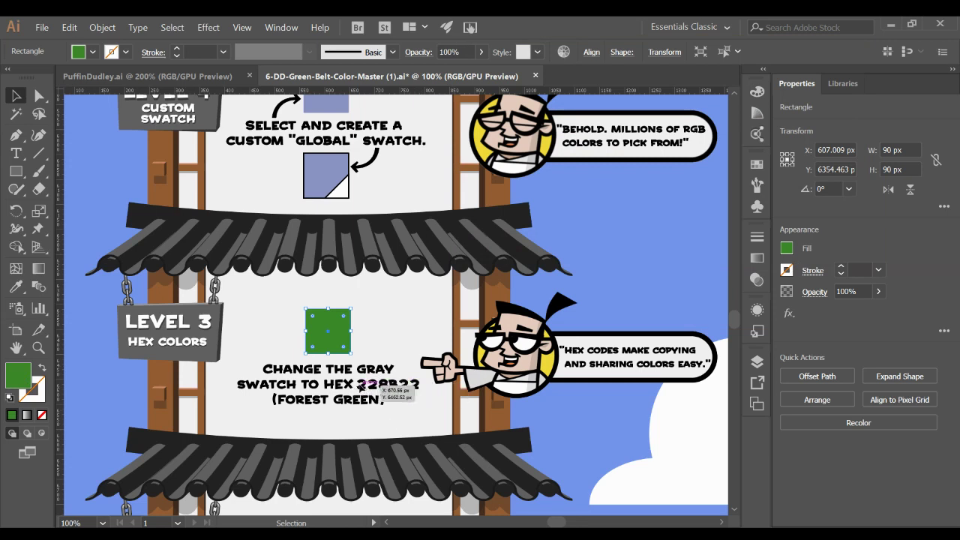
Step: Reopen the fill's Color Picker to confirm the 228b22 hex code, then close it unchanged
double_click(20, 377)
drag(760, 275, 710, 276)
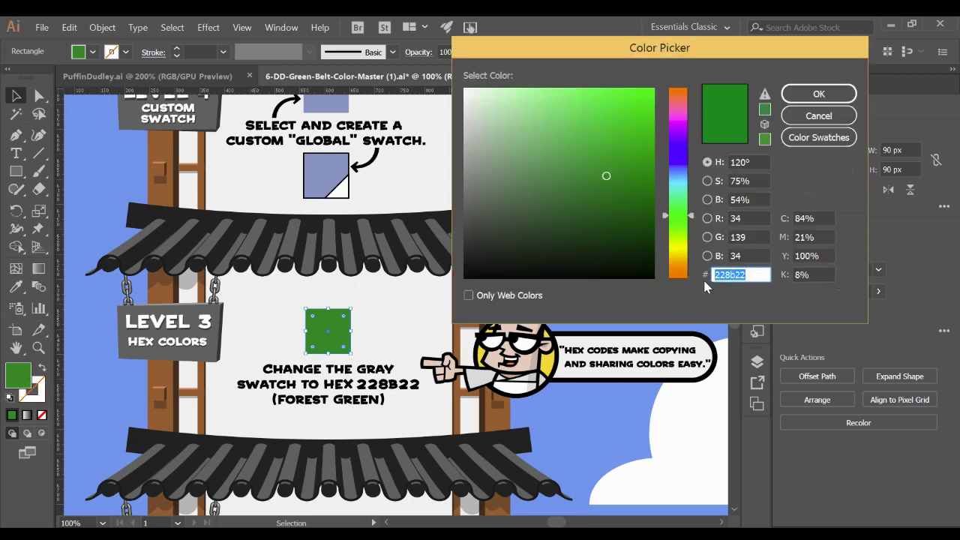
click(818, 94)
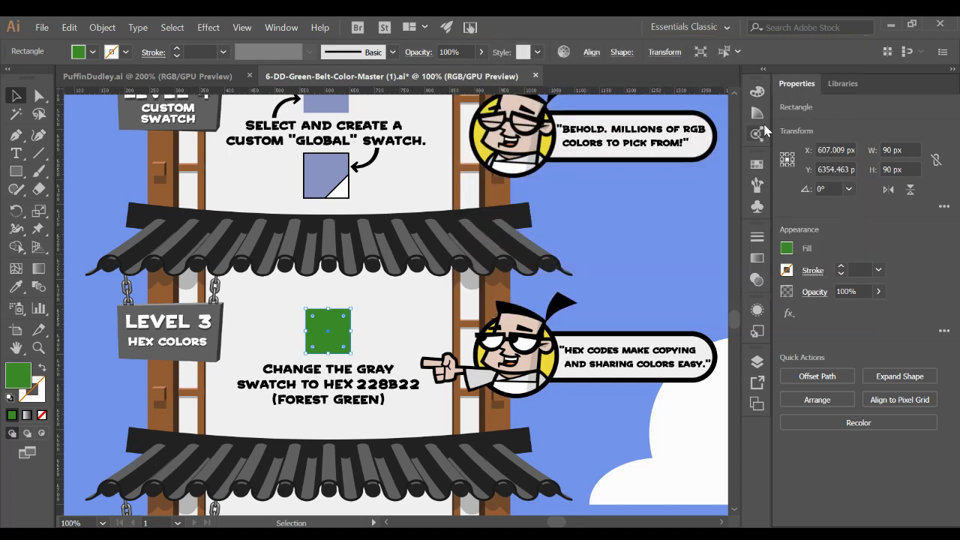
Step: Create a new global swatch from the upper Level 4 square's lavender colour
drag(321, 165, 307, 358)
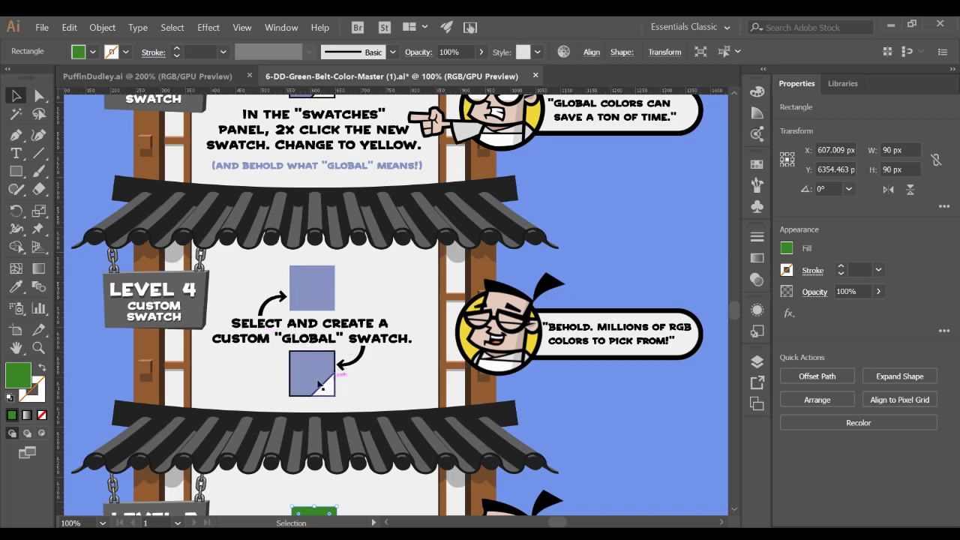
click(758, 169)
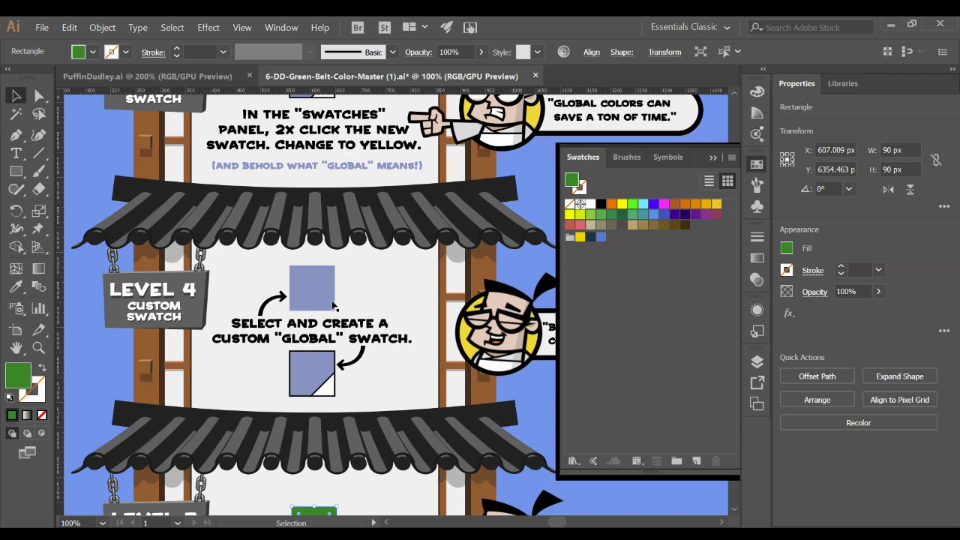
click(322, 290)
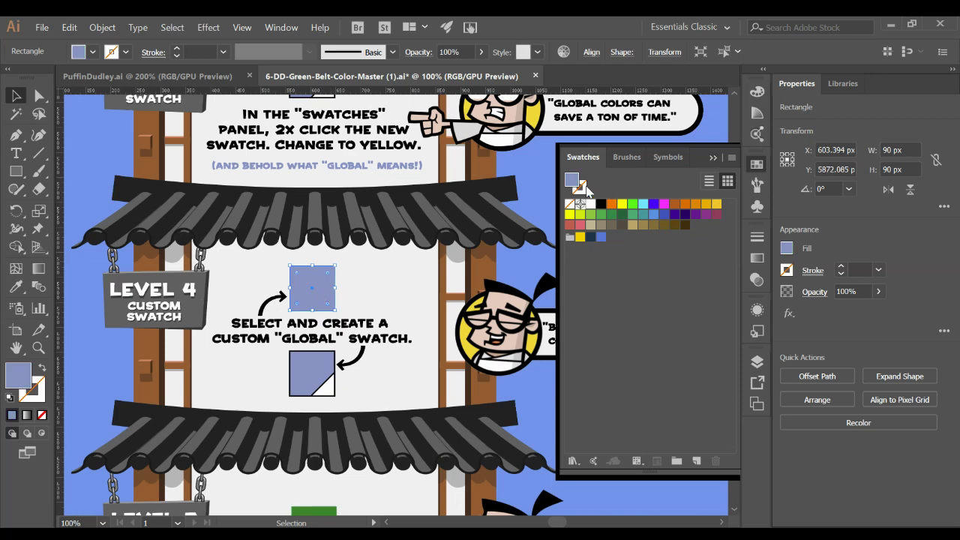
click(731, 157)
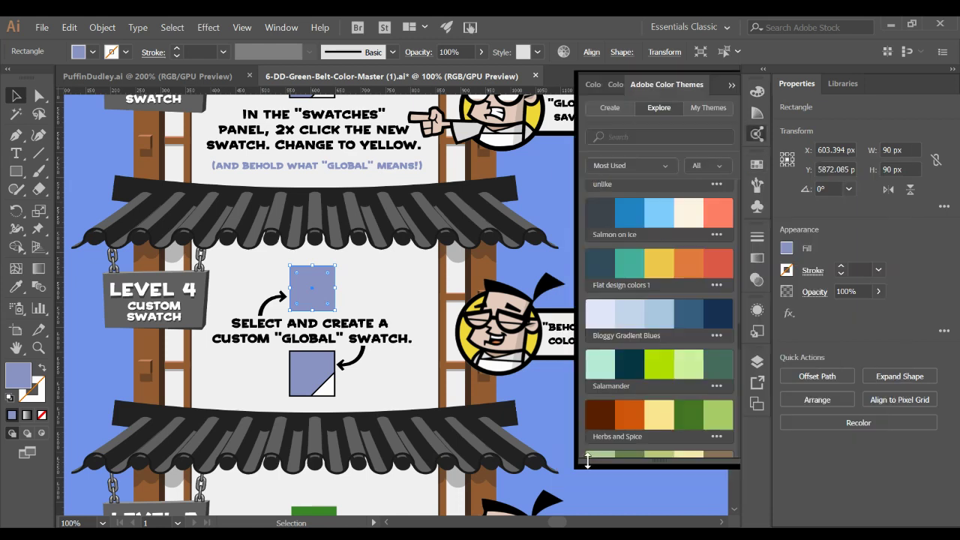
click(595, 87)
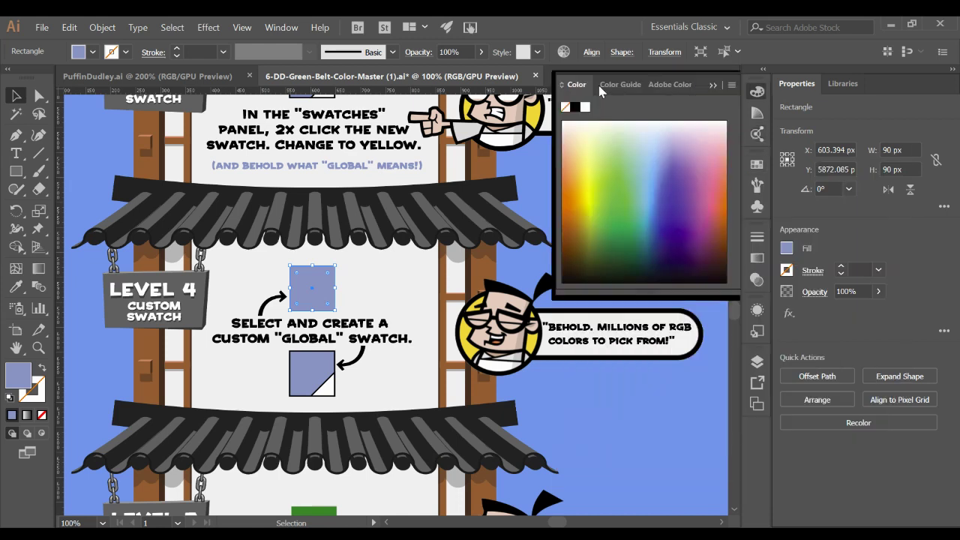
click(755, 166)
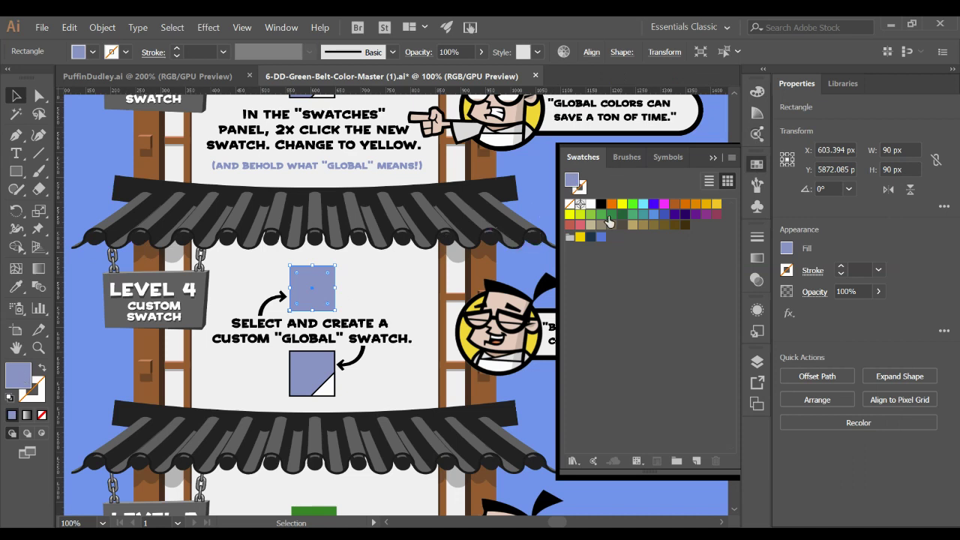
click(696, 460)
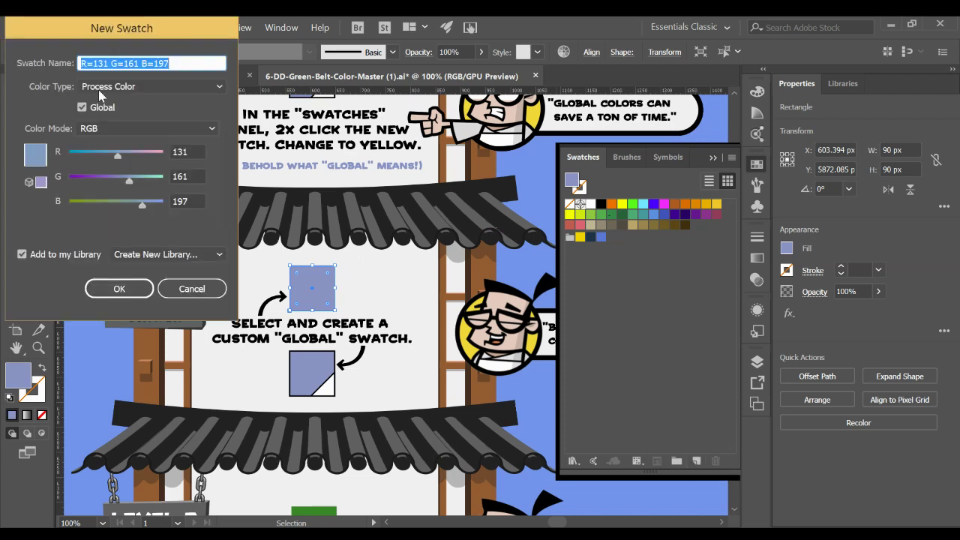
click(82, 108)
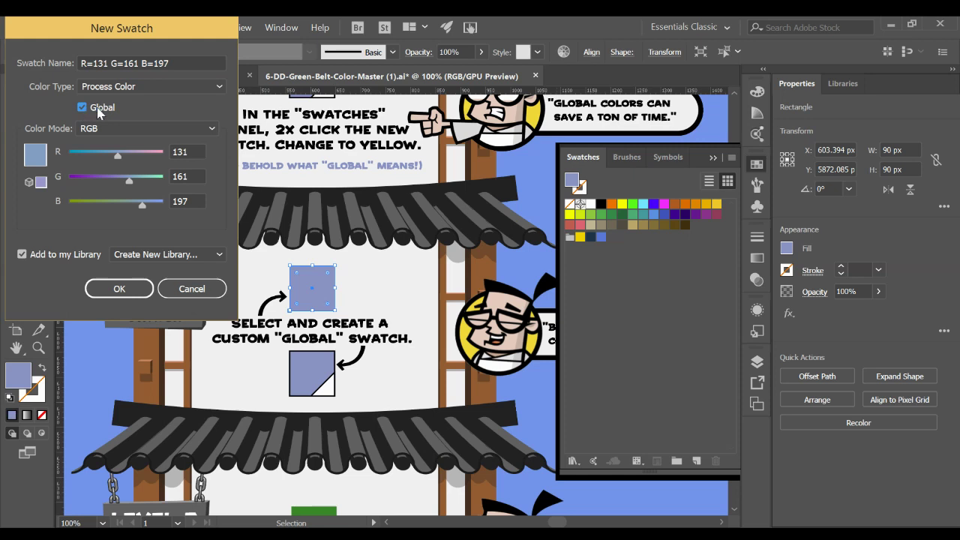
Step: Save the new global swatch and deselect the Level 4 square
click(119, 288)
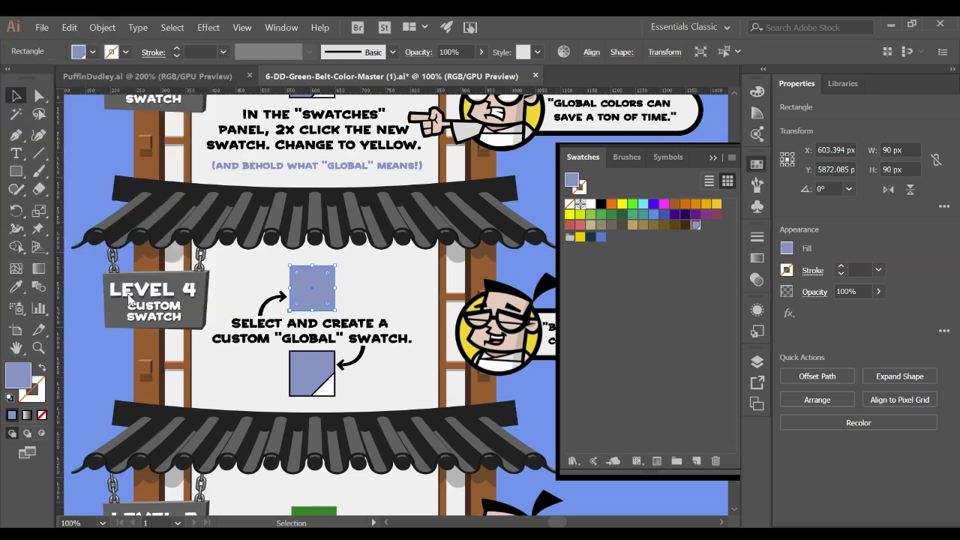
drag(401, 116, 401, 224)
click(697, 226)
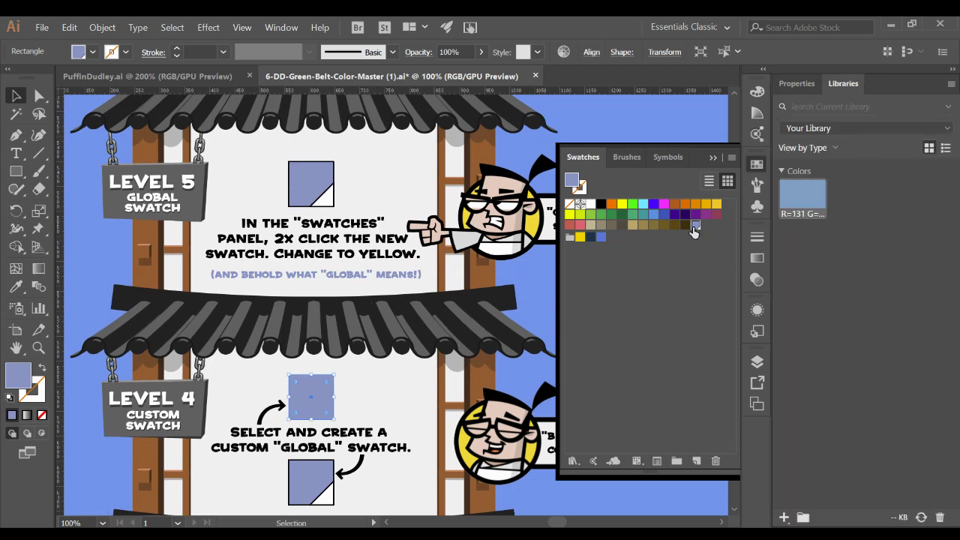
click(680, 265)
click(376, 381)
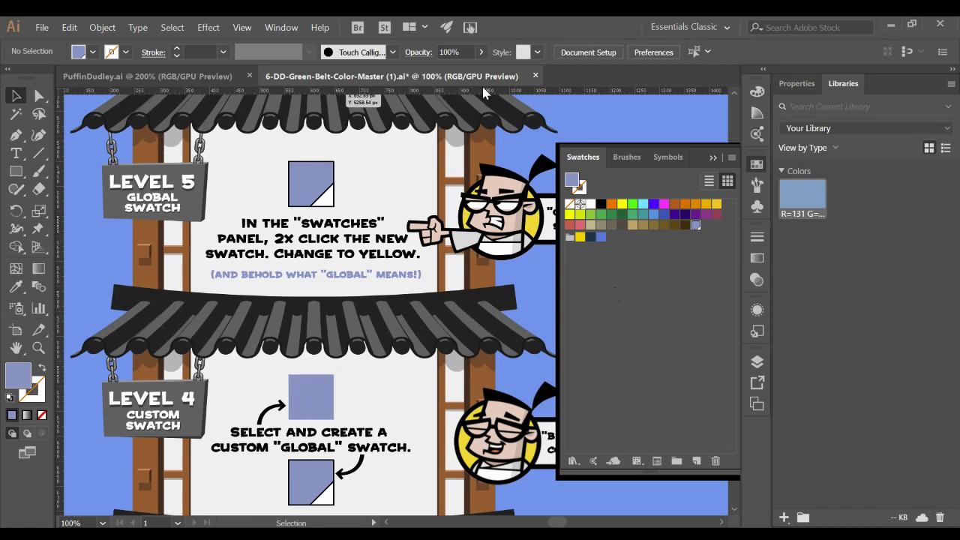
Step: Fill the Level 5 square with the new global lavender swatch, then deselect it
click(312, 177)
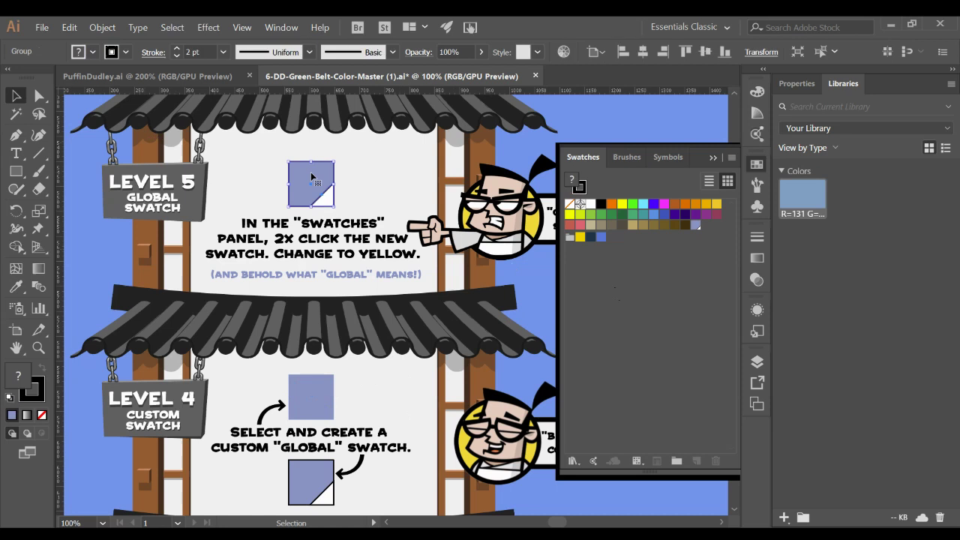
click(696, 225)
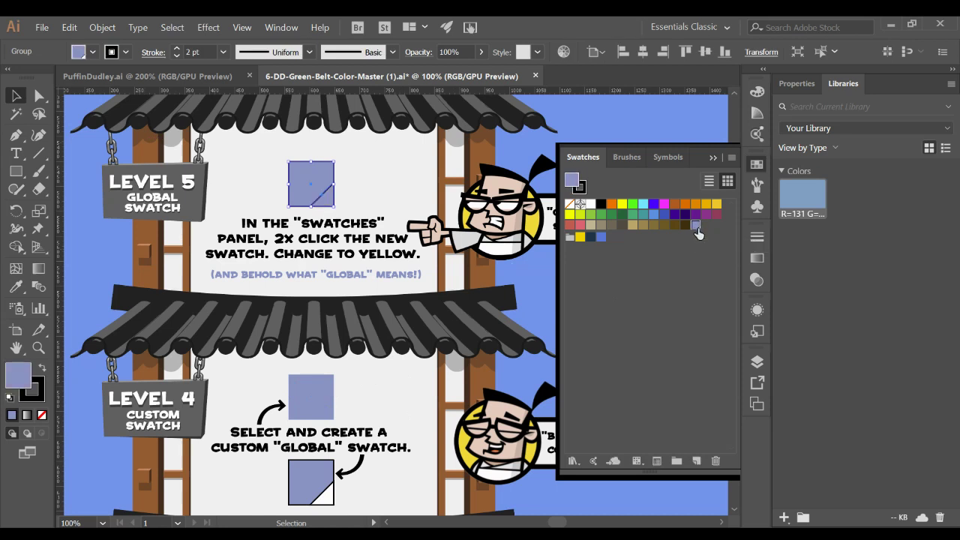
click(392, 177)
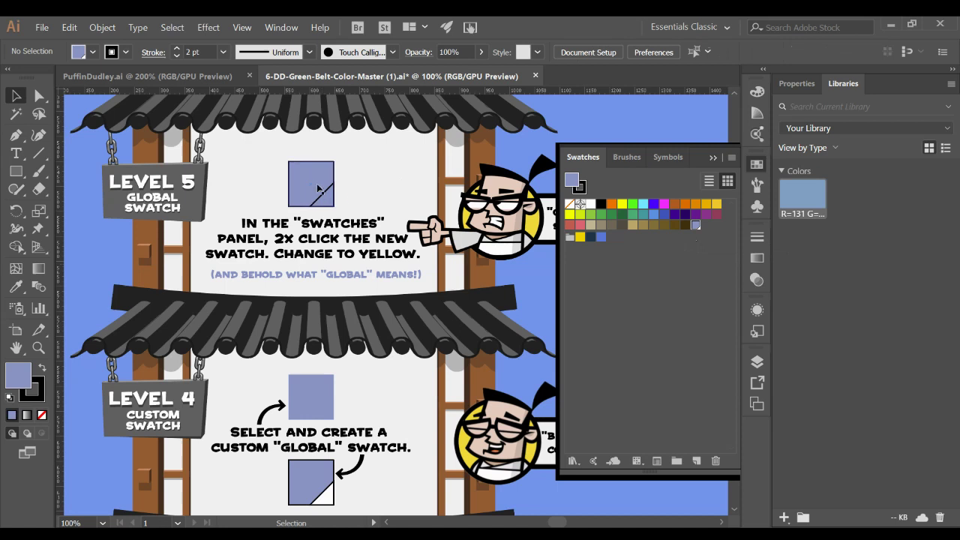
Step: Edit the global swatch to yellow (R 255, G 255, B 0), then zoom out toward Level 8
double_click(696, 226)
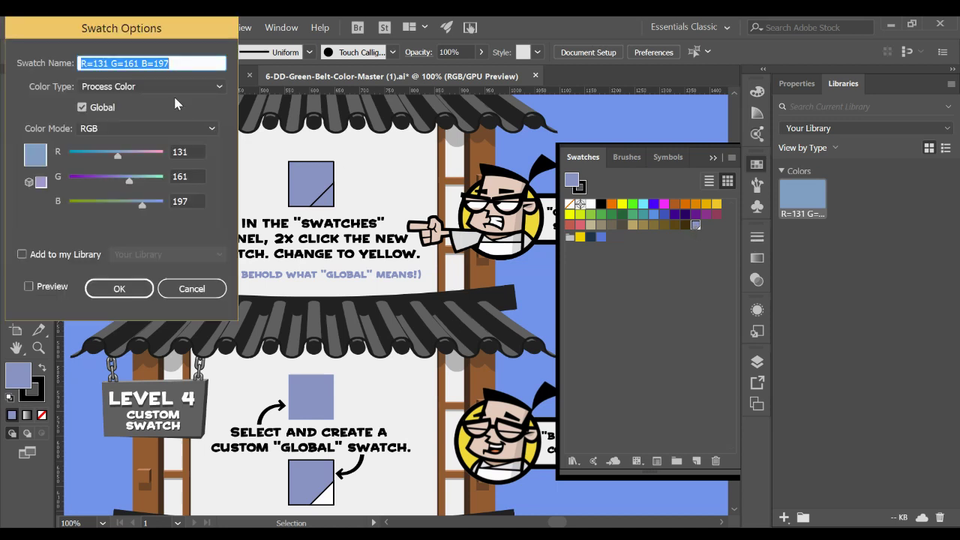
drag(165, 29, 229, 32)
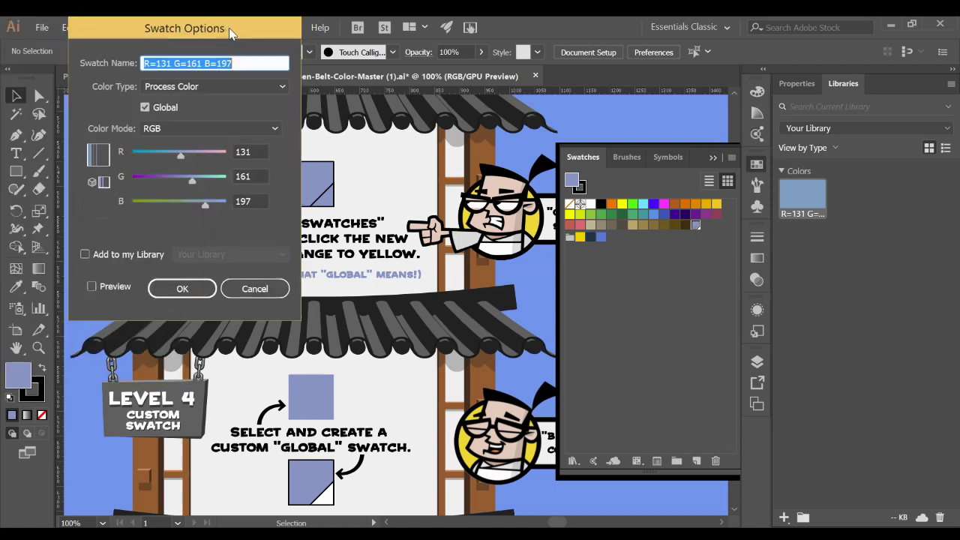
drag(205, 204, 124, 215)
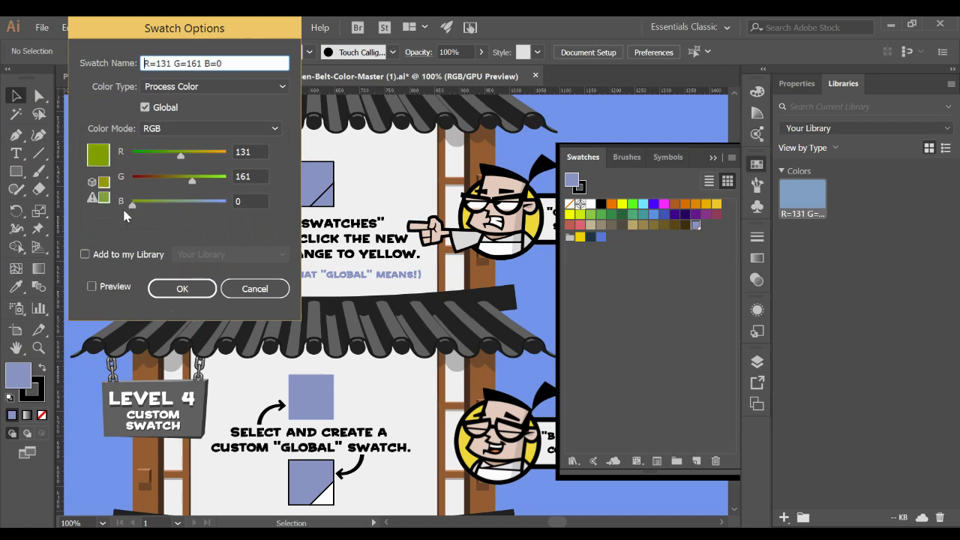
drag(192, 180, 223, 180)
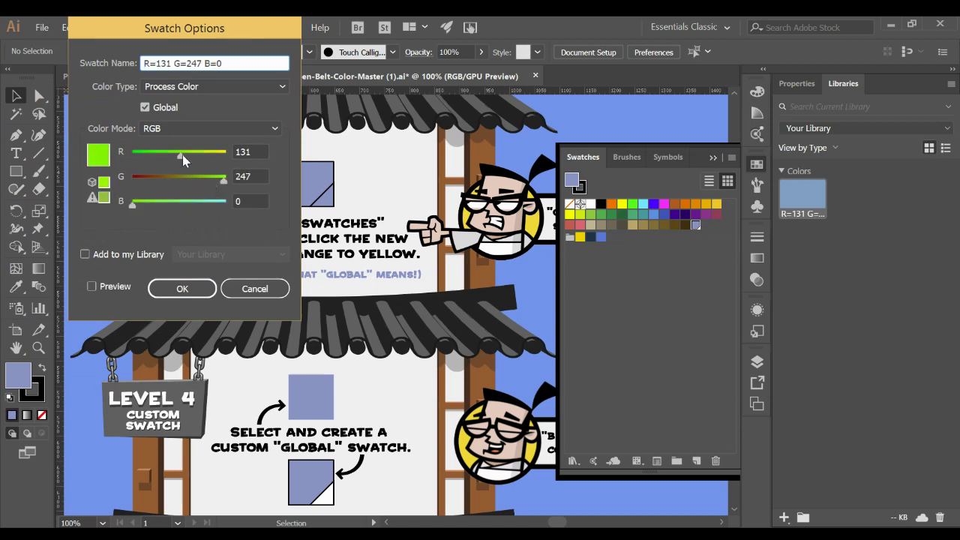
drag(183, 156, 229, 188)
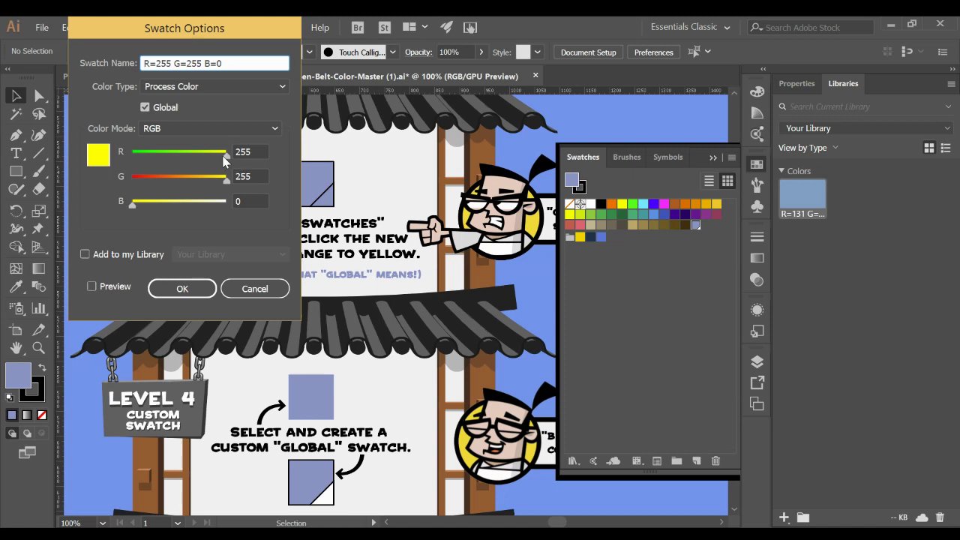
click(201, 290)
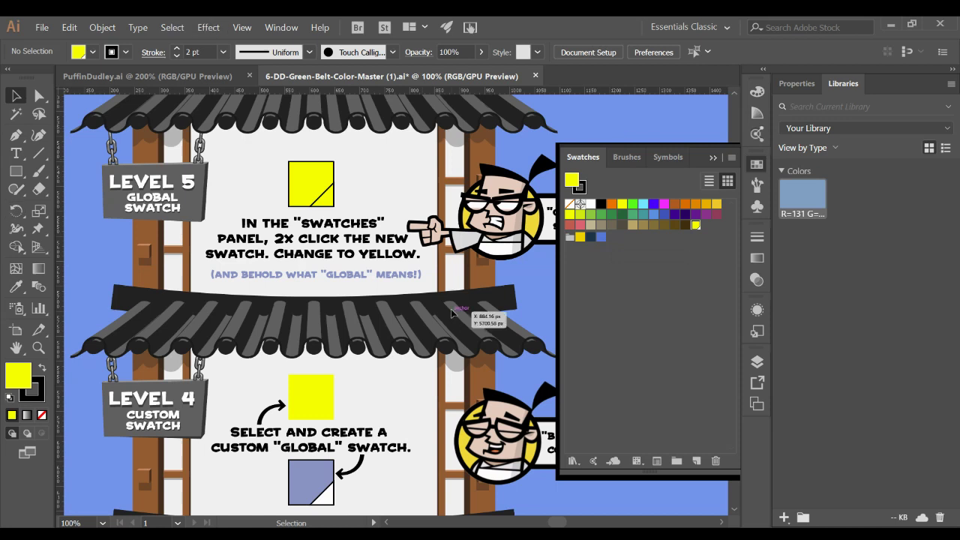
key(ctrl+minus)
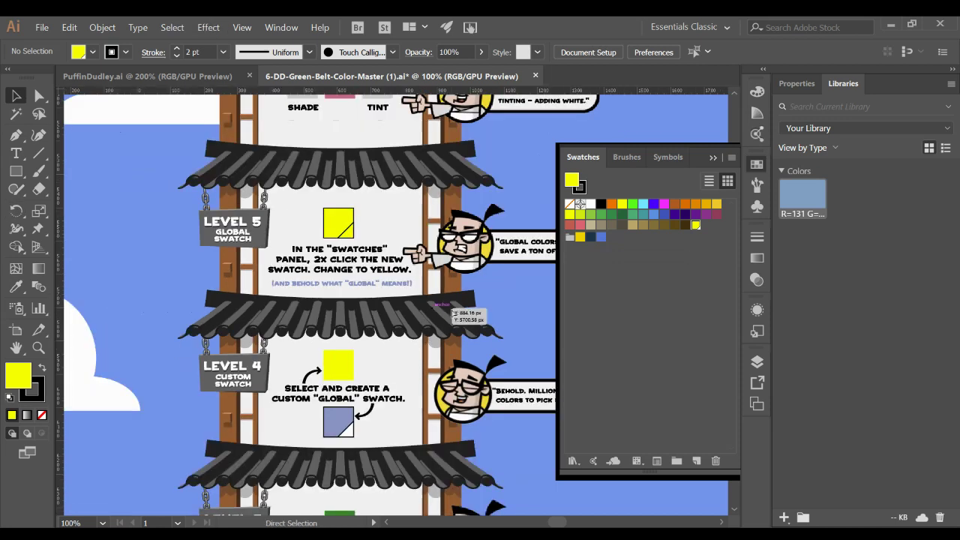
drag(395, 143, 419, 405)
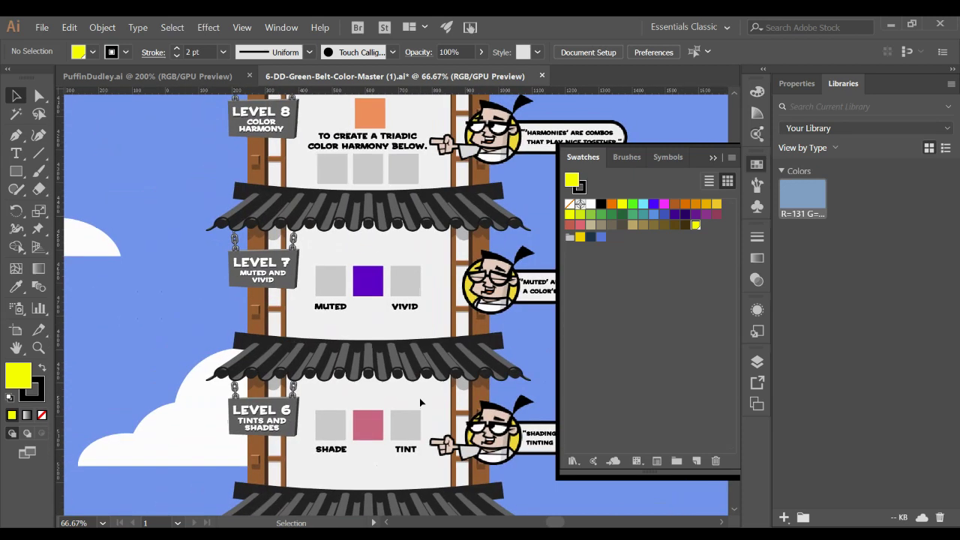
Step: Zoom the pagoda artwork back to 100% and settle the view on Levels 7 and 6
key(ctrl+plus)
scroll(333, 277, down, 3)
scroll(333, 277, up, 1)
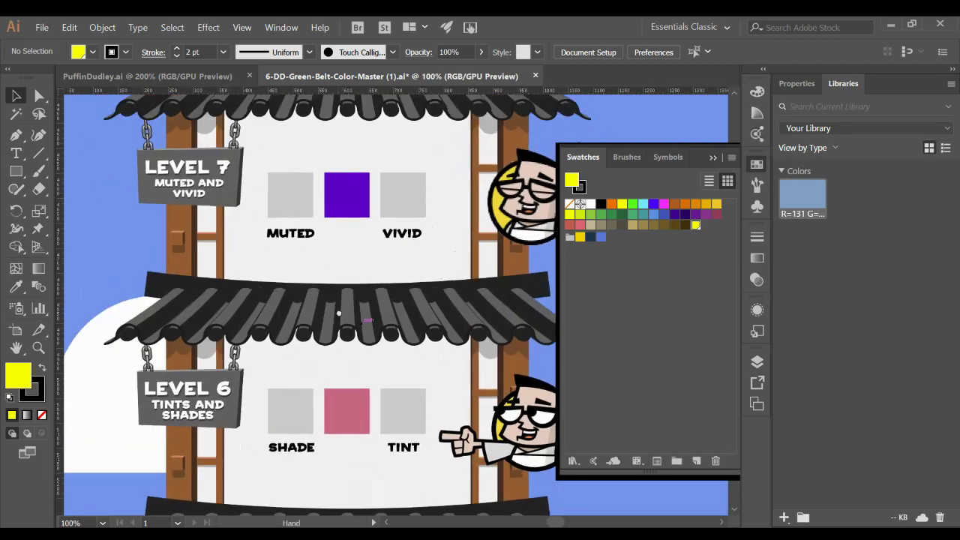
scroll(326, 281, down, 3)
scroll(317, 287, up, 2)
drag(317, 286, 305, 294)
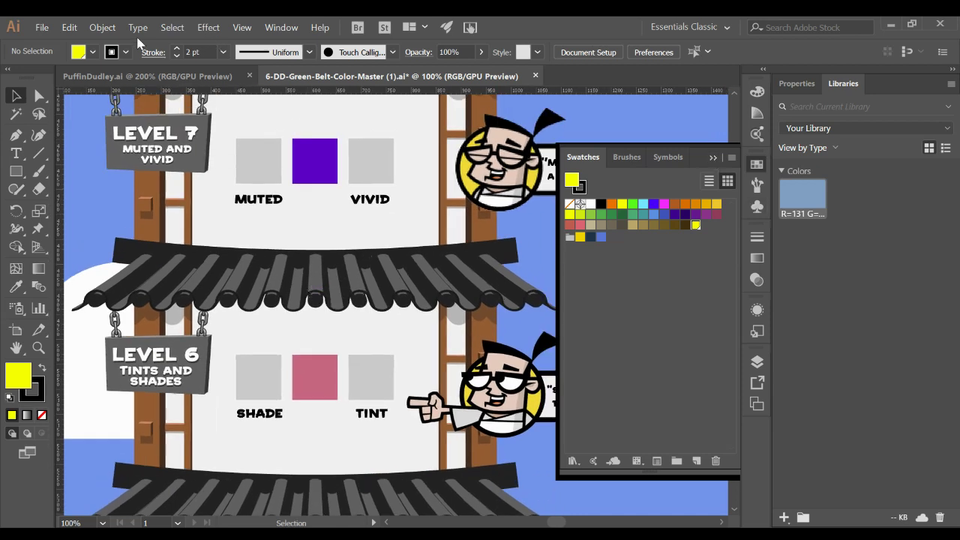
Step: Look around PuffinDudley.ai, then return to the 6-DD-Green-Belt-Color-Master (1).ai document
click(138, 75)
scroll(422, 252, up, 5)
scroll(422, 252, right, 3)
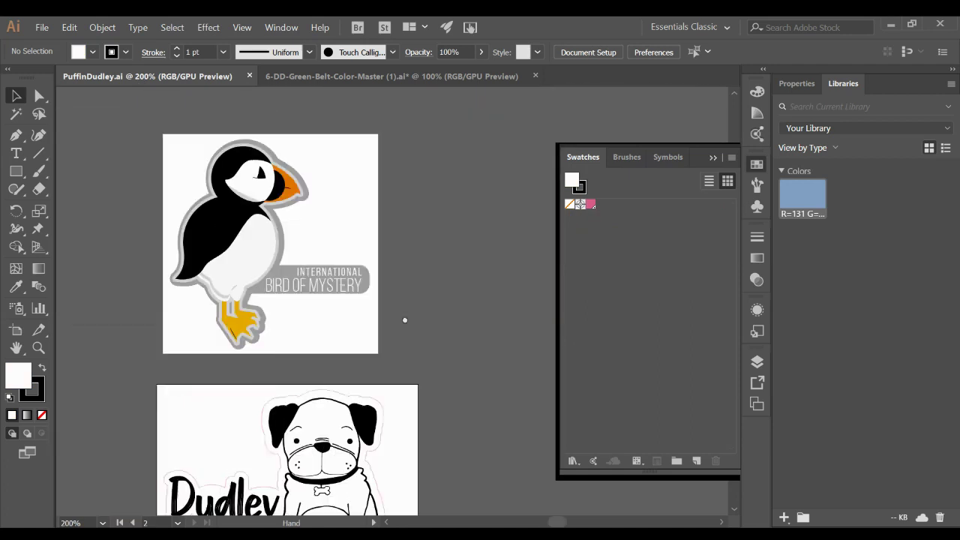
scroll(311, 184, down, 5)
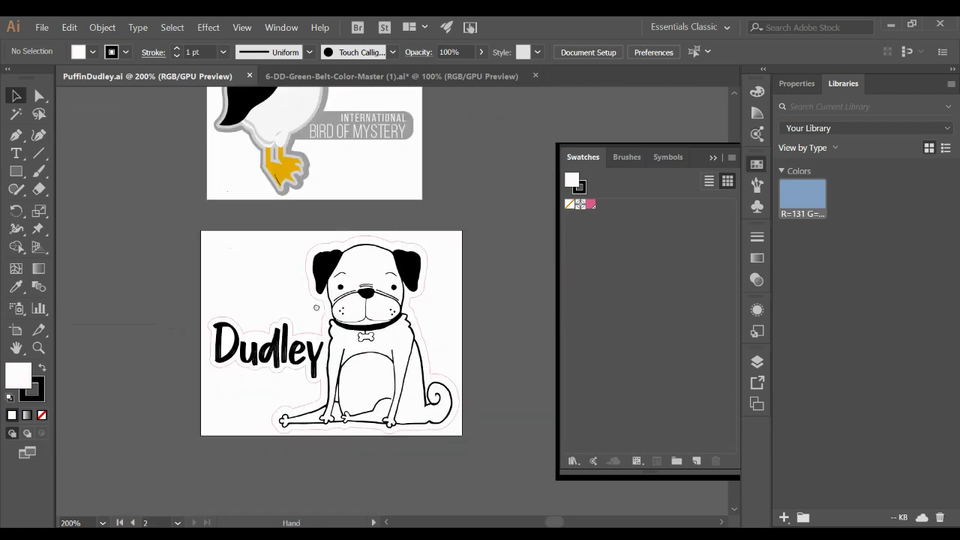
scroll(308, 167, up, 2)
scroll(308, 167, left, 1)
scroll(330, 134, up, 4)
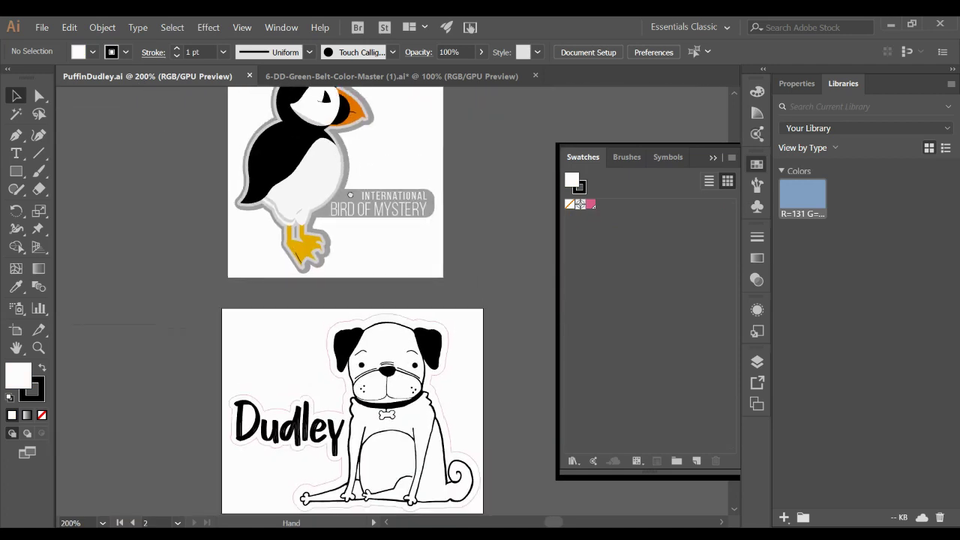
scroll(380, 131, left, 1)
scroll(352, 365, down, 5)
scroll(353, 365, left, 1)
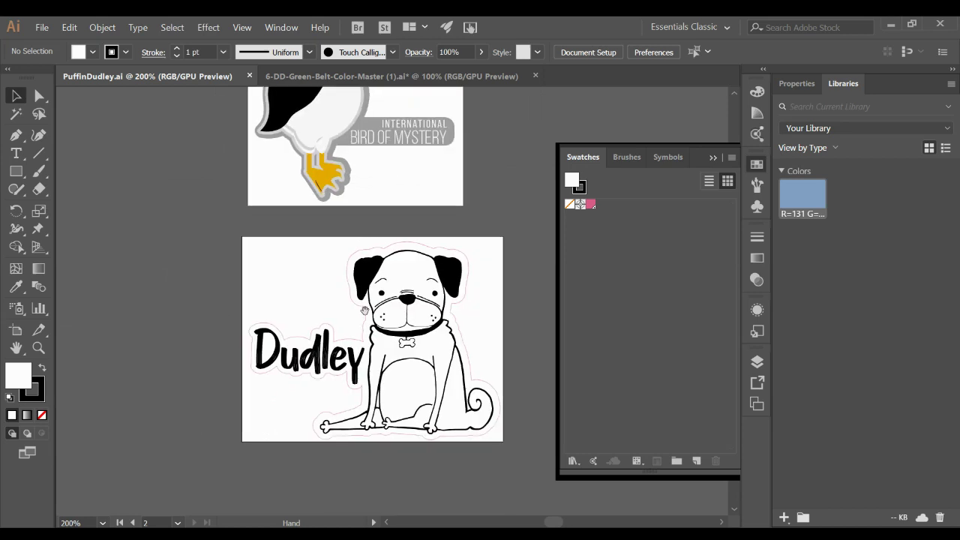
scroll(429, 299, down, 2)
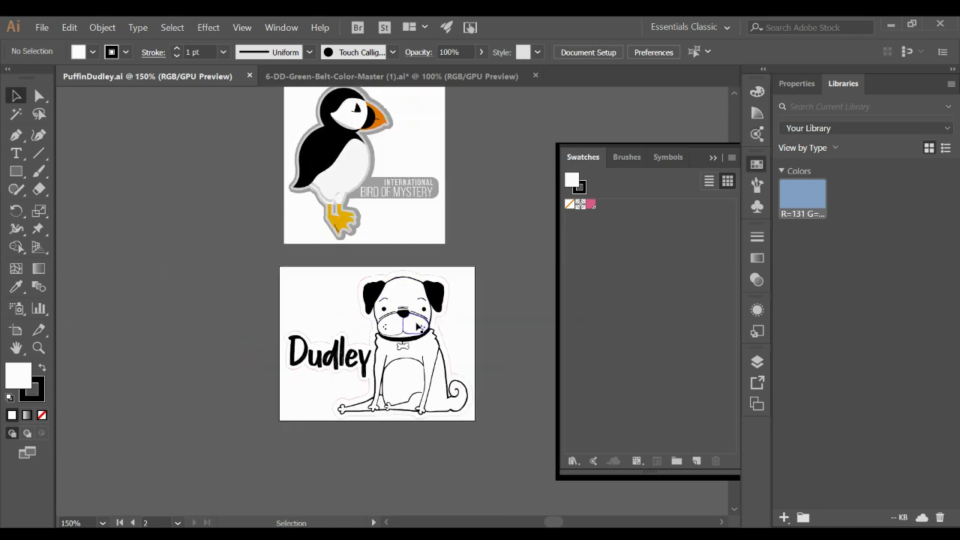
click(307, 76)
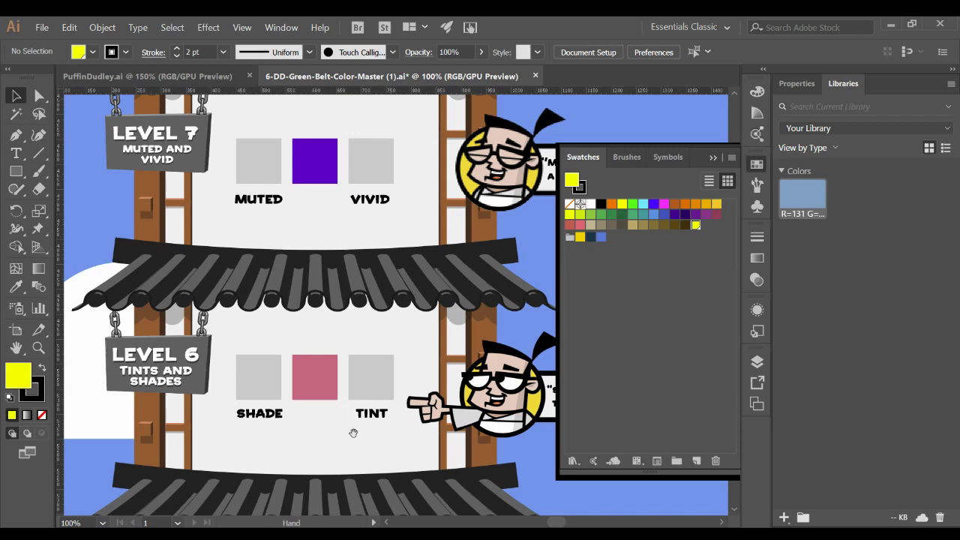
Step: Select the Level 6 pink square and show its shades and tints in the Color Guide
drag(353, 433, 357, 420)
click(757, 163)
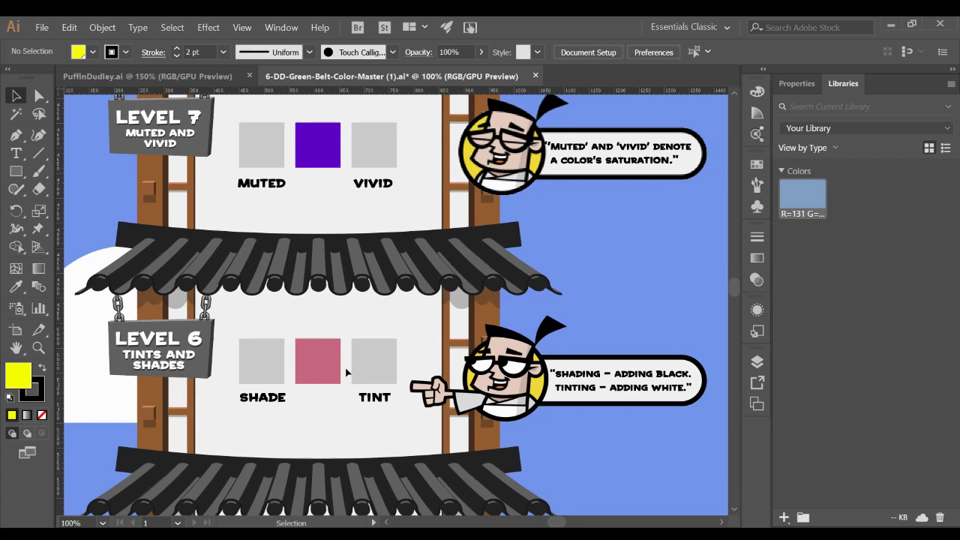
click(320, 357)
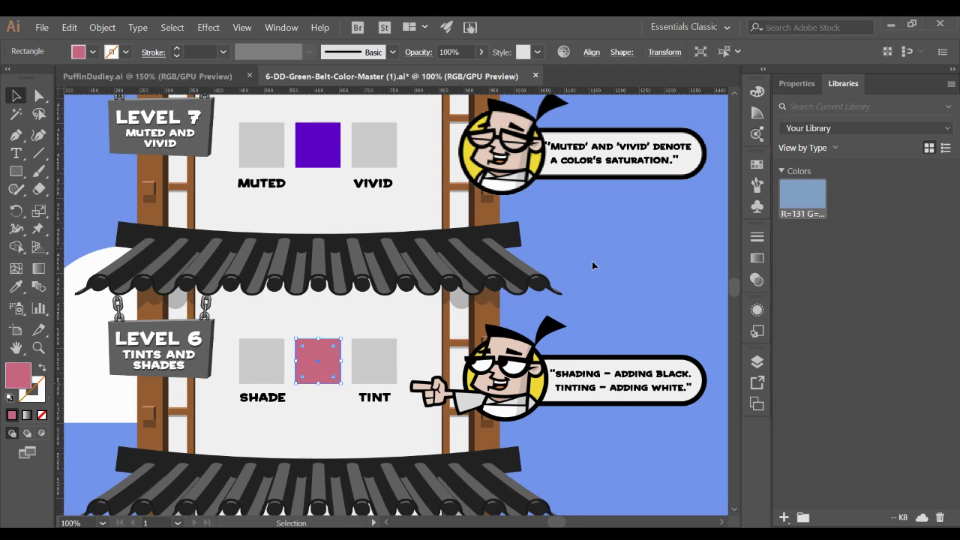
click(757, 116)
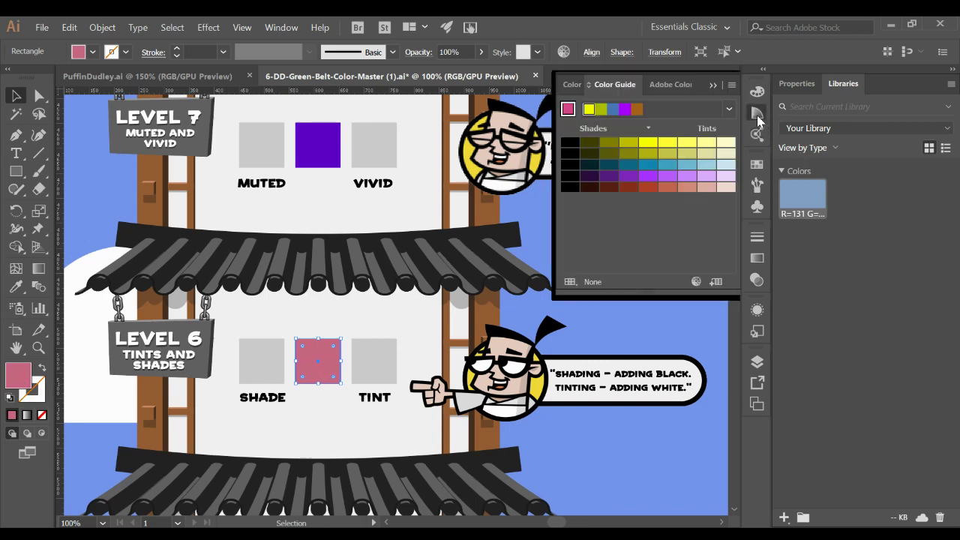
click(266, 370)
click(330, 368)
click(285, 367)
click(339, 372)
Step: Try lighter tints and tan-to-brown shades on the pink square, then undo back to the original pink
click(708, 187)
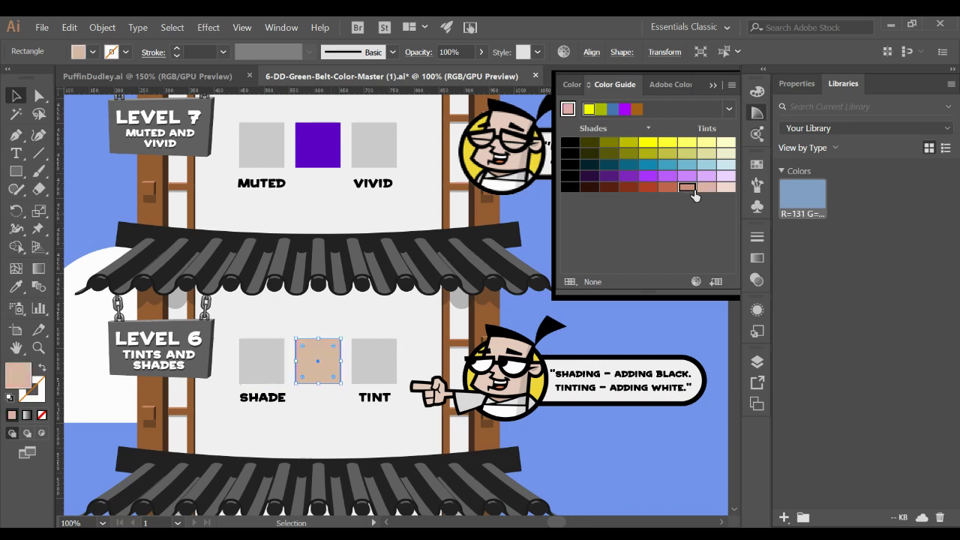
click(687, 187)
click(667, 188)
click(636, 187)
click(648, 187)
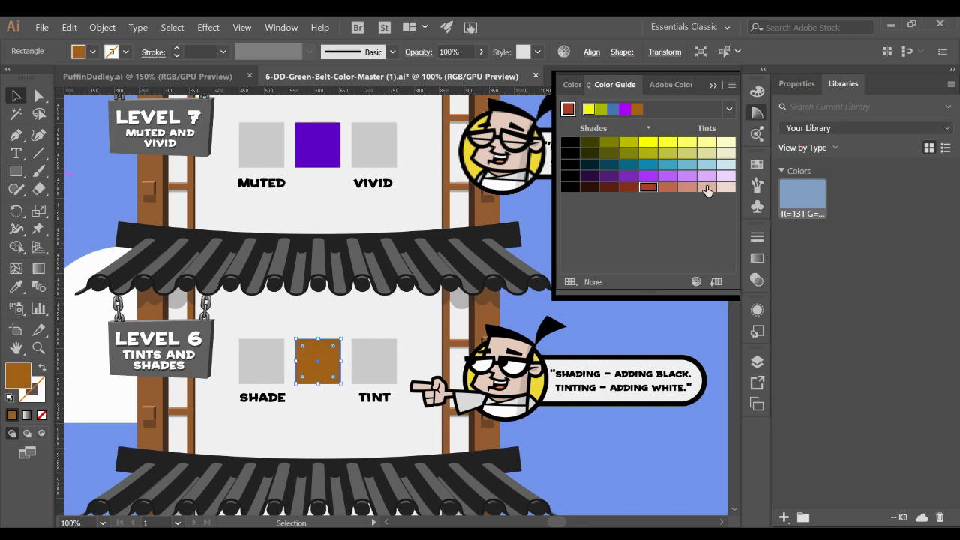
key(ctrl+z)
key(ctrl+z)
key(ctrl+z)
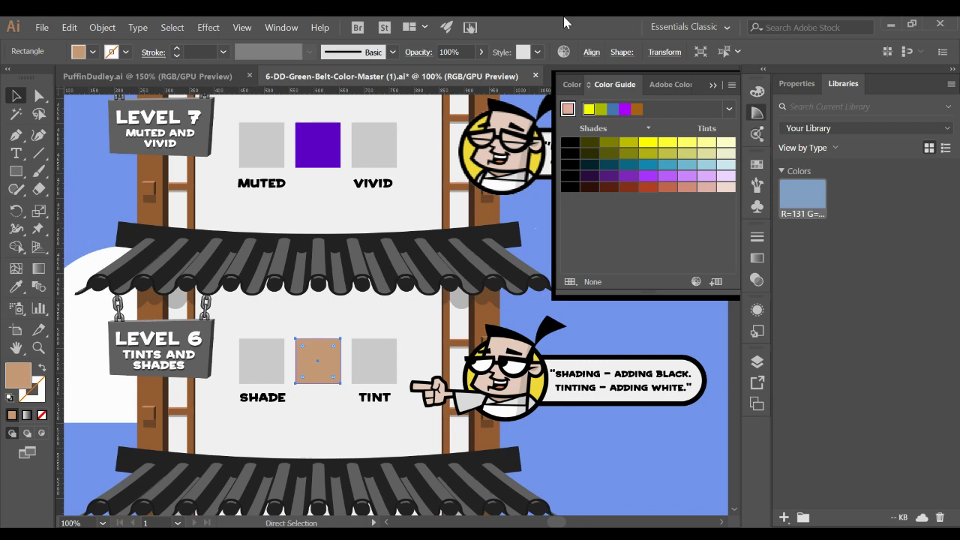
key(ctrl+z)
key(ctrl+z)
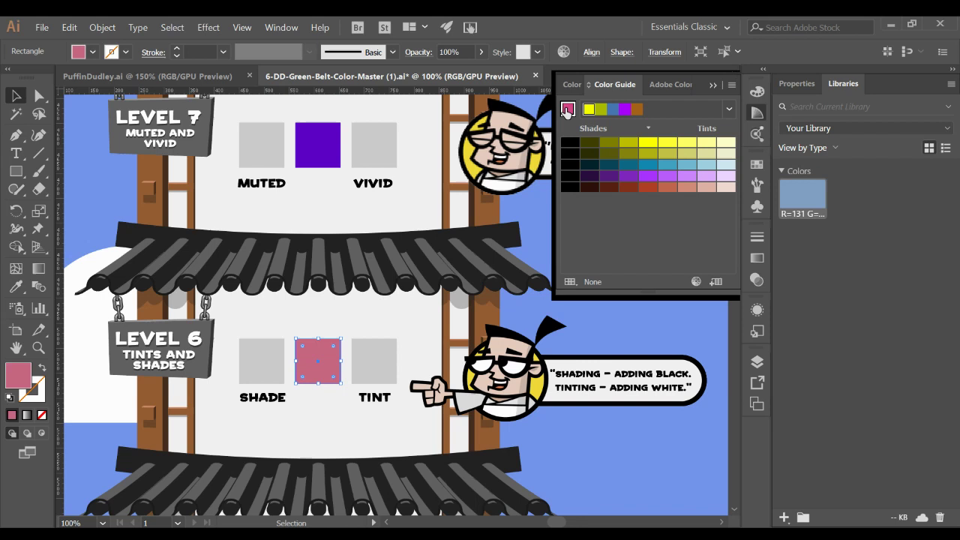
Step: Browse the colour harmony rules list, then close the Color Guide panel
click(728, 109)
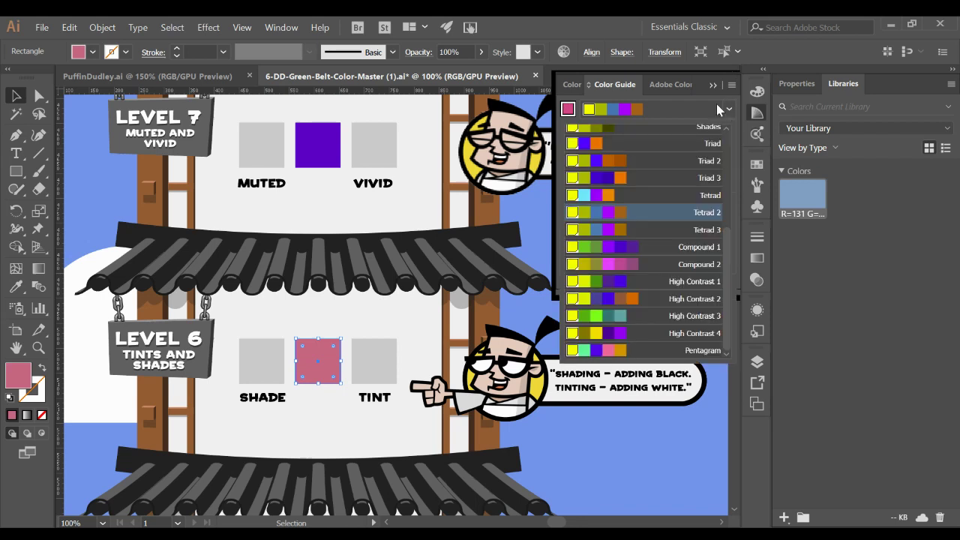
click(851, 389)
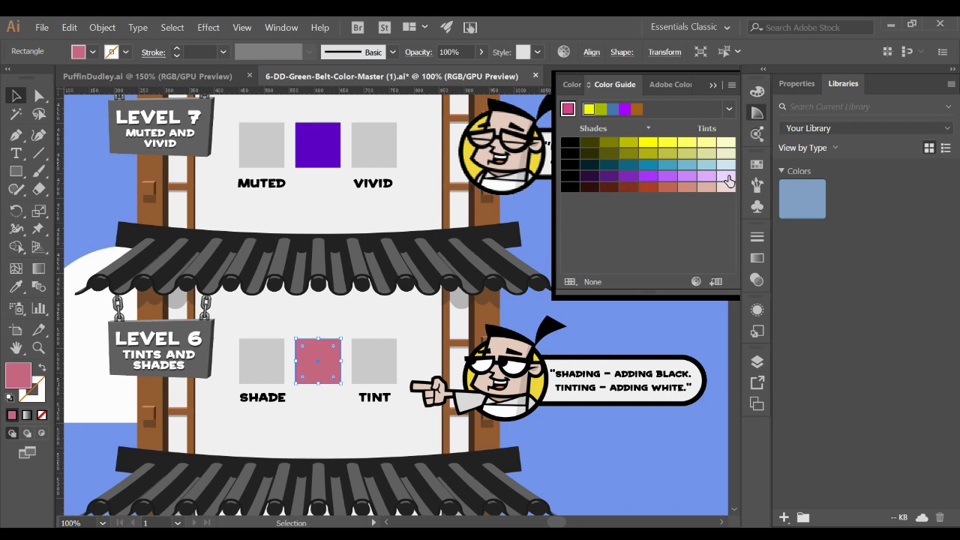
click(713, 86)
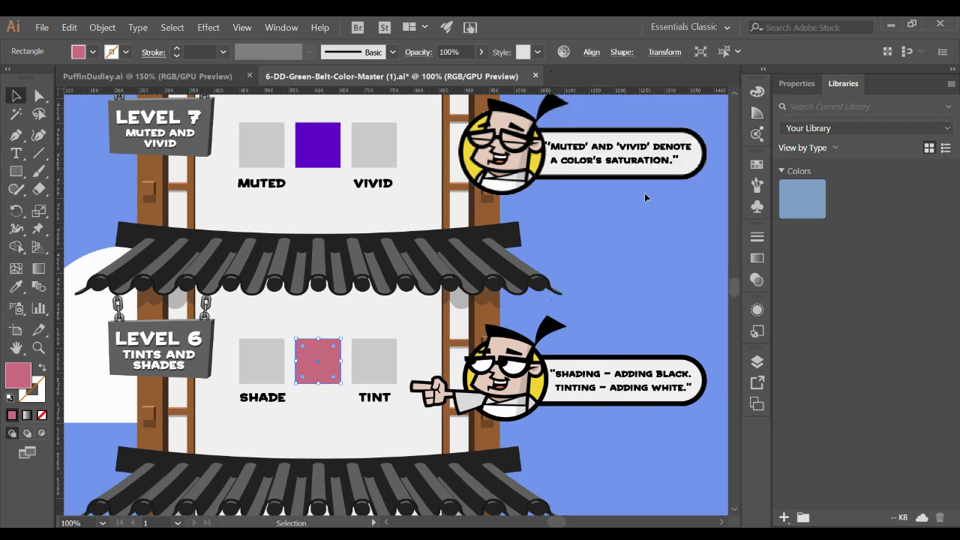
Step: Eyedrop the middle square's pink onto the grey TINT square, then onto the grey SHADE square
click(758, 166)
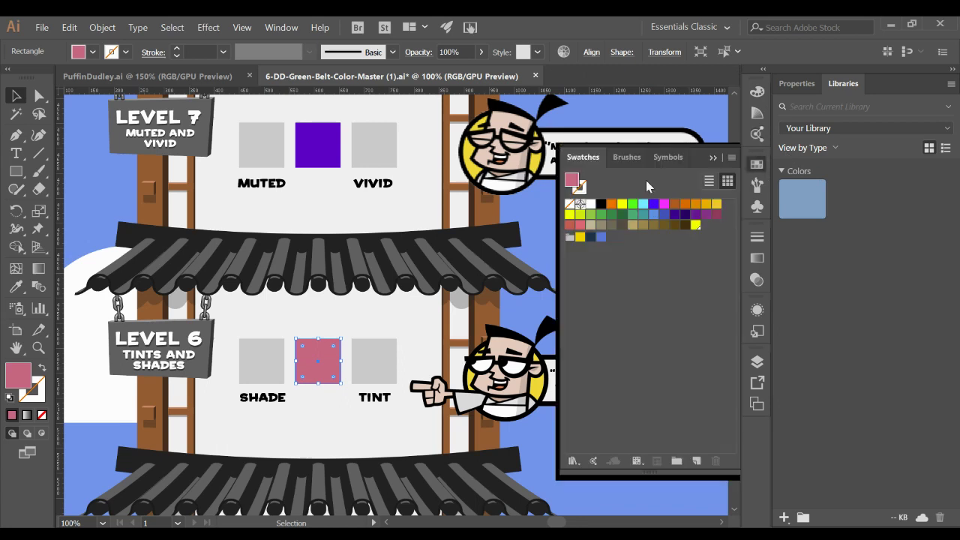
double_click(18, 375)
click(819, 115)
click(384, 361)
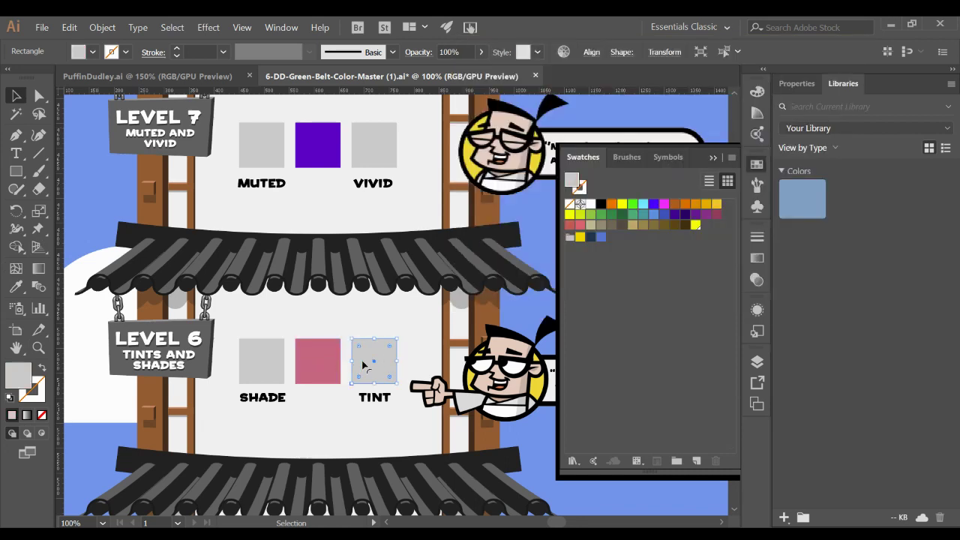
key(i)
click(317, 345)
key(v)
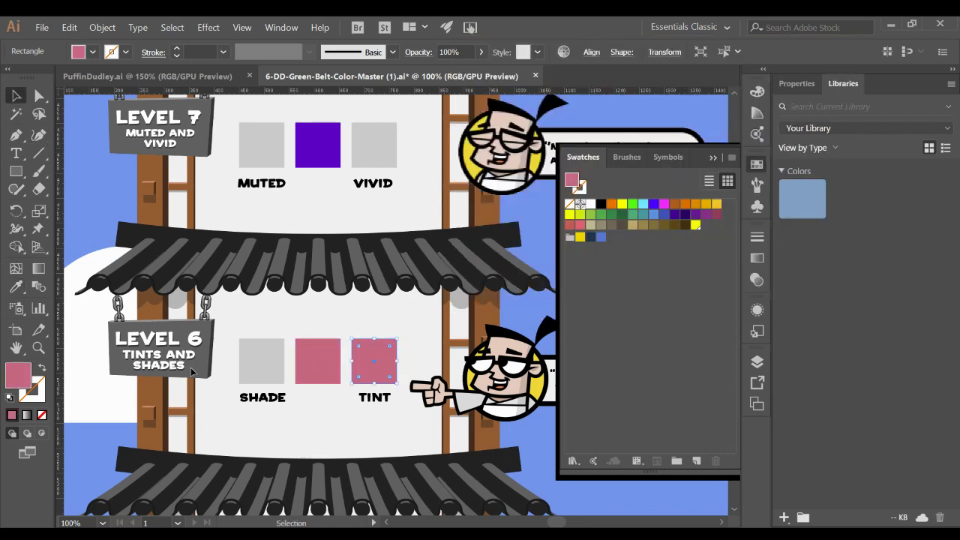
click(254, 362)
key(i)
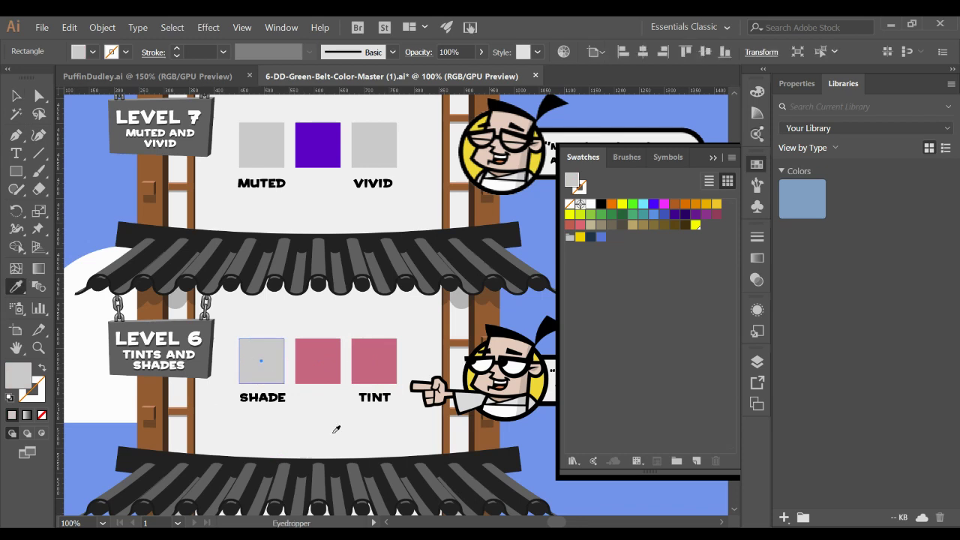
click(336, 377)
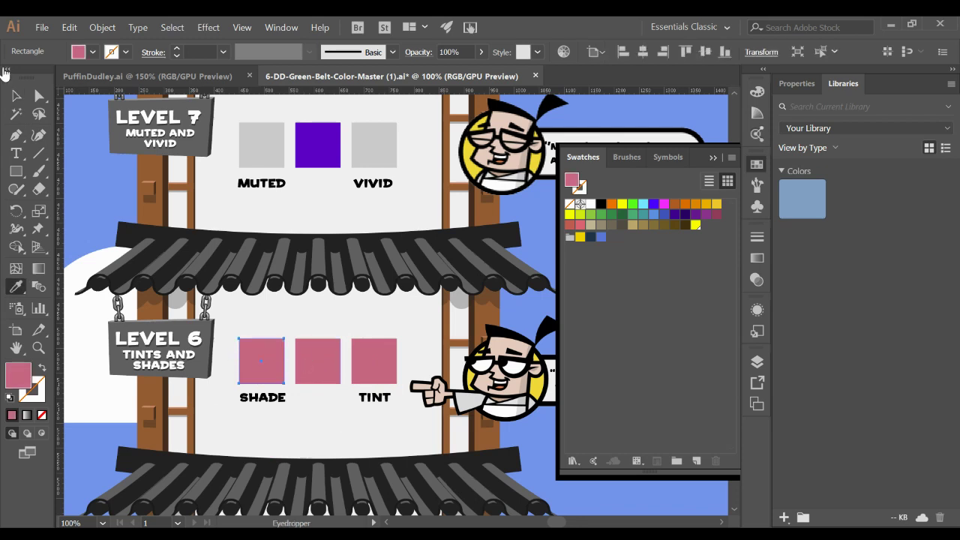
click(16, 96)
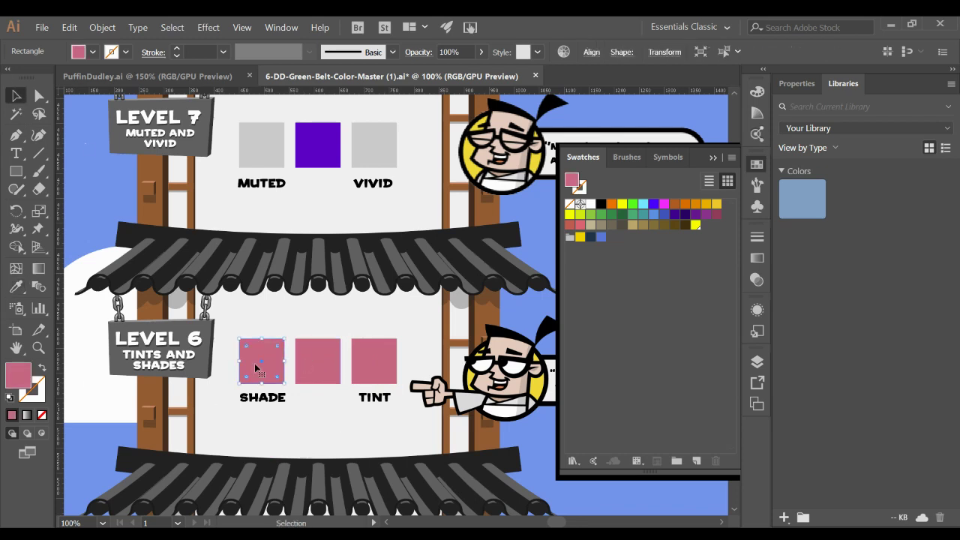
Step: Darken the SHADE square's pink into a dark maroon in the Color Picker
double_click(23, 382)
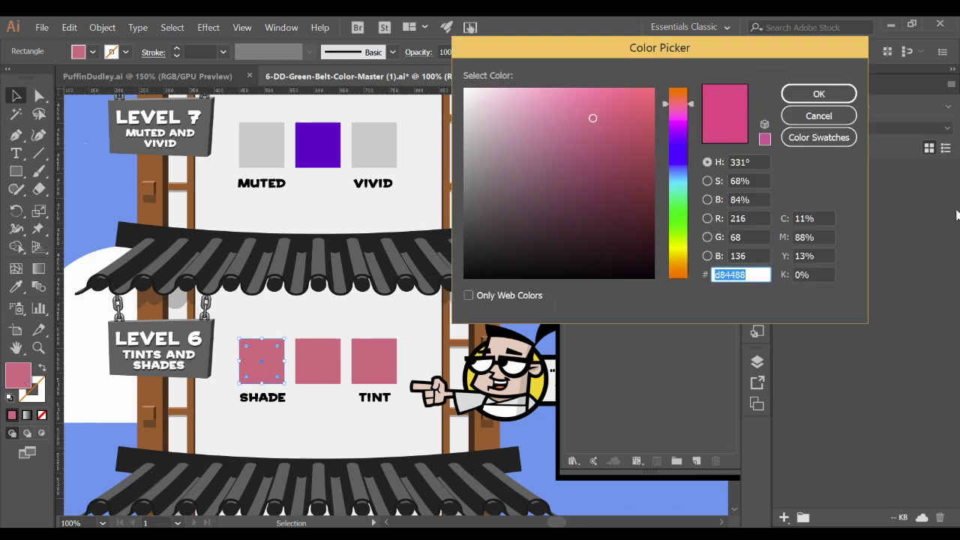
drag(648, 55, 705, 44)
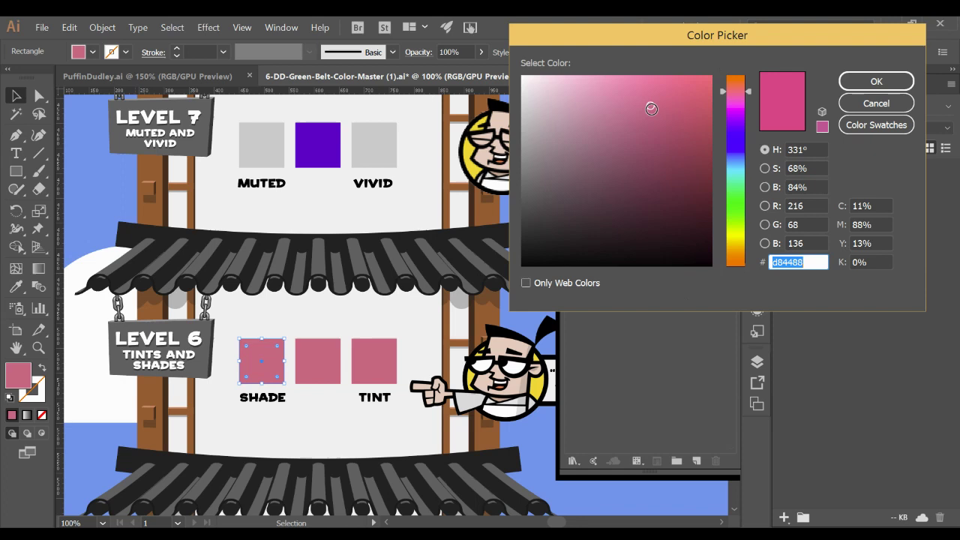
mouse_move(650, 105)
mouse_down()
mouse_move(656, 198)
mouse_move(650, 101)
mouse_move(660, 114)
mouse_move(584, 93)
mouse_move(650, 135)
mouse_move(718, 221)
mouse_move(649, 133)
mouse_move(523, 71)
mouse_move(575, 77)
mouse_move(654, 148)
mouse_up()
click(875, 103)
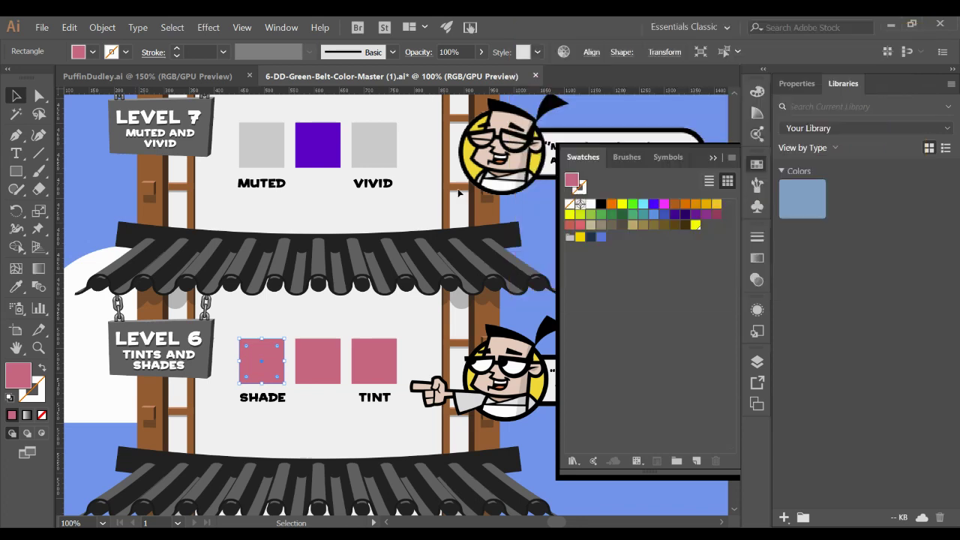
double_click(21, 378)
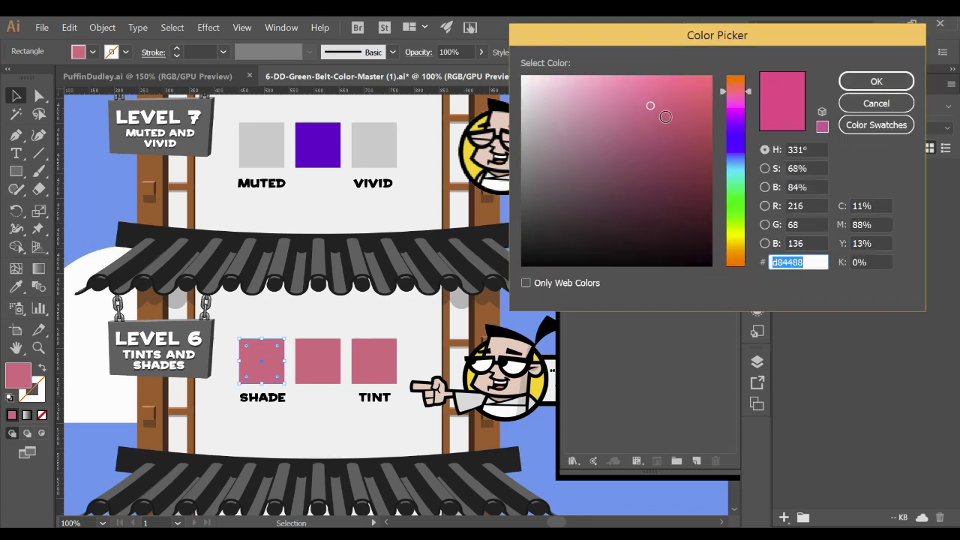
drag(650, 105, 652, 161)
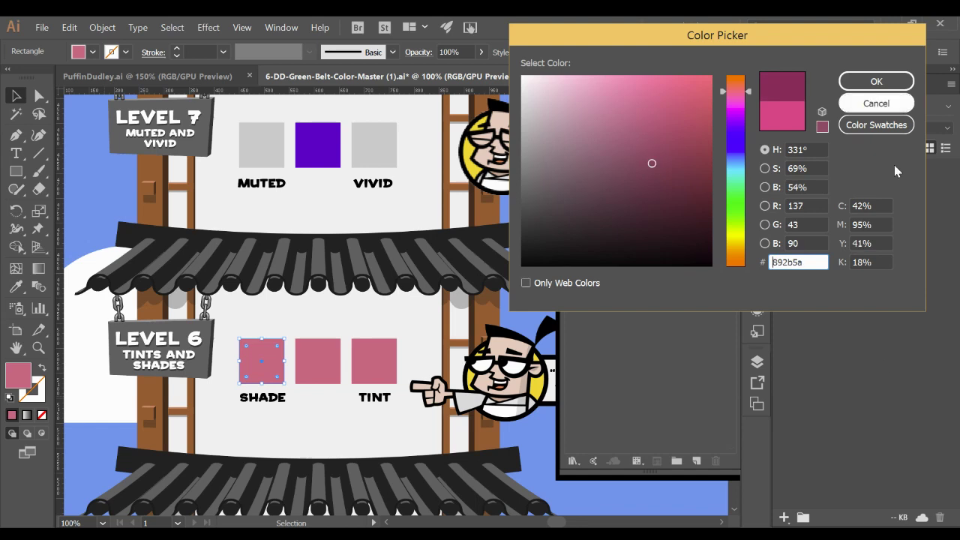
click(867, 81)
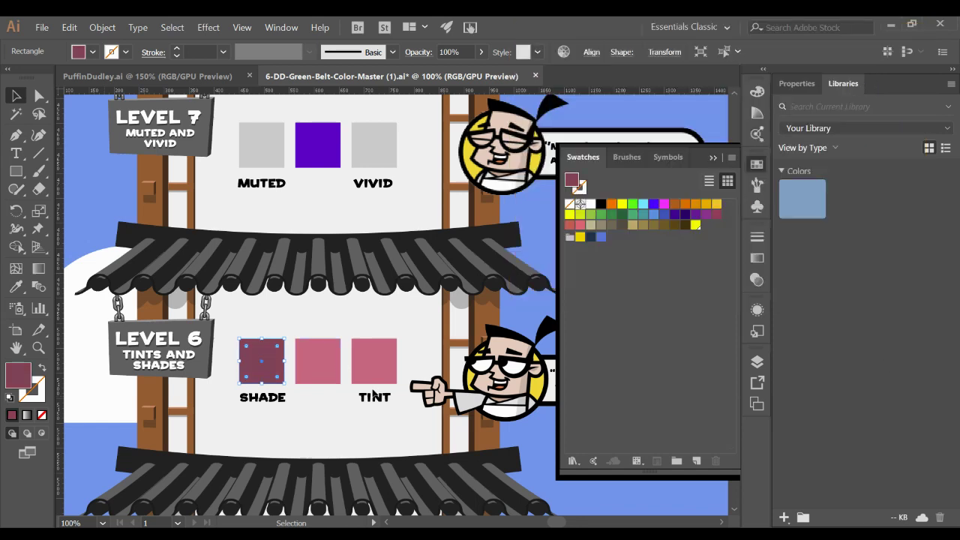
Step: Lighten the TINT square's pink into a pale pink
click(375, 370)
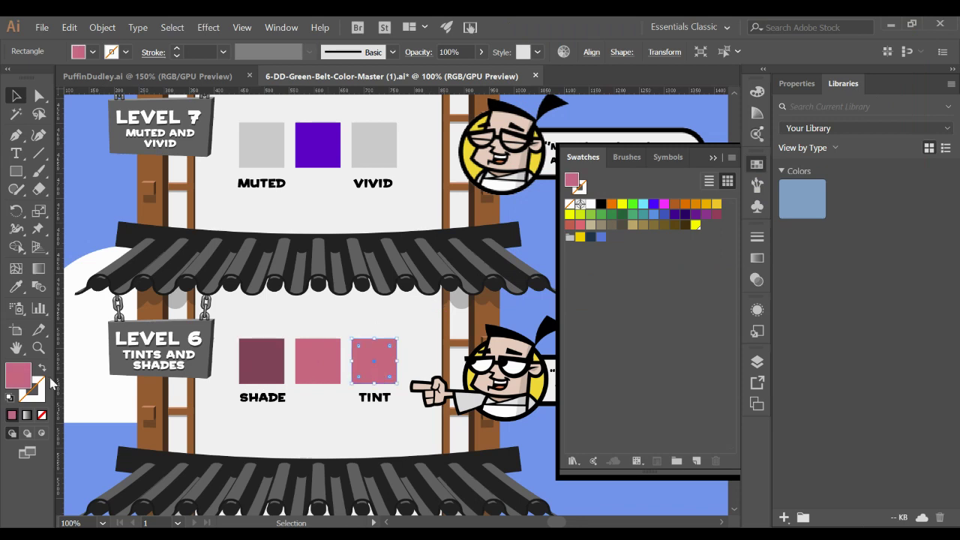
double_click(18, 375)
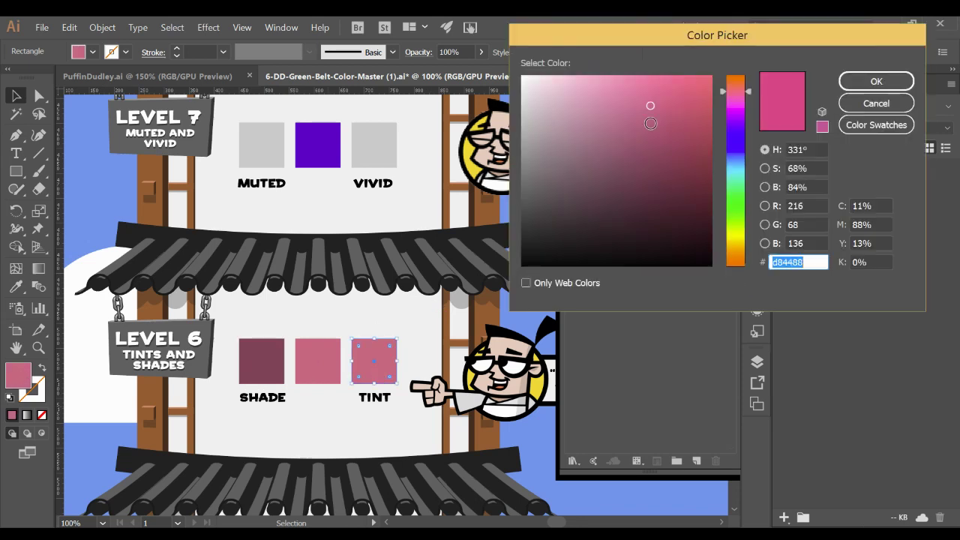
mouse_move(650, 106)
mouse_down()
mouse_move(575, 113)
mouse_move(544, 91)
mouse_move(559, 93)
mouse_up()
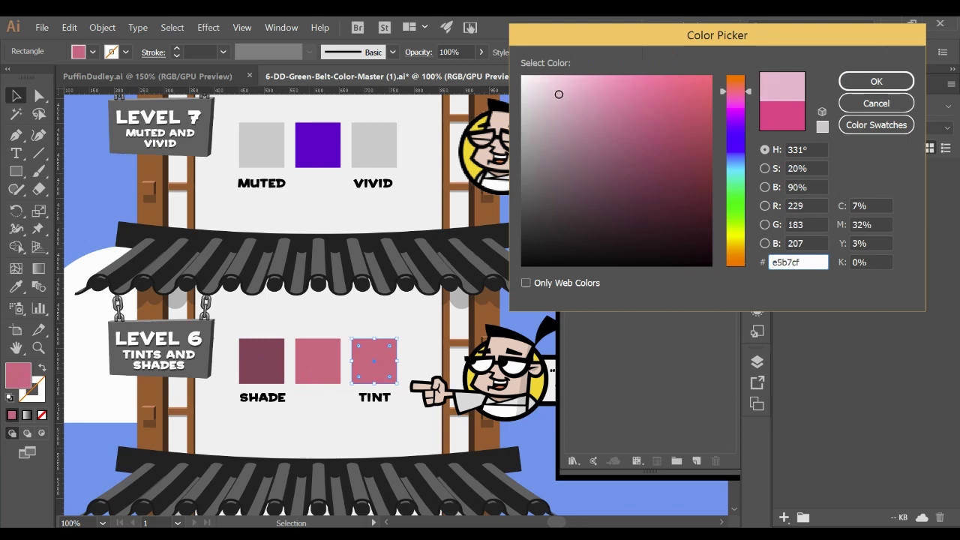
click(877, 81)
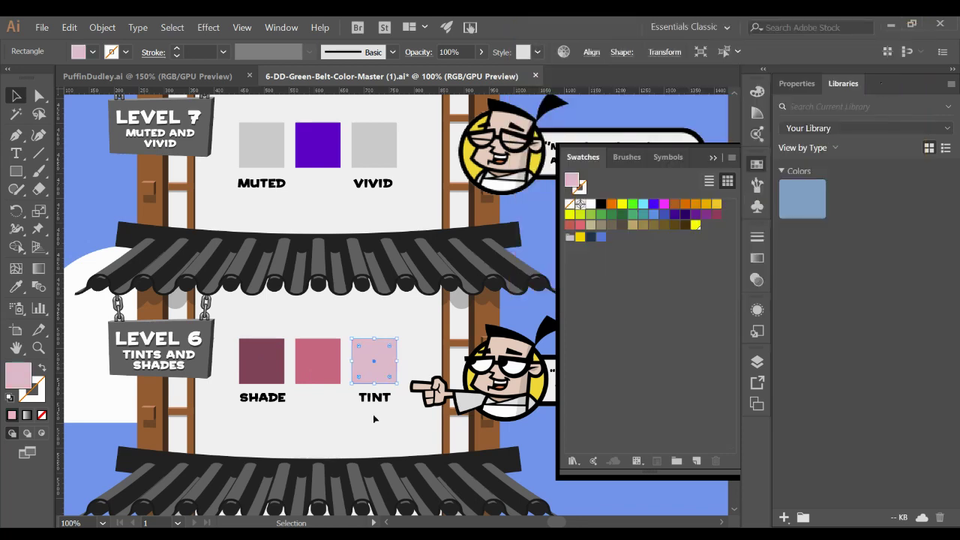
Step: Cancel the middle square's colour edit, deselect, and pan up to the Level 7 squares
click(327, 435)
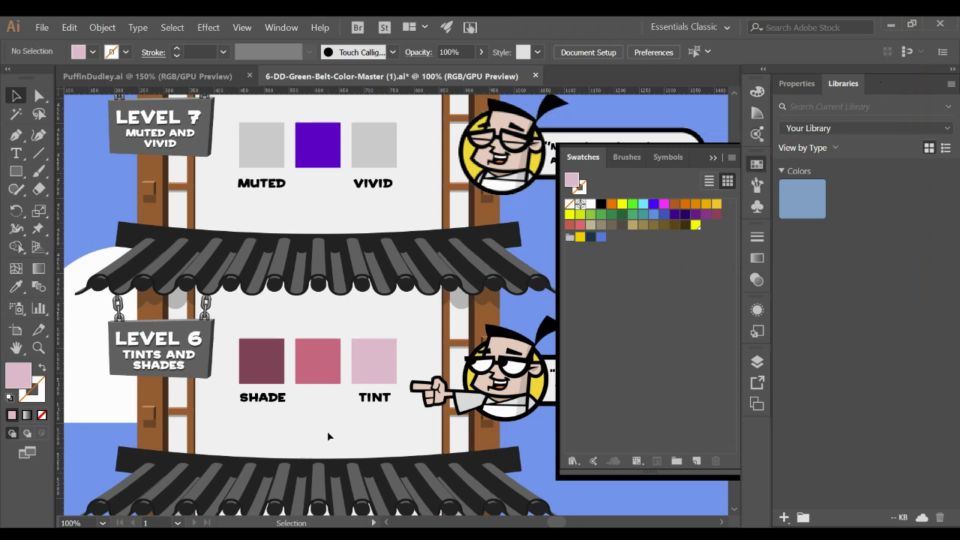
click(319, 358)
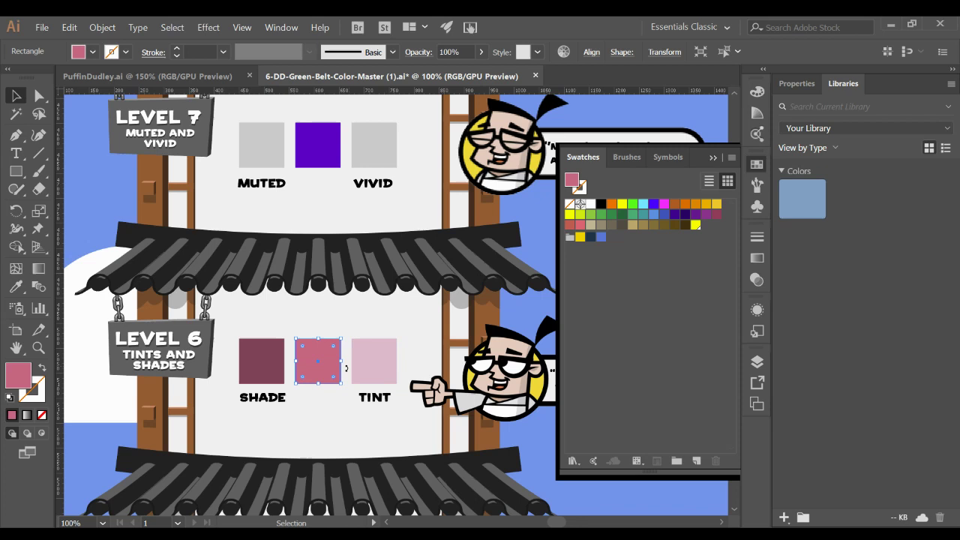
double_click(24, 386)
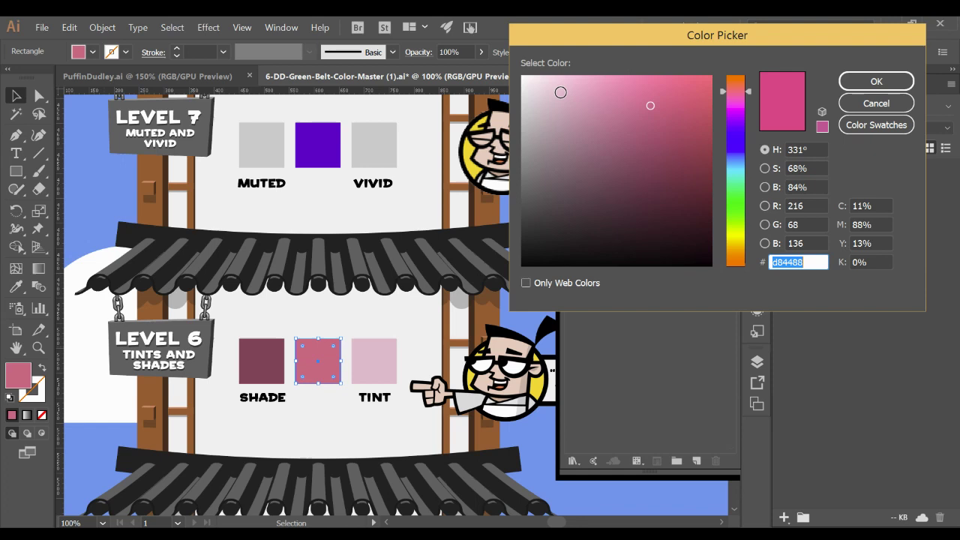
click(862, 103)
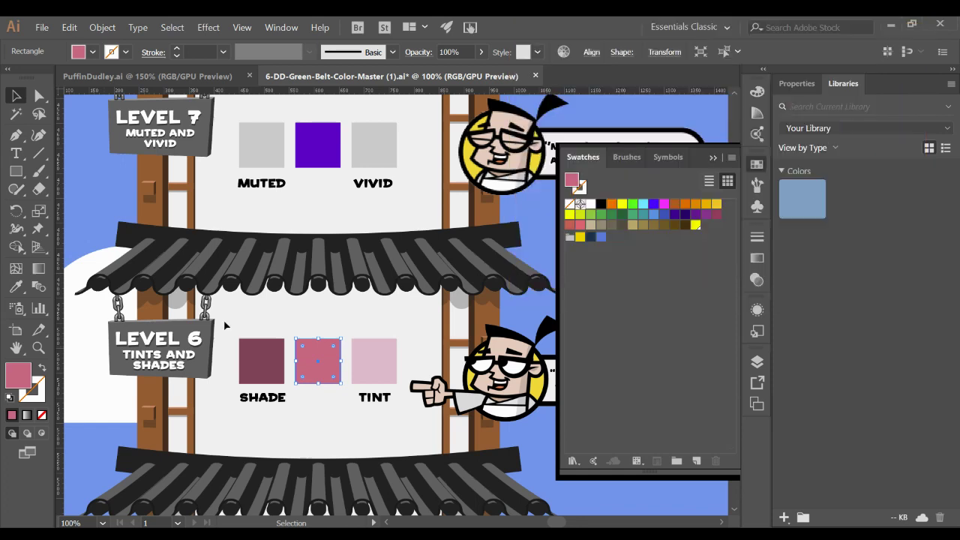
click(257, 199)
drag(303, 191, 314, 406)
Step: Eyedrop the middle square's purple onto the Level 7 VIVID square
click(327, 362)
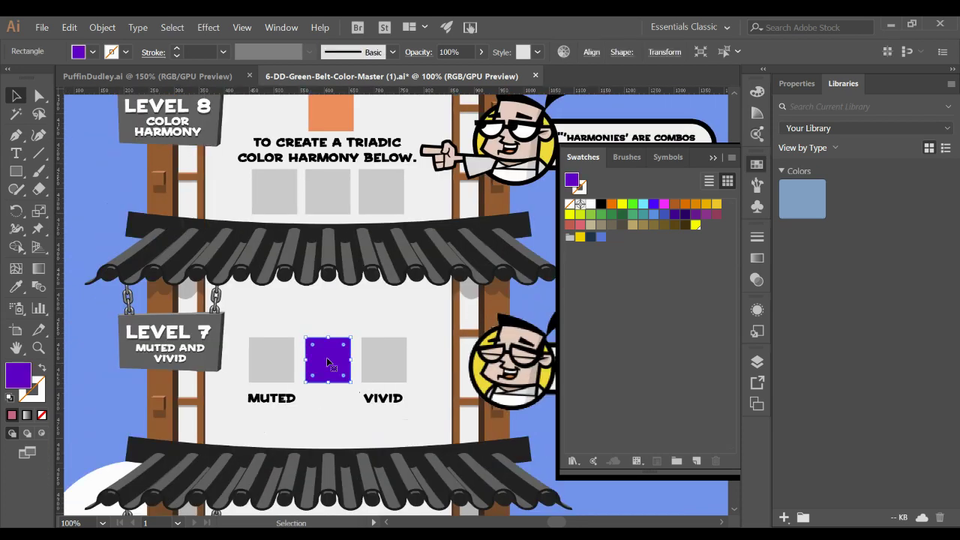
click(394, 361)
key(i)
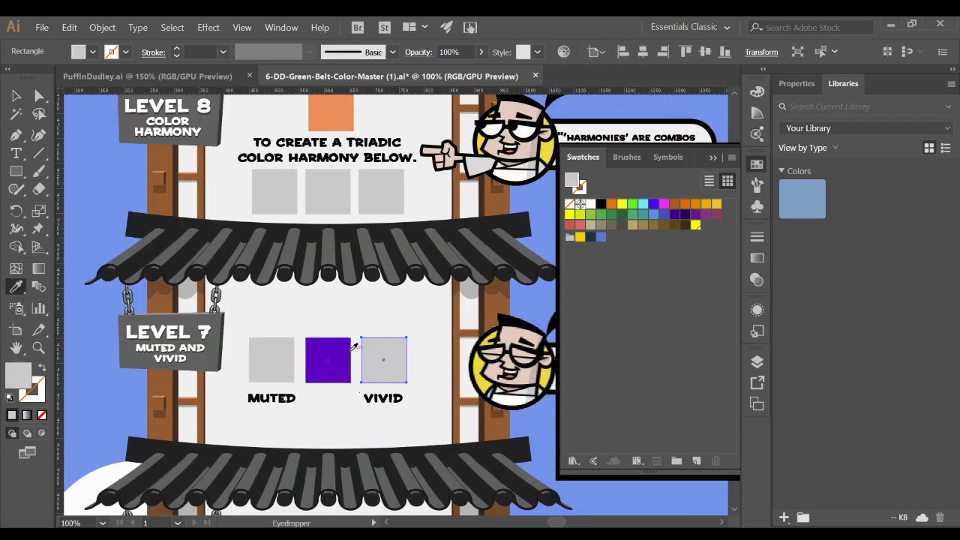
click(346, 350)
key(v)
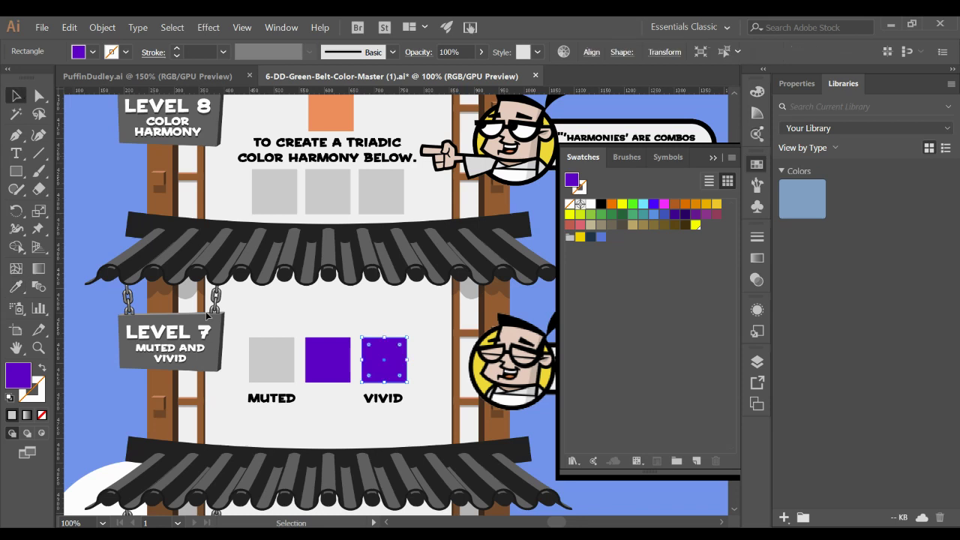
click(247, 356)
Step: Eyedrop the same purple onto the MUTED square, then reselect the VIVID square
click(263, 354)
key(i)
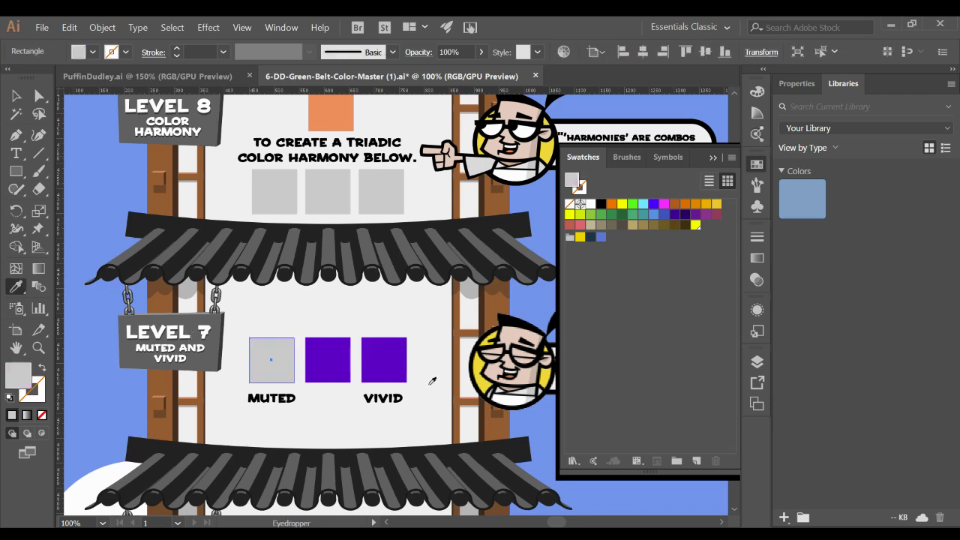
click(323, 345)
click(17, 96)
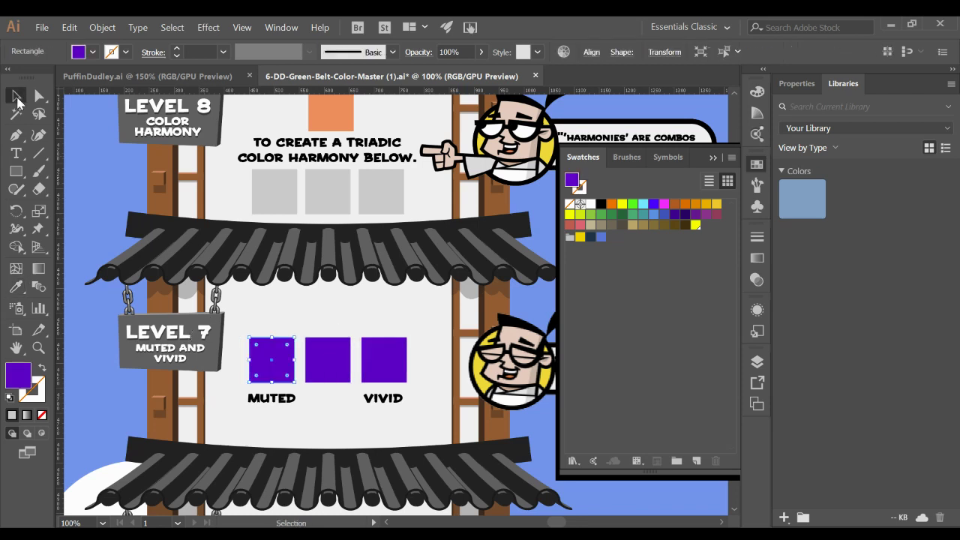
click(431, 347)
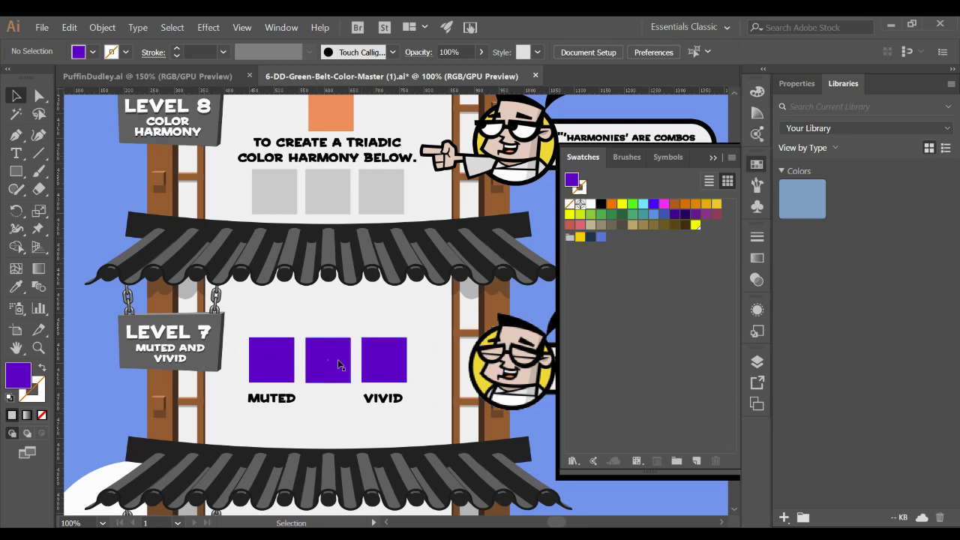
click(389, 375)
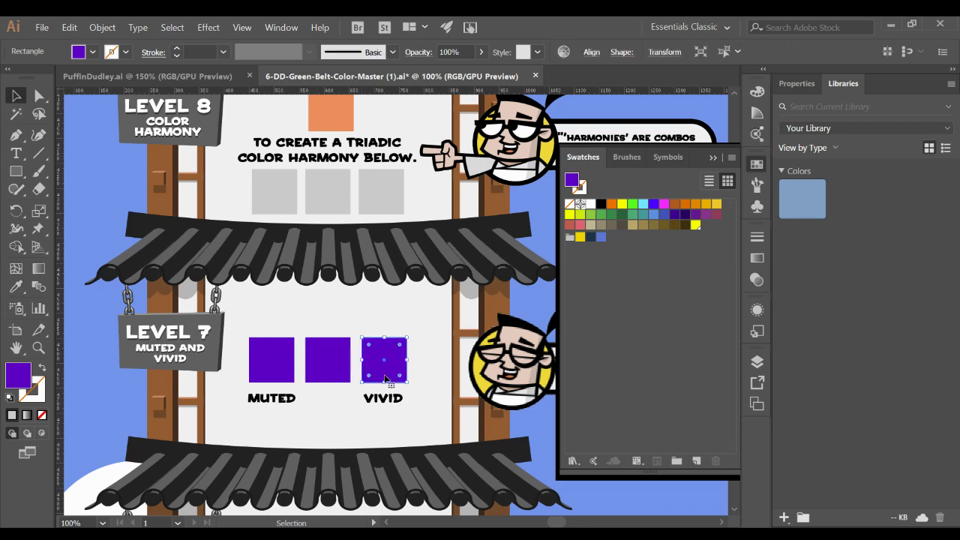
Step: Push the VIVID square's saturation to 100%, giving blue-purple 0500c4
double_click(19, 375)
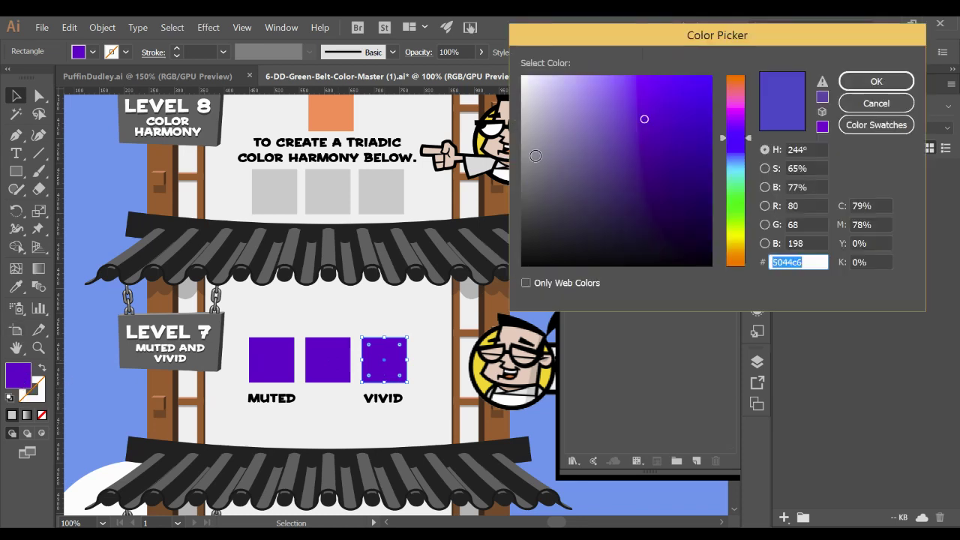
drag(646, 120, 740, 122)
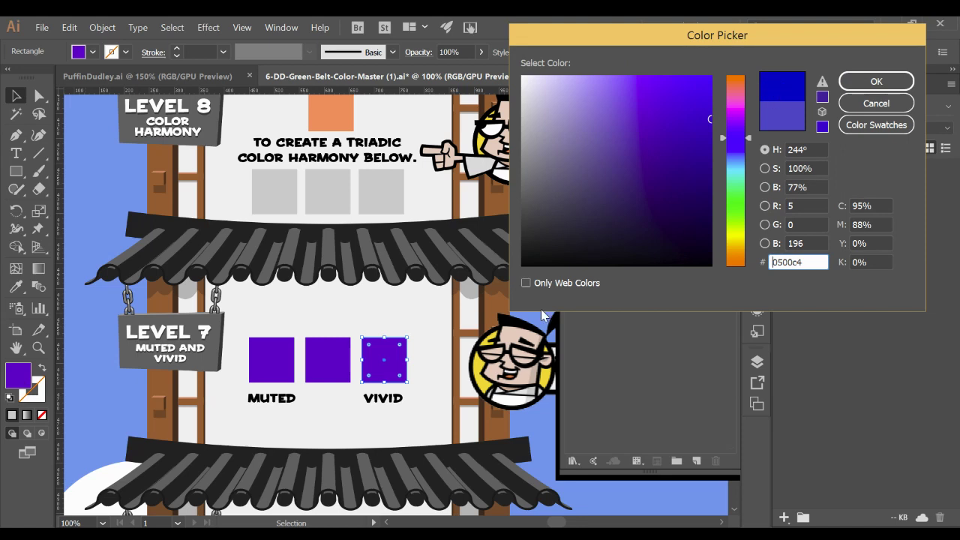
click(876, 81)
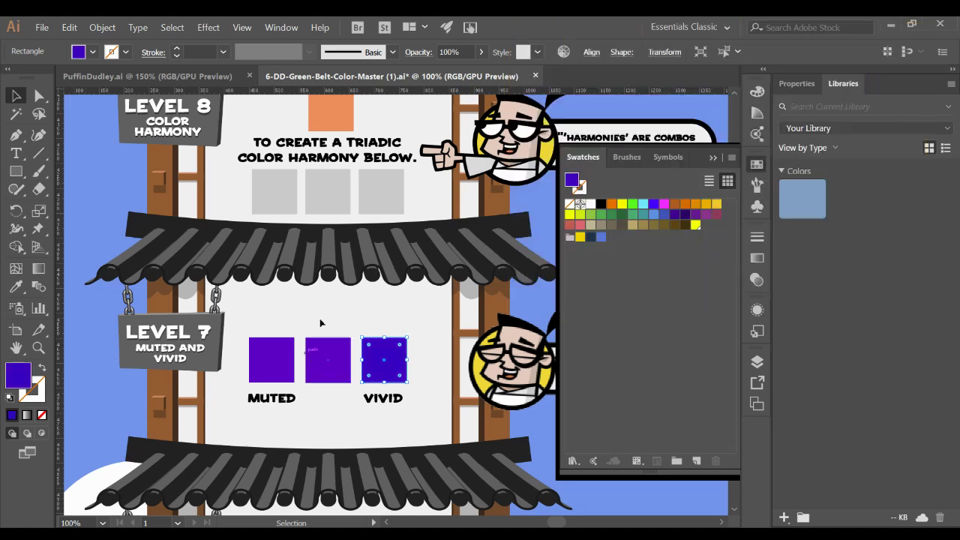
click(412, 368)
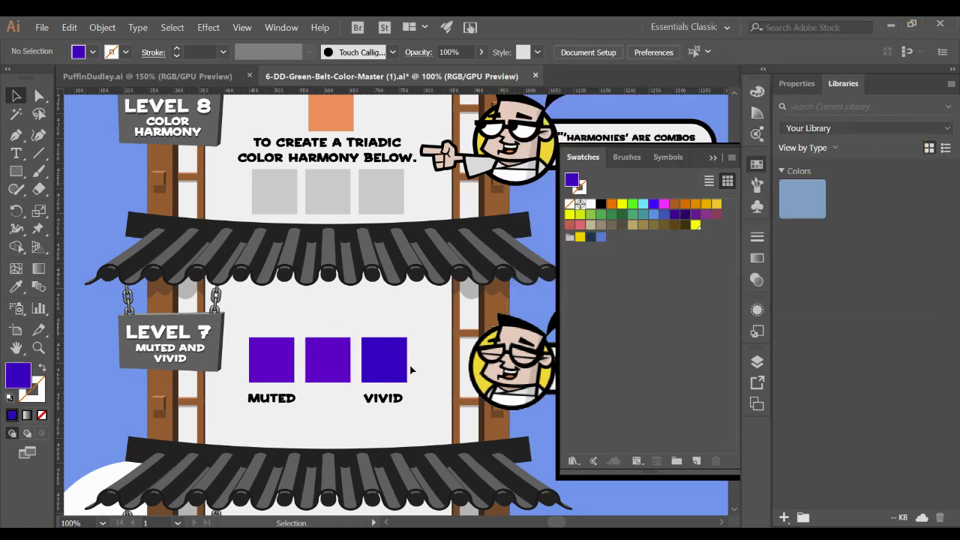
Step: Lower the MUTED square's saturation in the Color Picker to a soft lavender, 918fc1
click(287, 379)
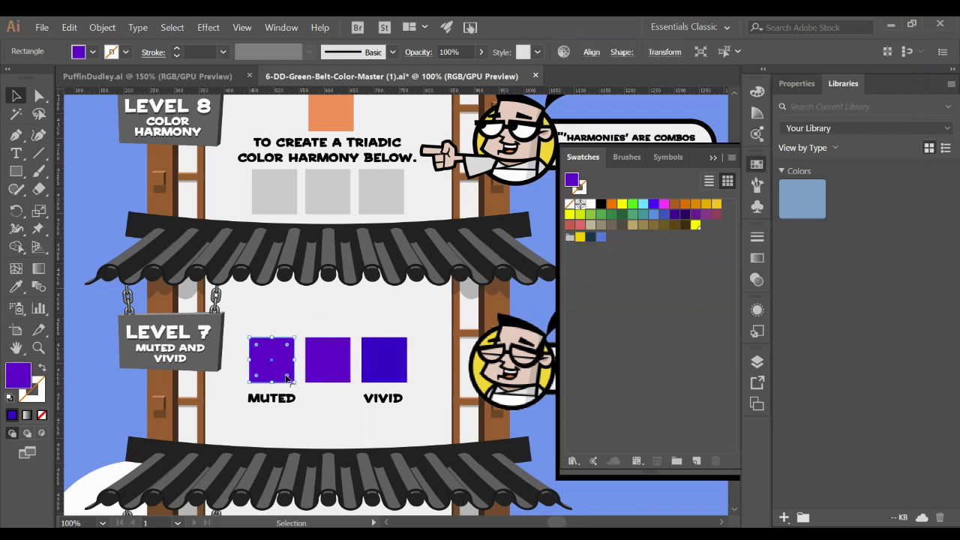
double_click(21, 383)
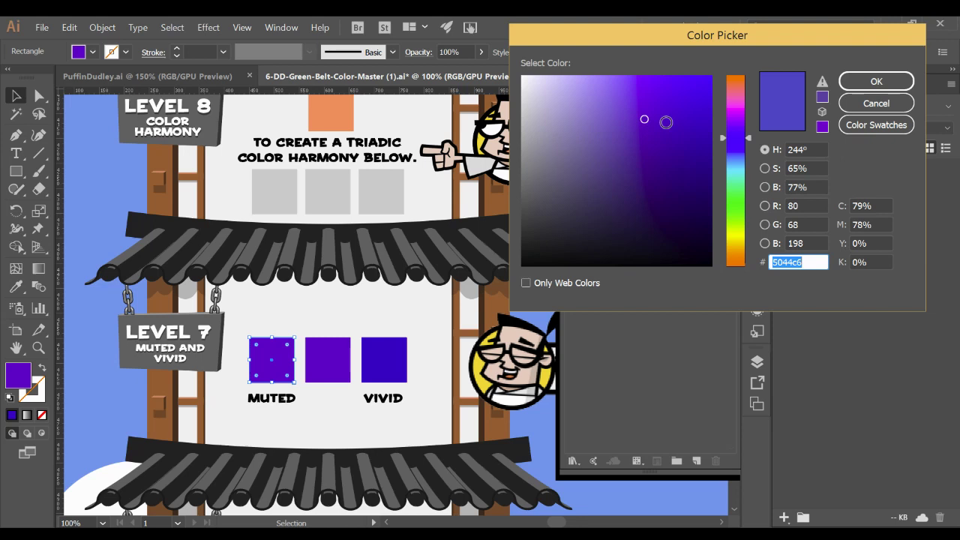
mouse_move(642, 121)
mouse_down()
mouse_move(517, 117)
mouse_move(570, 121)
mouse_up()
click(874, 81)
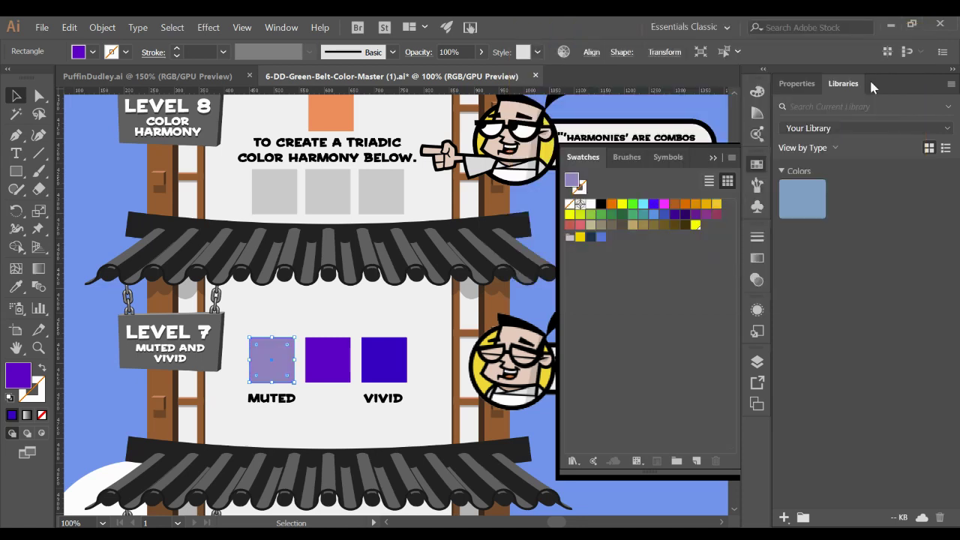
click(389, 304)
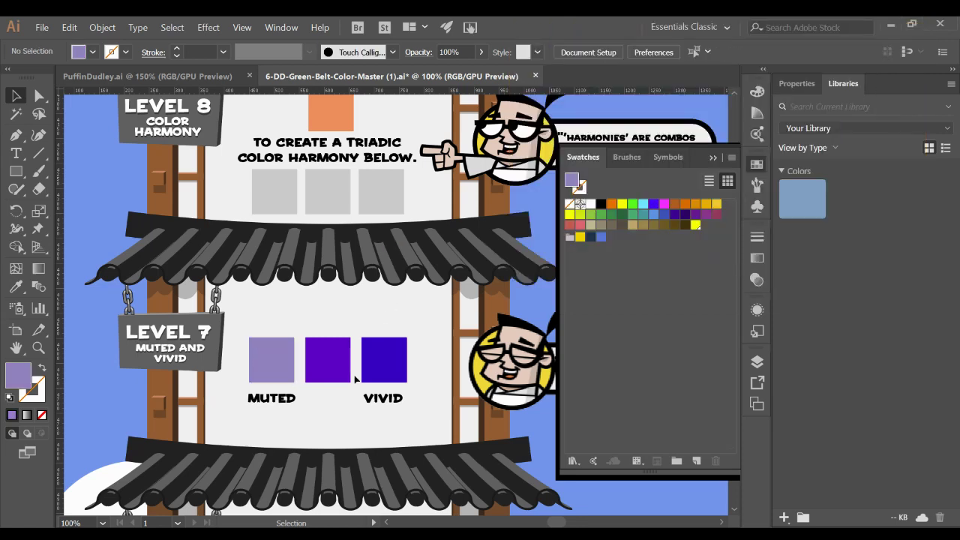
Step: Review Levels 6 and 7, confirm the lavender 918fc1 fill, then scroll up to Level 8
scroll(362, 395, down, 5)
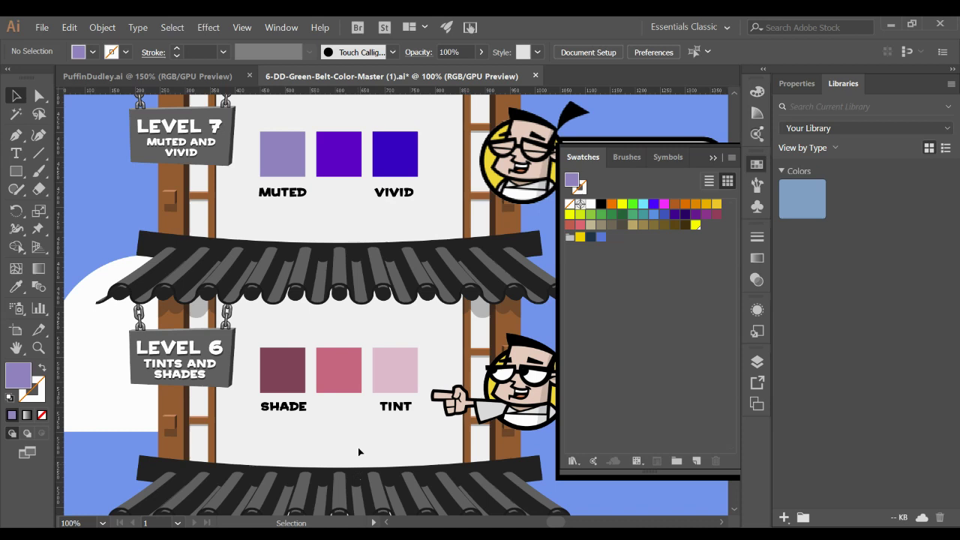
scroll(353, 223, up, 5)
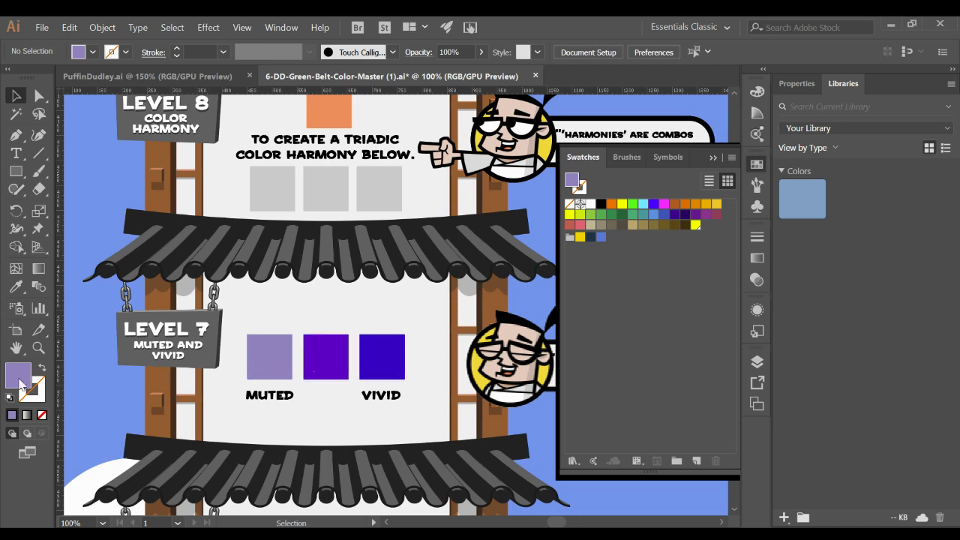
double_click(20, 379)
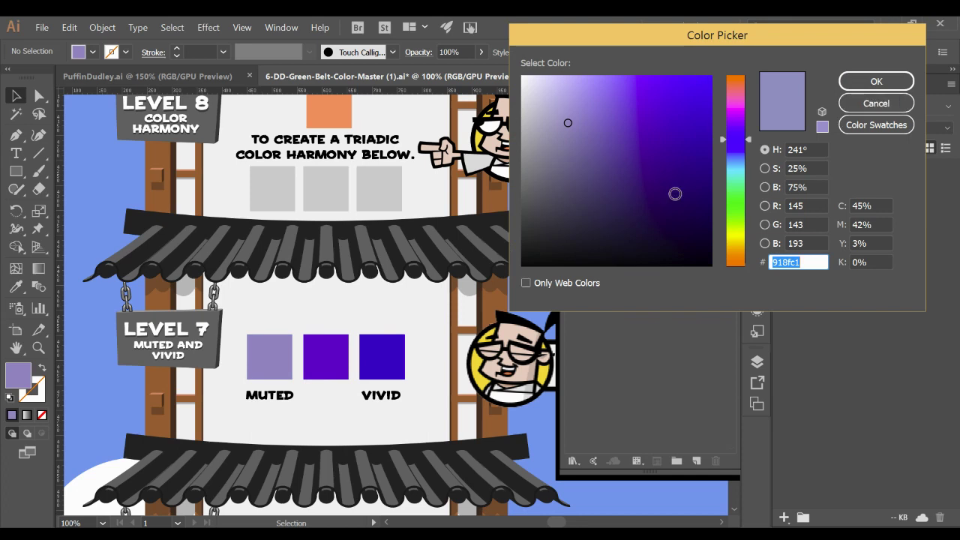
click(873, 78)
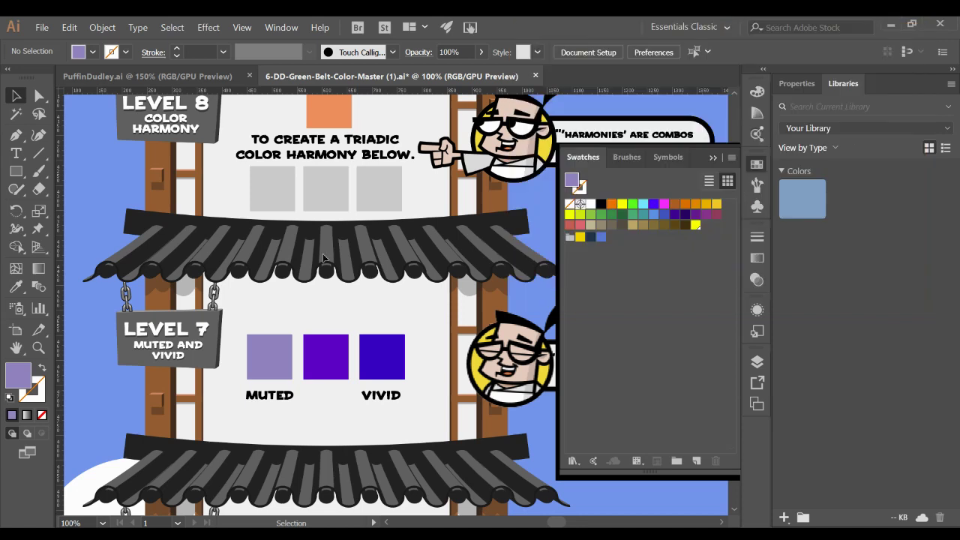
scroll(316, 342, up, 5)
Step: Select the orange Level 8 square, hide the swatches, and open the Color Guide beside it
click(312, 317)
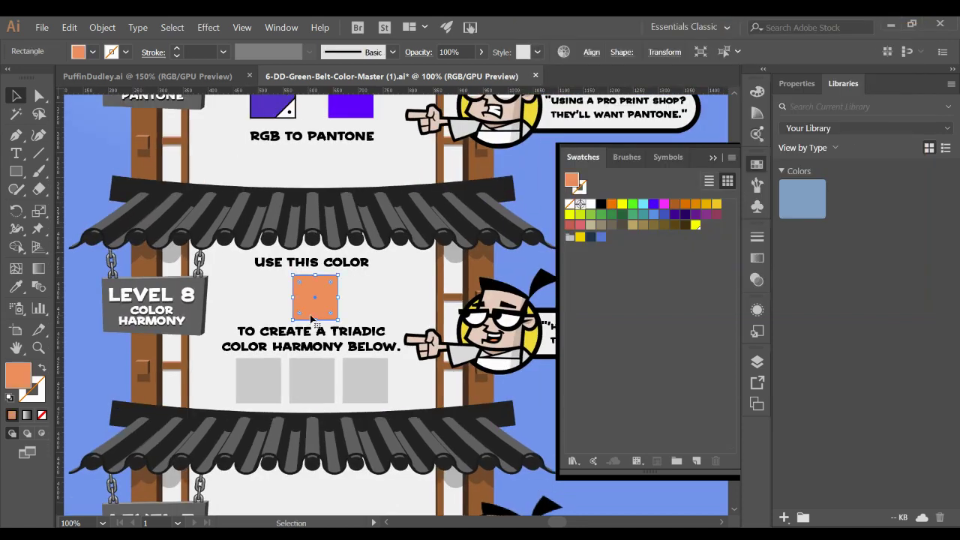
click(210, 375)
scroll(270, 391, up, 2)
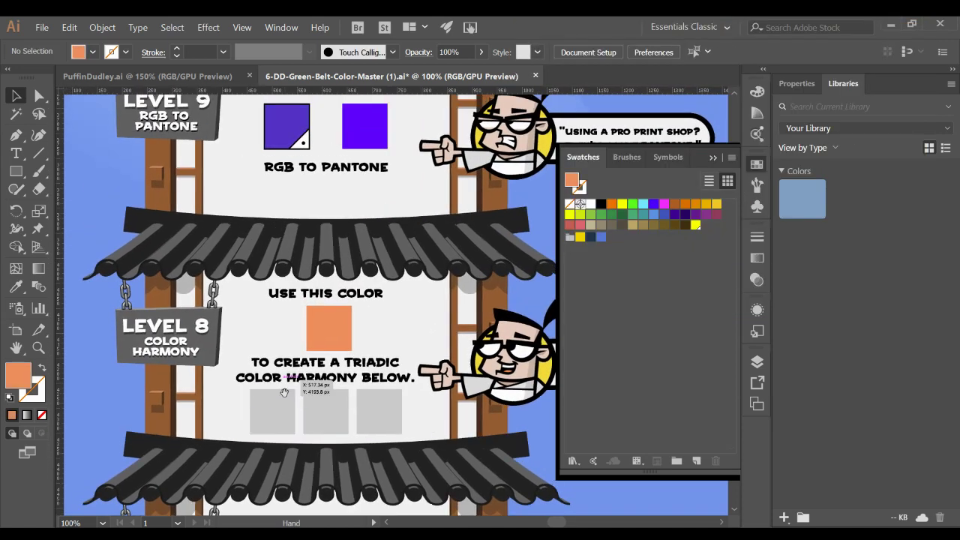
click(712, 157)
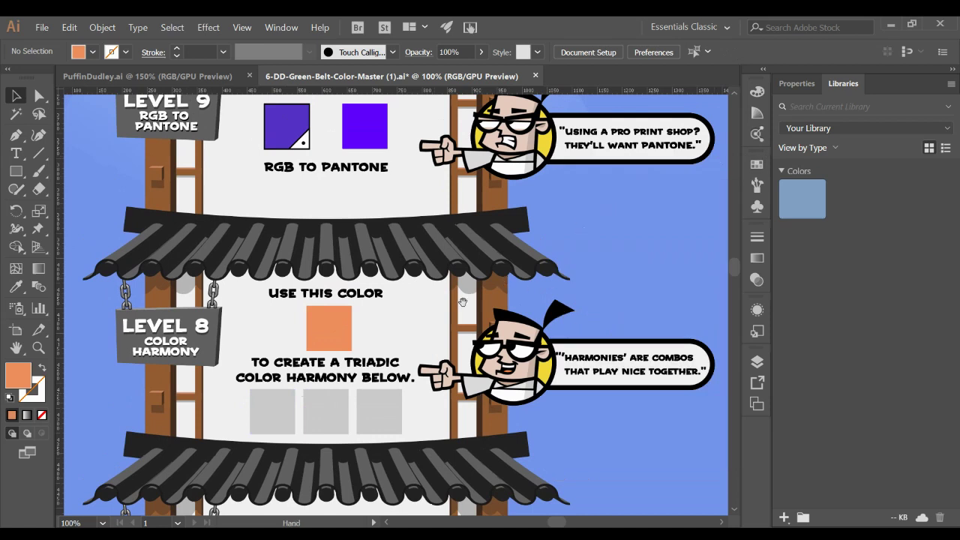
mouse_move(394, 354)
mouse_down()
mouse_move(438, 338)
mouse_move(423, 357)
mouse_move(369, 359)
mouse_move(397, 379)
mouse_move(384, 372)
mouse_move(390, 368)
mouse_up()
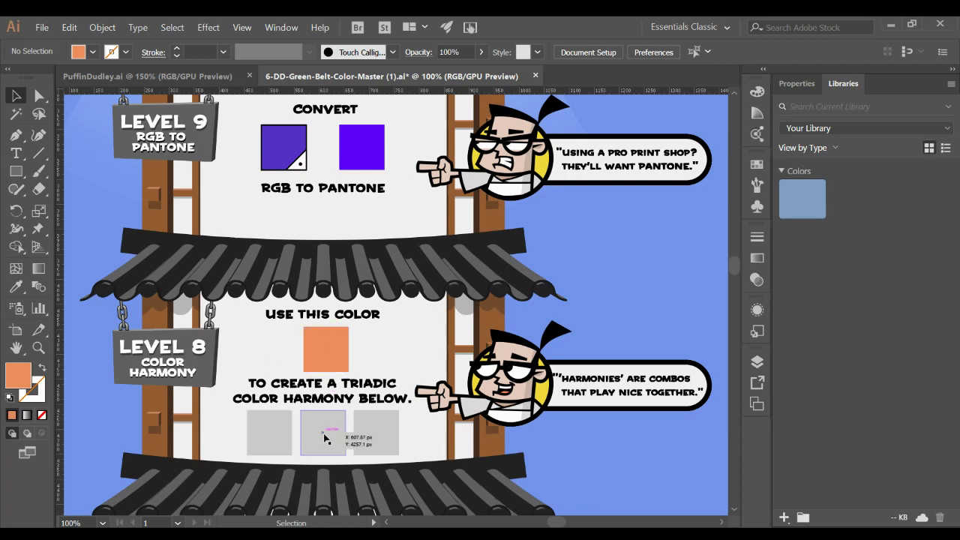
click(328, 349)
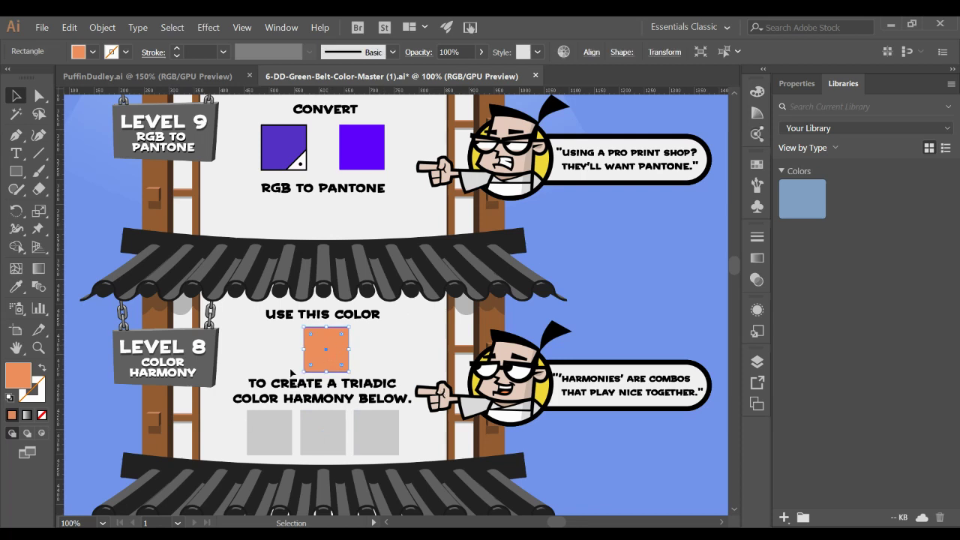
click(758, 165)
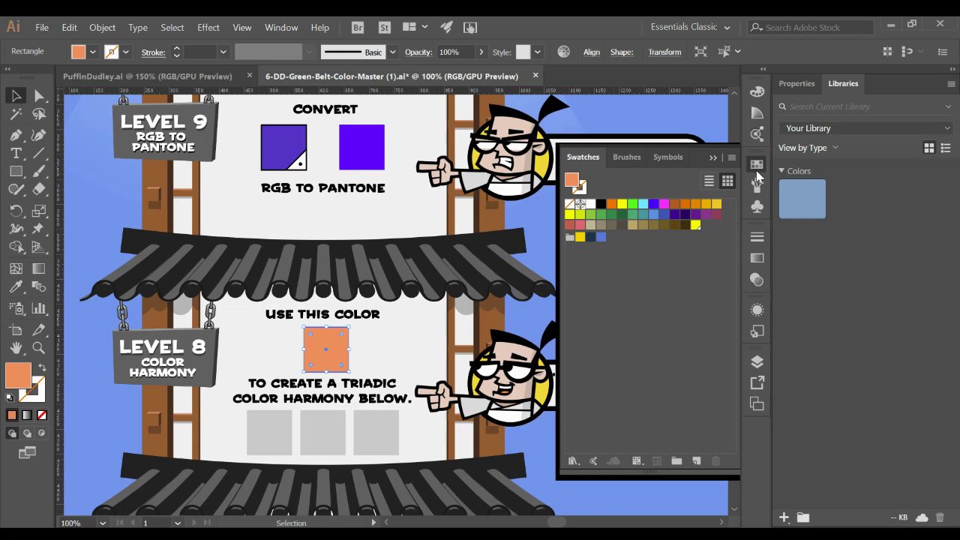
click(757, 113)
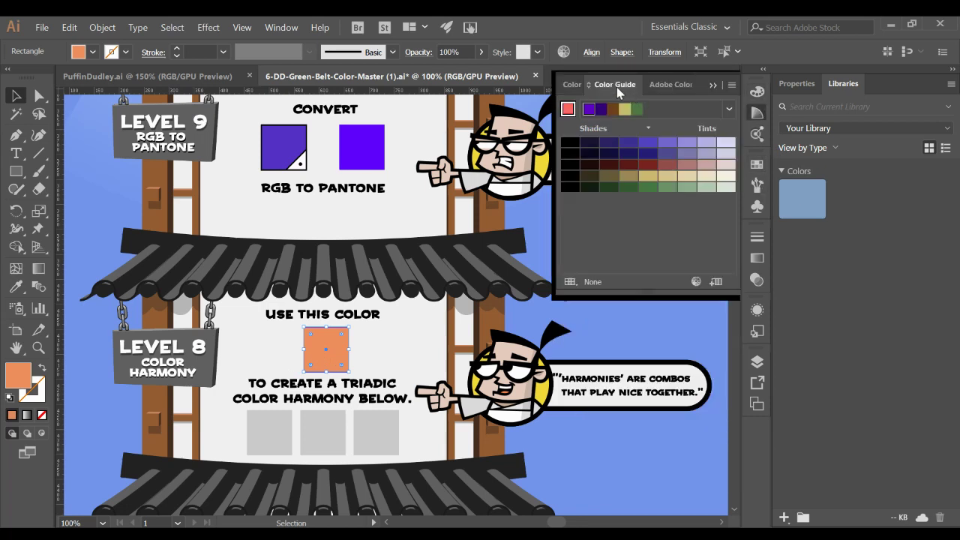
Step: Check the harmony rules list and set the orange as the Color Guide's base colour
click(729, 109)
click(731, 110)
click(730, 110)
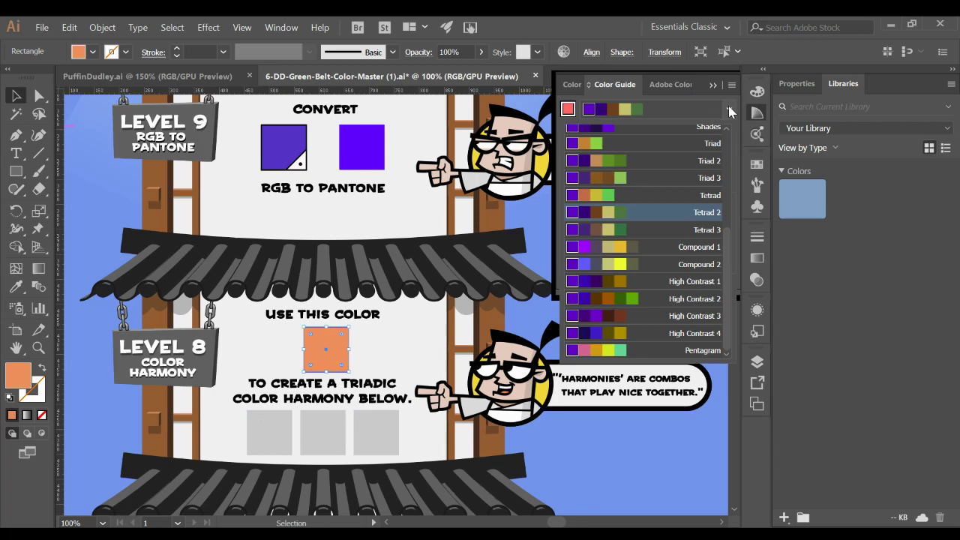
click(372, 338)
click(366, 351)
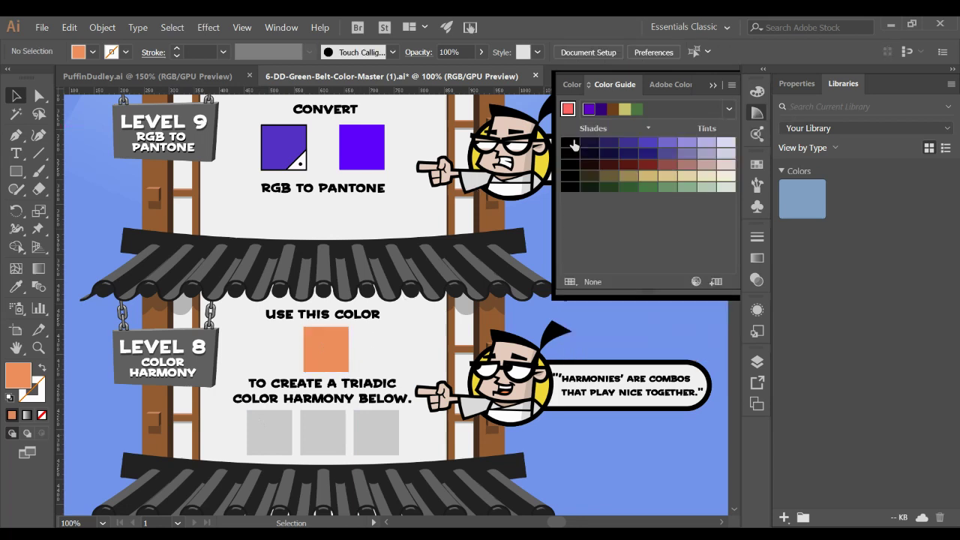
click(567, 110)
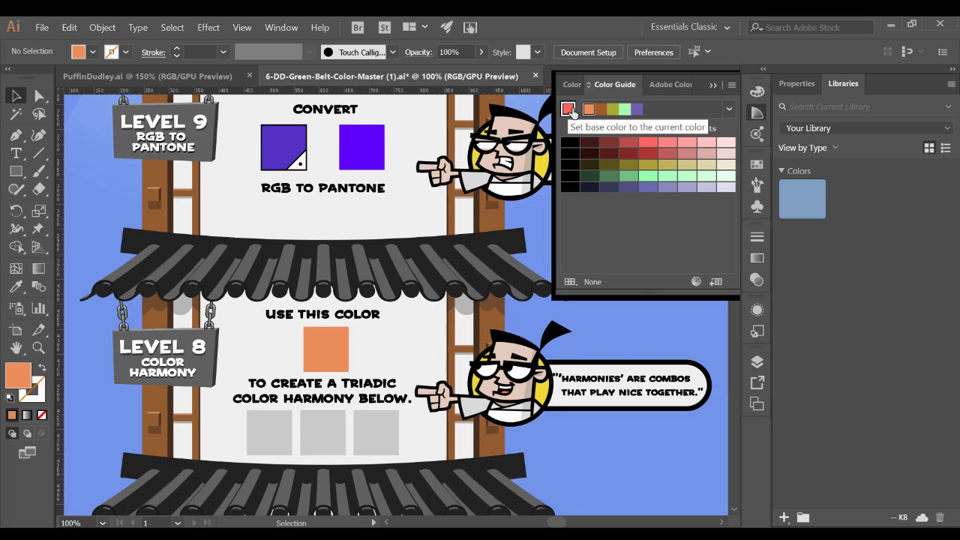
click(324, 341)
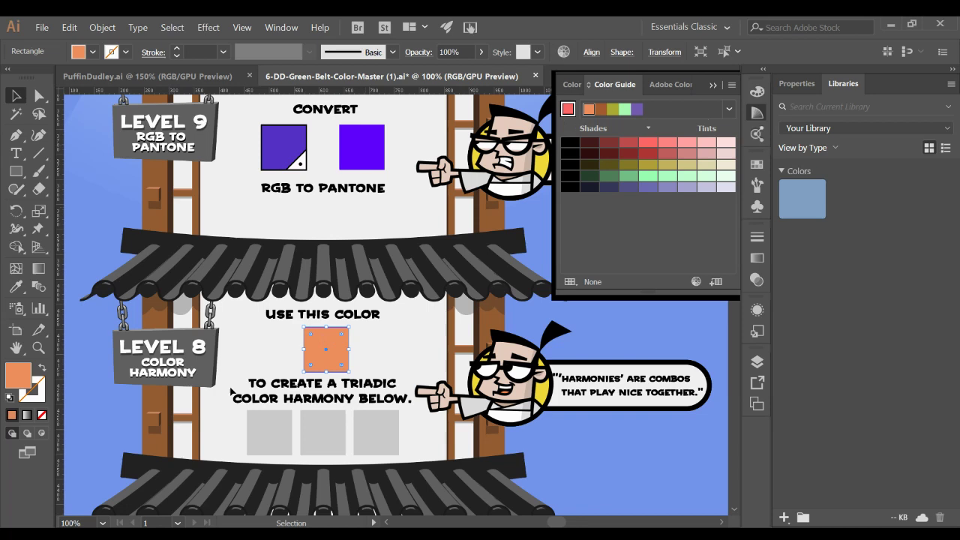
Step: Exit isolation mode, reselect the orange Use This Color square, and list its harmony rules
double_click(318, 350)
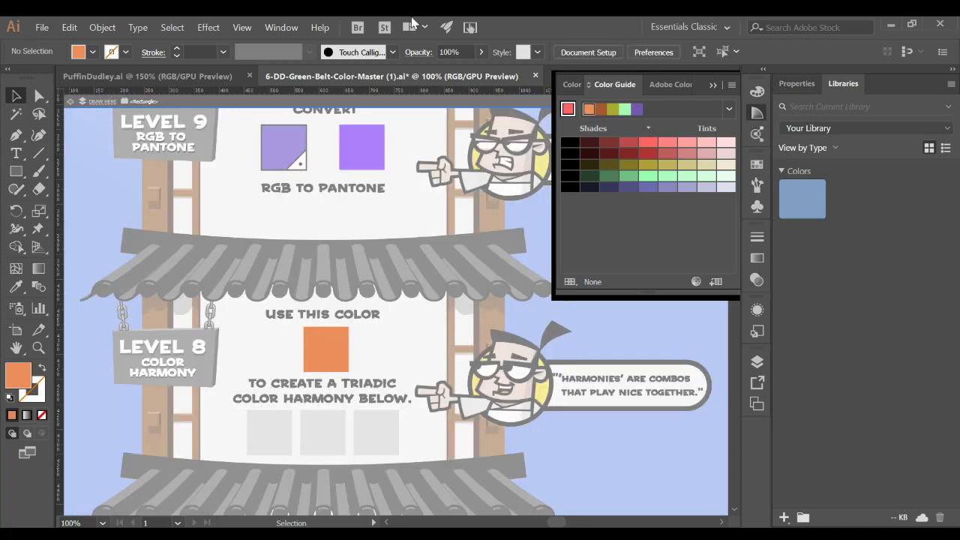
click(104, 126)
click(72, 104)
click(71, 104)
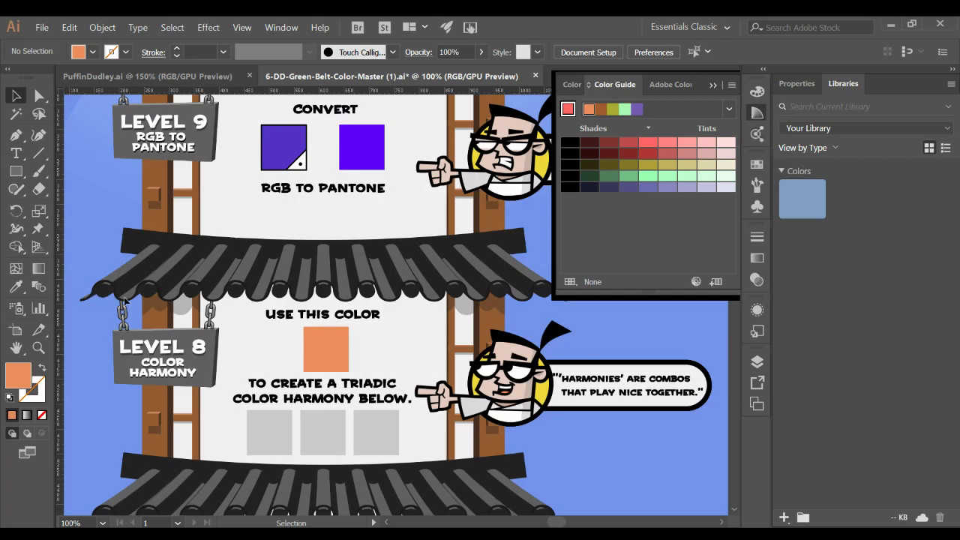
click(335, 353)
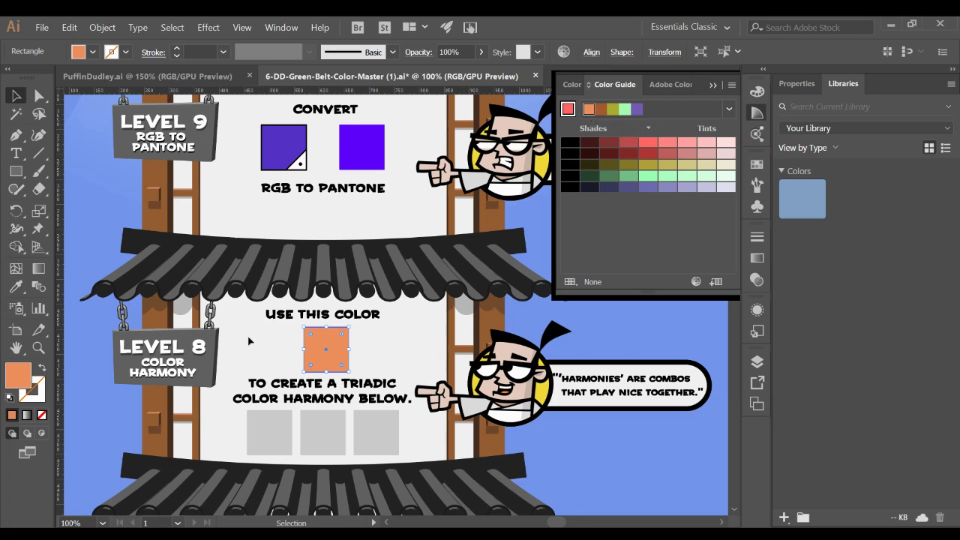
click(729, 109)
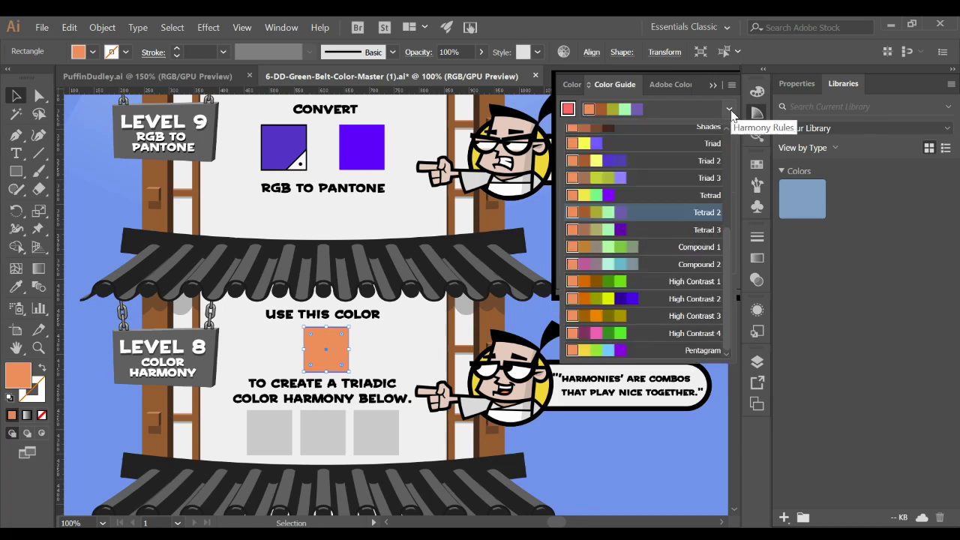
Step: Apply the Triad harmony rule and save its orange, yellow and purple colors as a swatch group
click(711, 150)
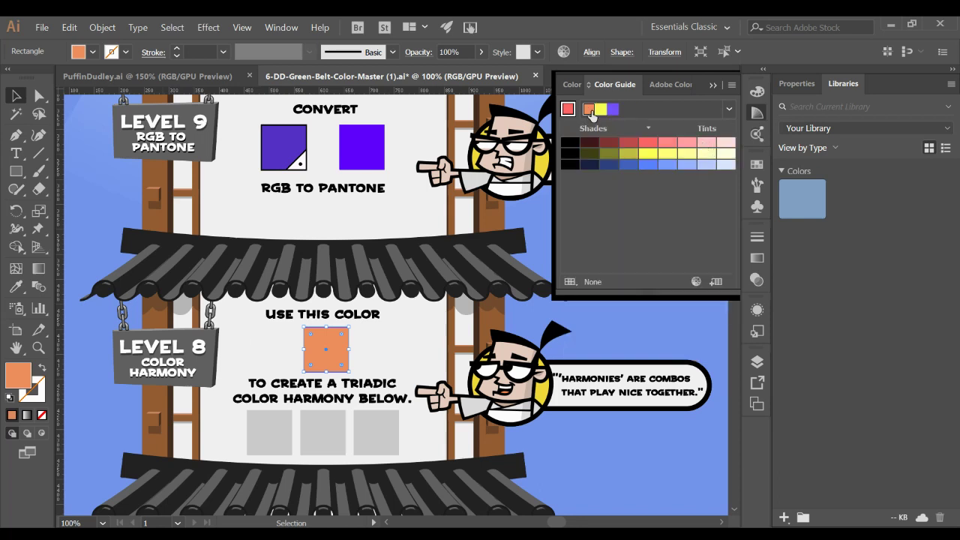
click(715, 283)
click(757, 112)
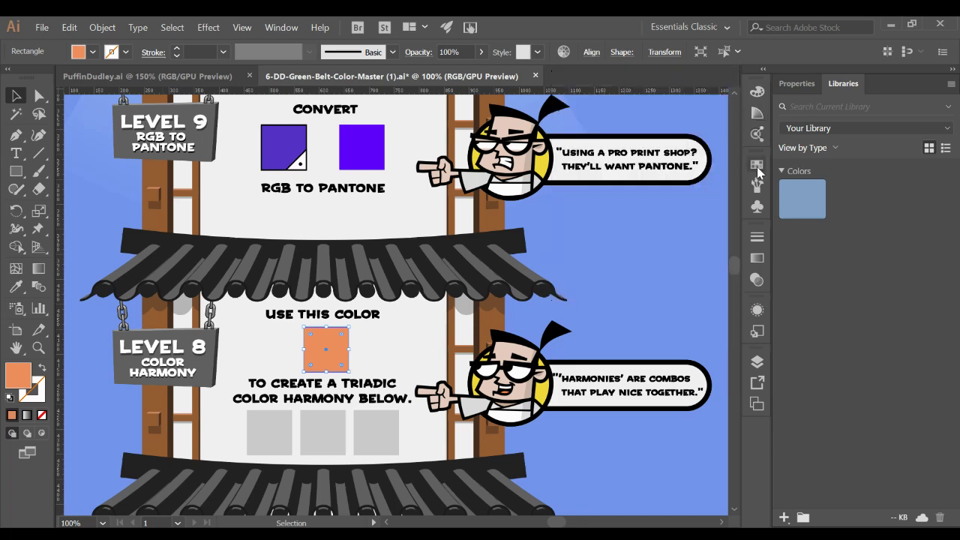
click(757, 167)
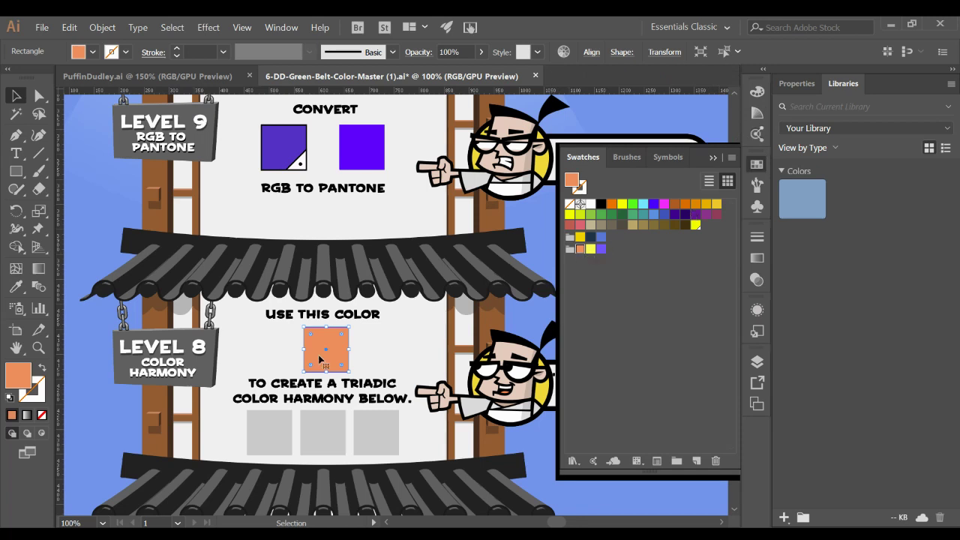
Step: Fill the three grey Level 8 squares with orange, yellow and purple from the triad group
click(266, 429)
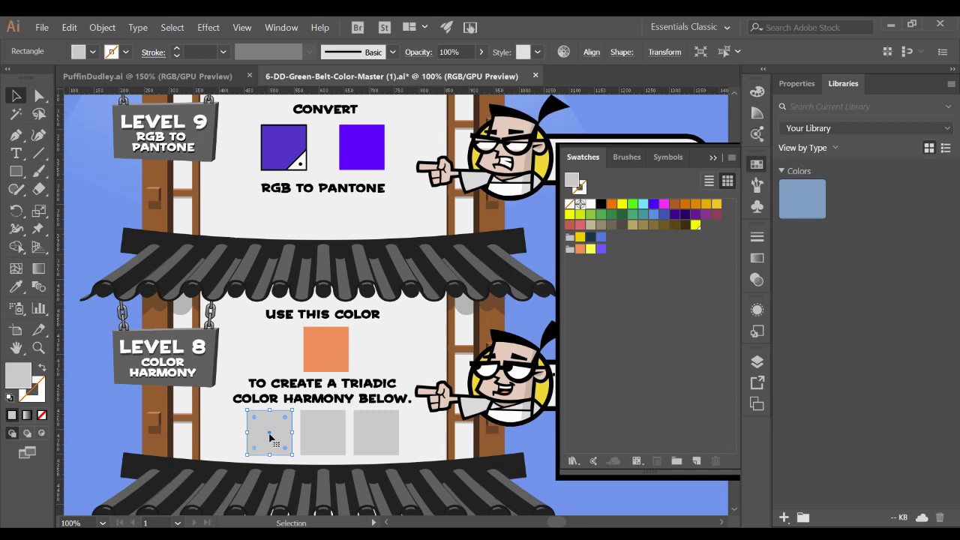
click(580, 249)
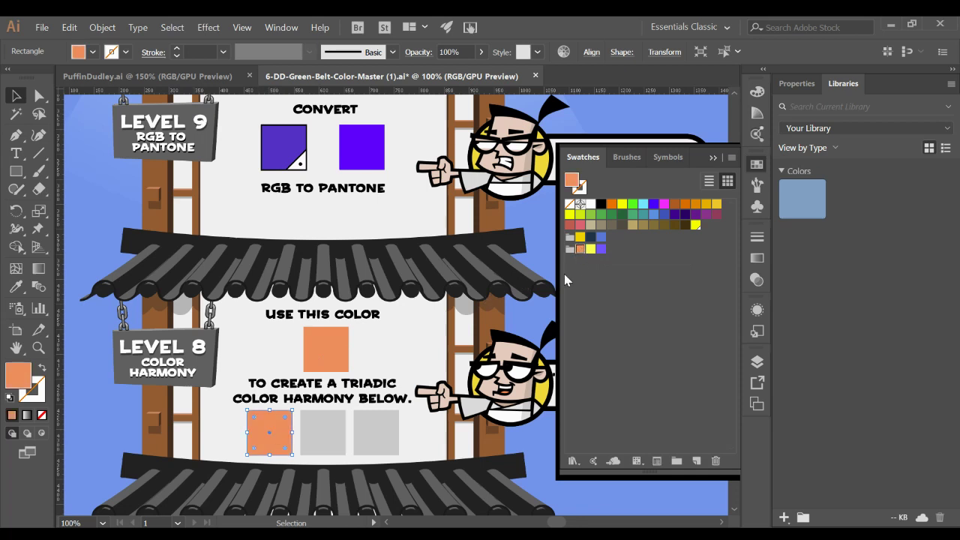
click(326, 432)
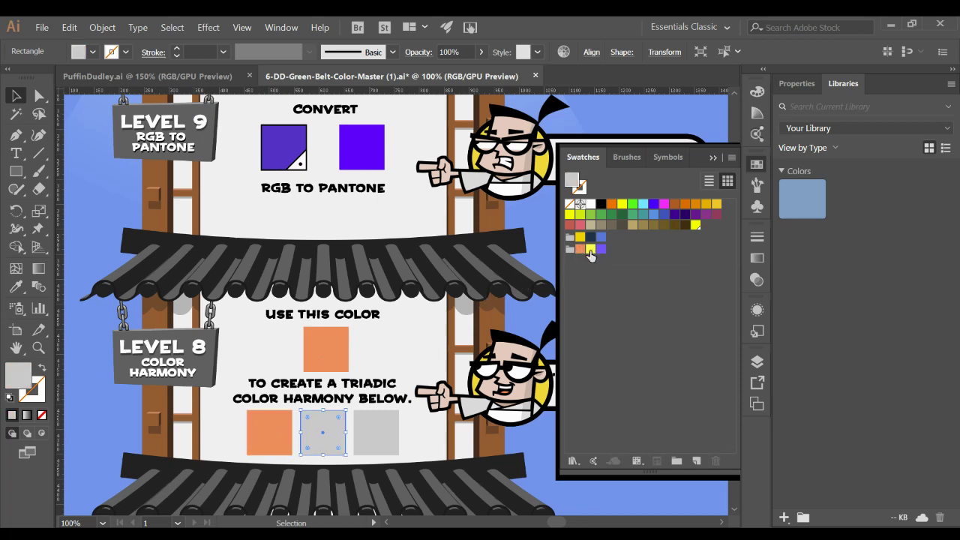
click(590, 249)
click(393, 444)
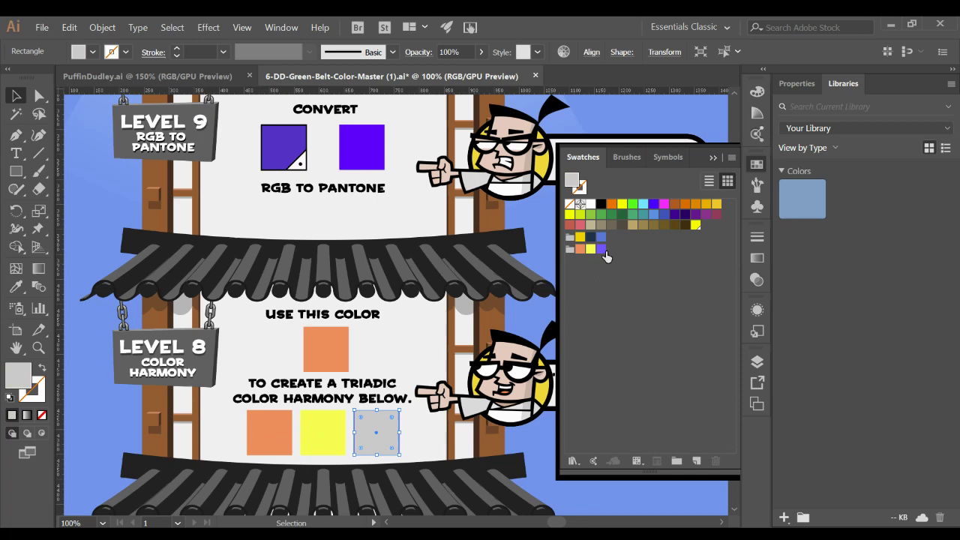
click(601, 249)
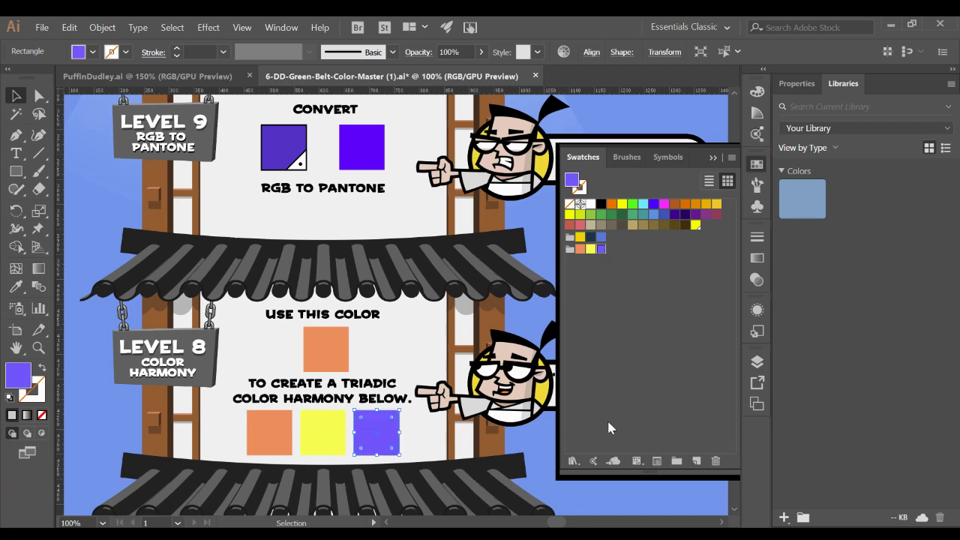
click(305, 342)
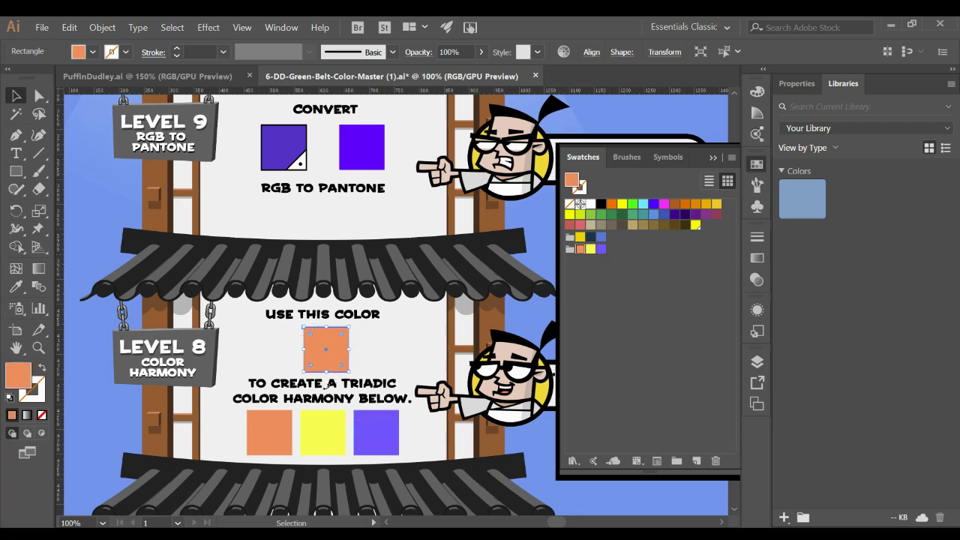
Step: Make orange the Color Guide's base color for harmonies
click(757, 114)
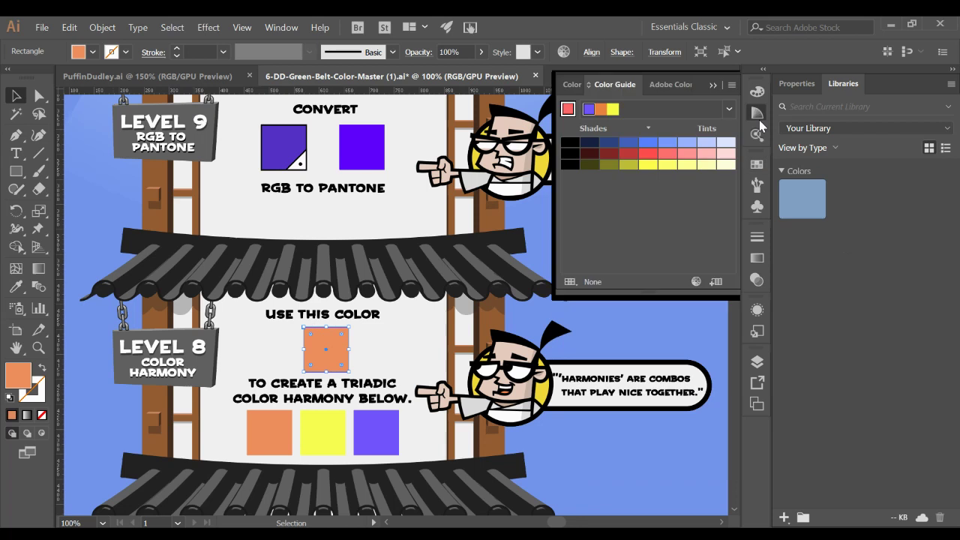
click(728, 109)
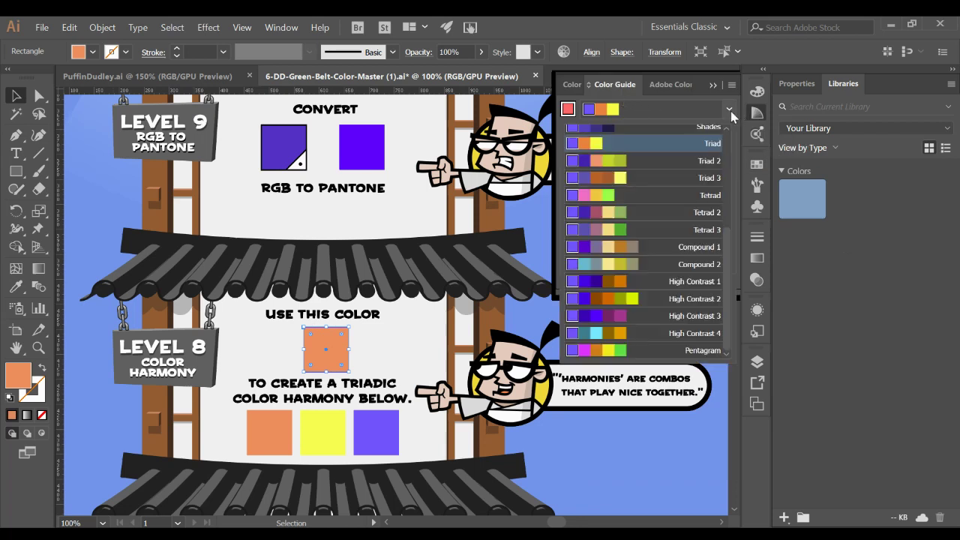
click(568, 110)
click(568, 110)
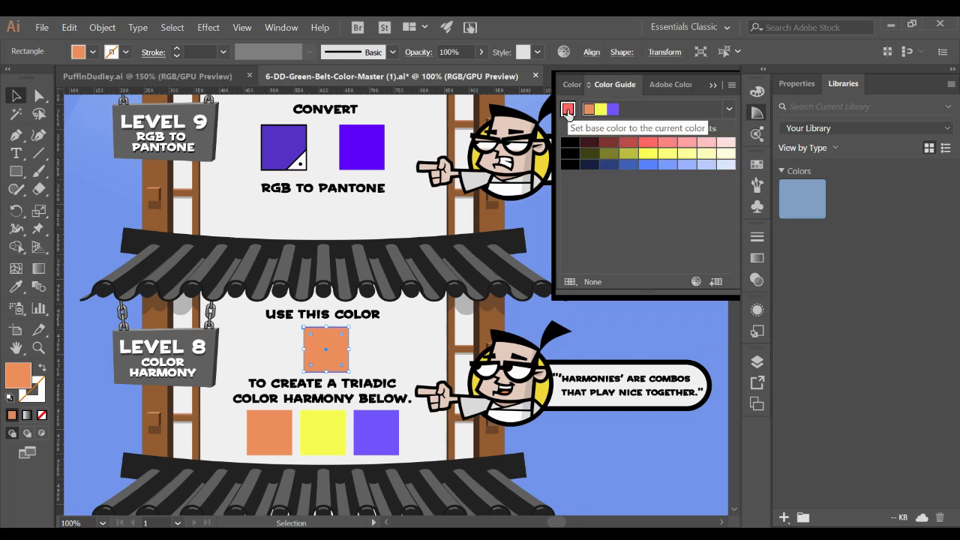
Step: Save a Split Complementary harmony group to Swatches and scroll up to the Level 10 Grayscale scene
click(729, 110)
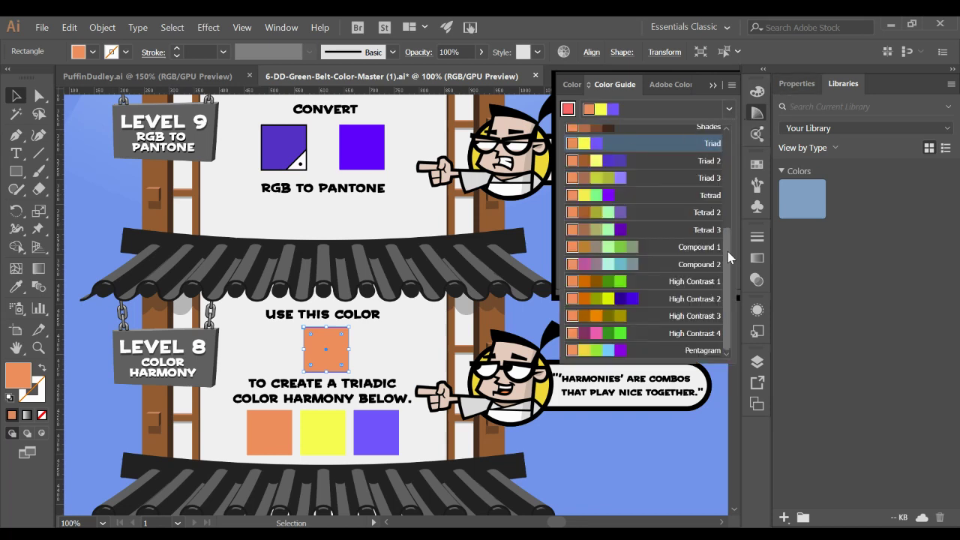
drag(727, 251, 733, 159)
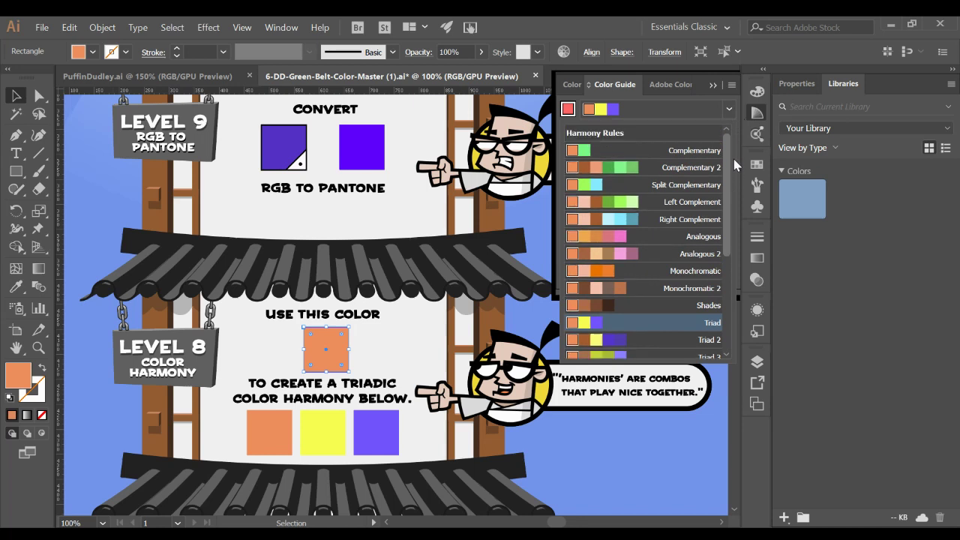
click(607, 183)
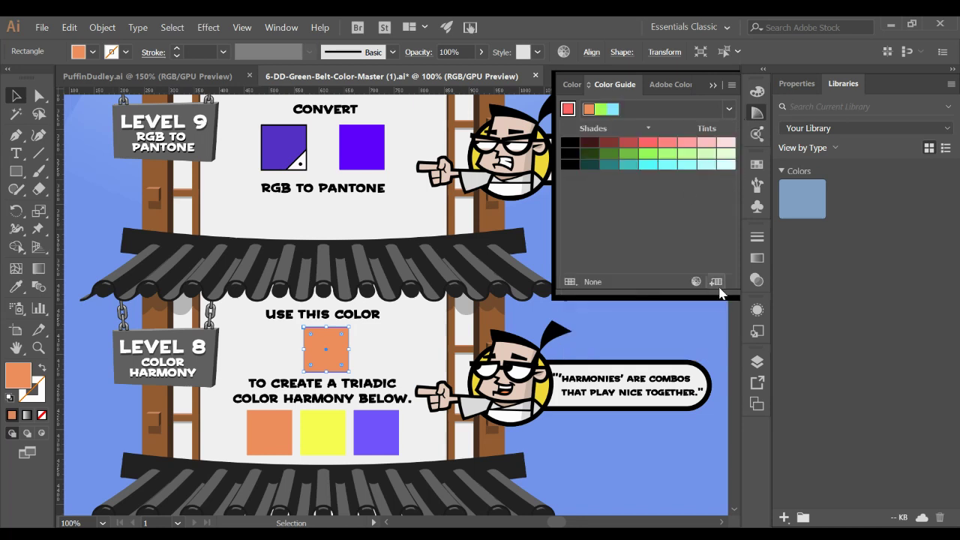
click(757, 165)
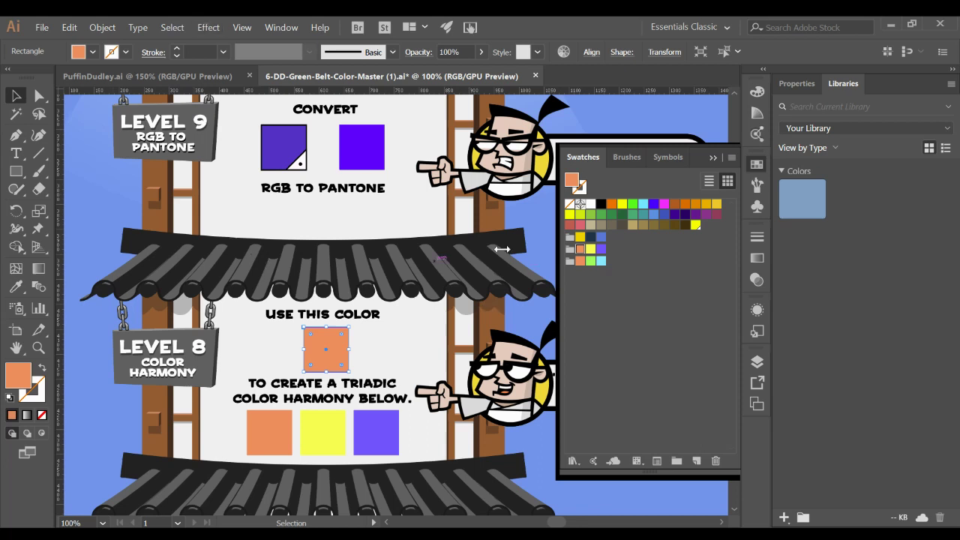
scroll(504, 255, up, 2)
scroll(504, 255, up, 10)
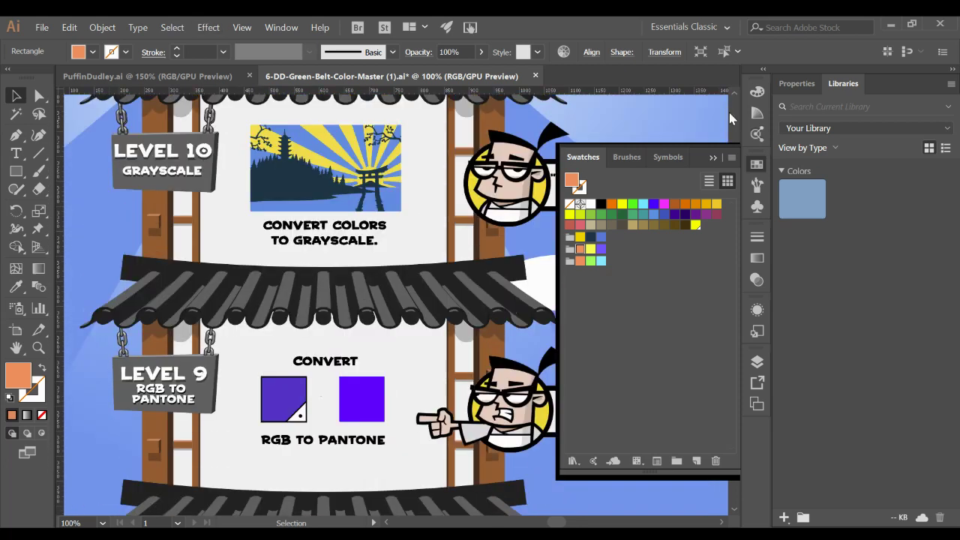
Step: Select the purple Level 9 square and view its fill in the Color Picker, cancelling without changes
click(723, 150)
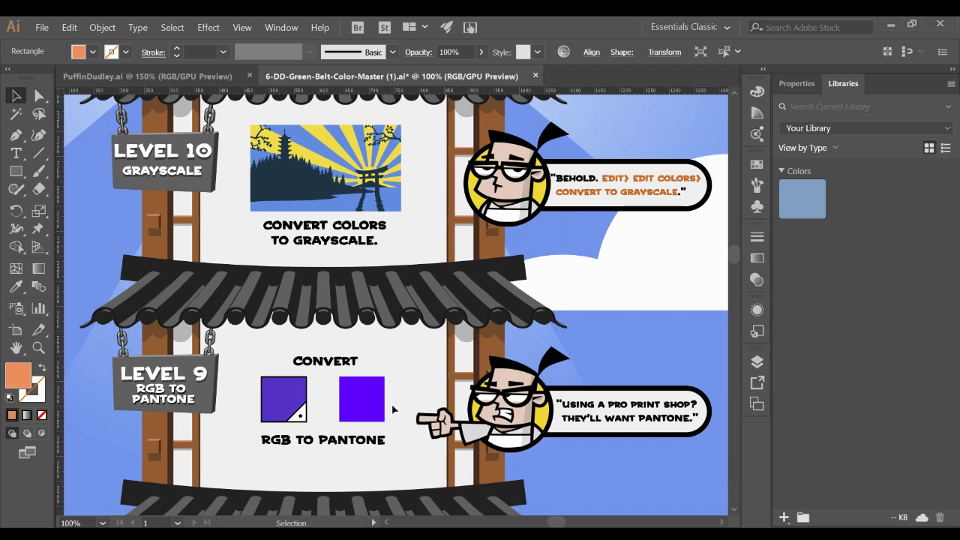
click(369, 399)
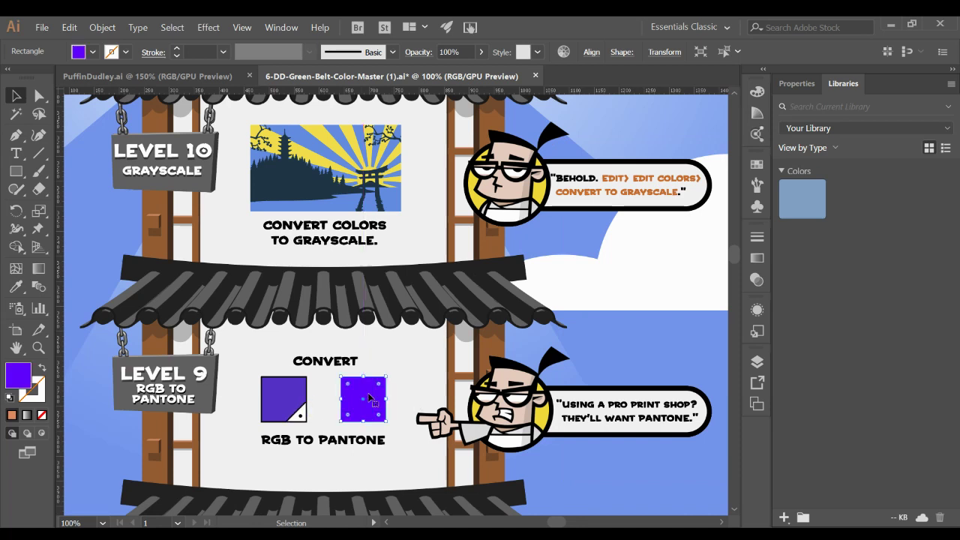
drag(361, 398, 360, 397)
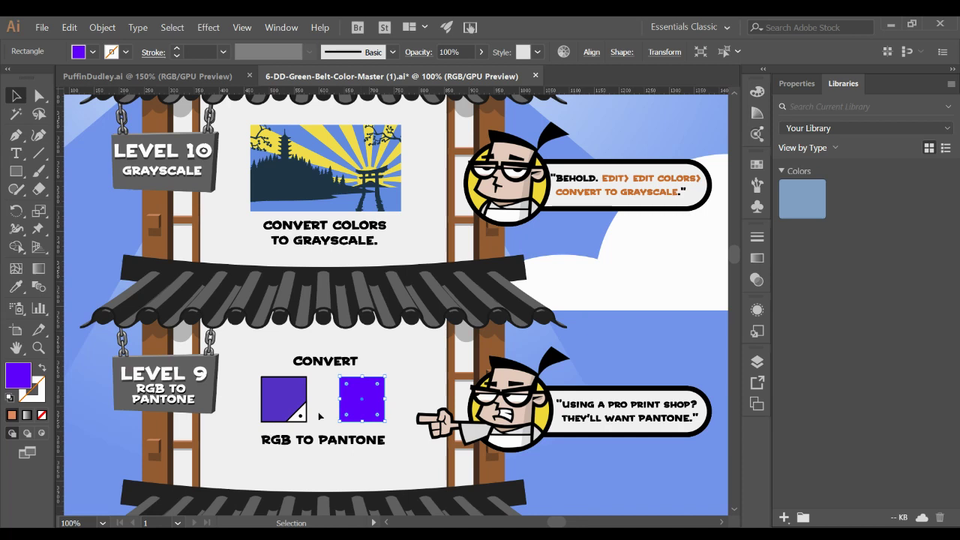
click(379, 427)
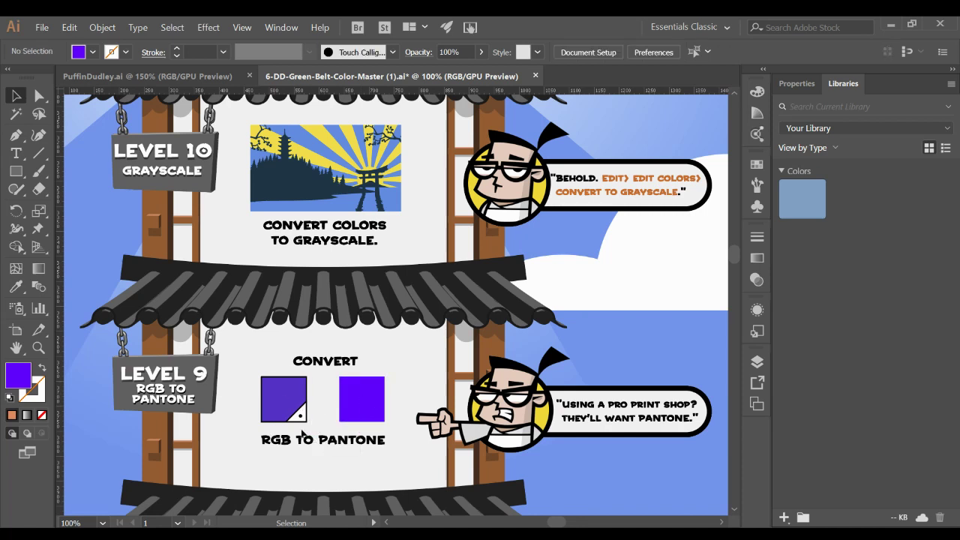
click(360, 421)
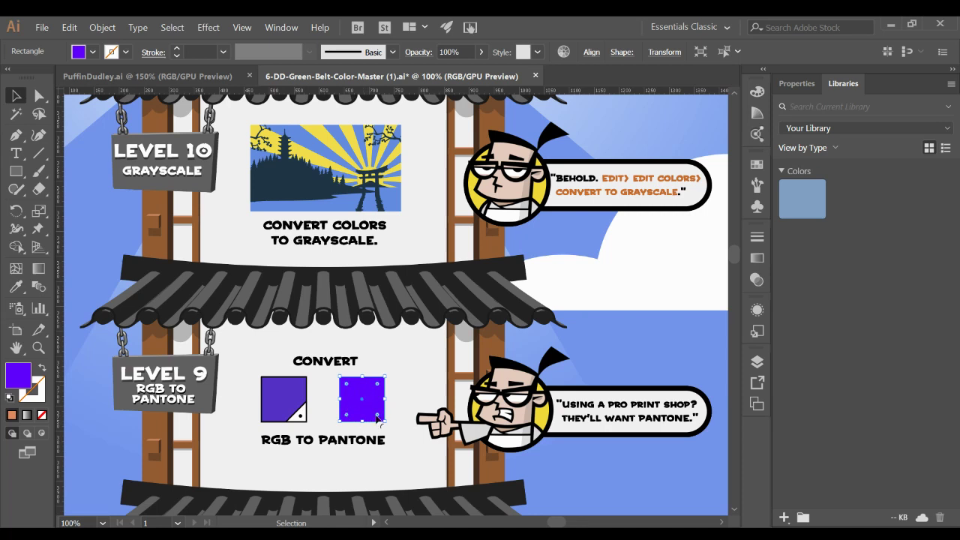
double_click(16, 378)
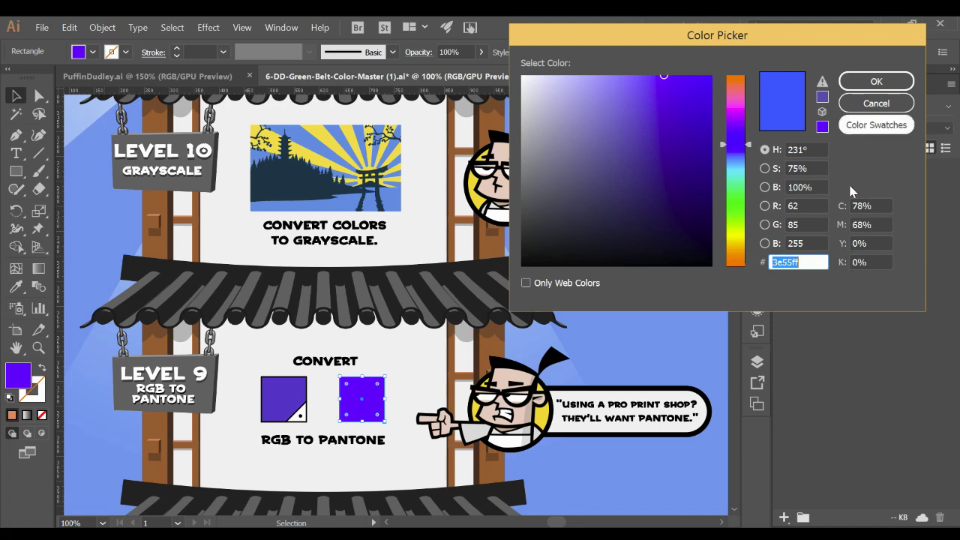
click(862, 105)
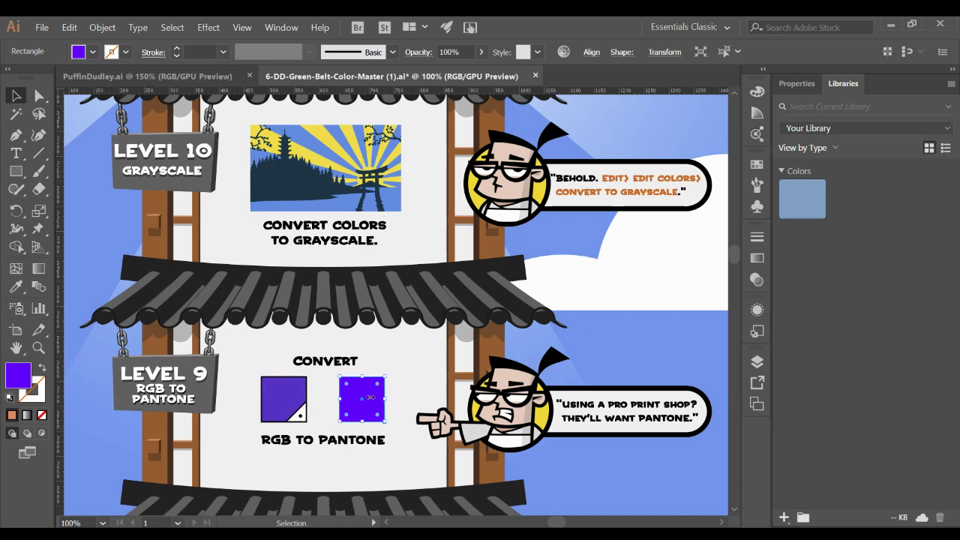
Step: Open the Swatches panel, cancel the Open Swatch Library file browser and close the library menus
click(757, 165)
click(732, 158)
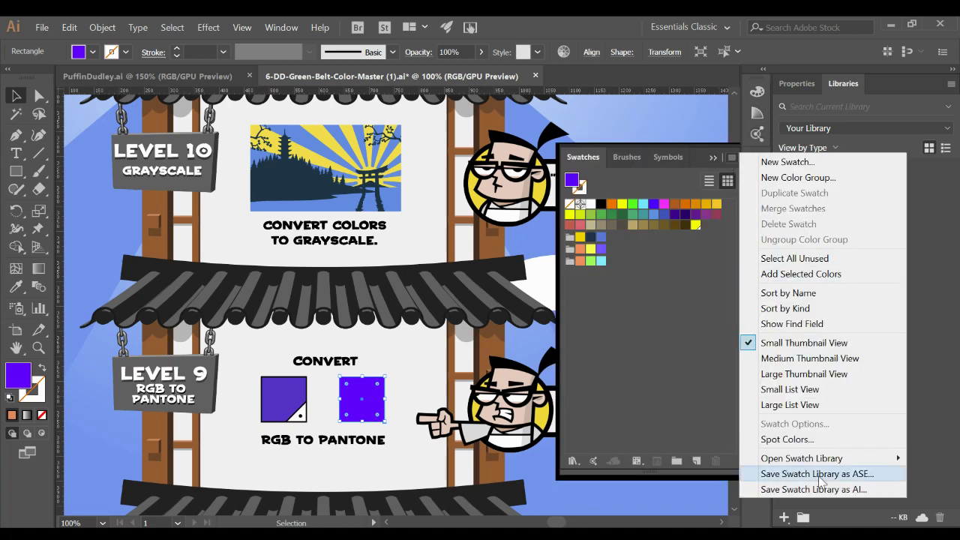
mouse_move(820, 457)
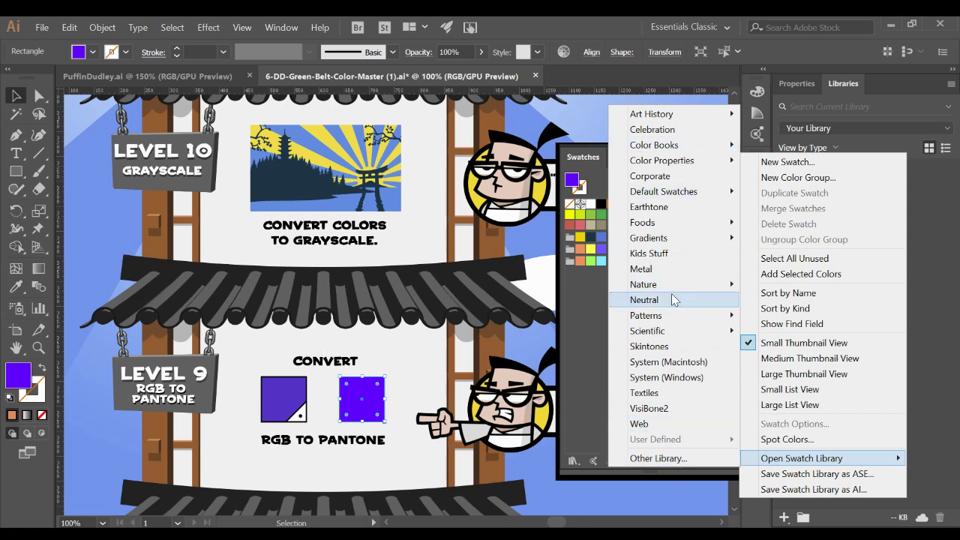
click(682, 457)
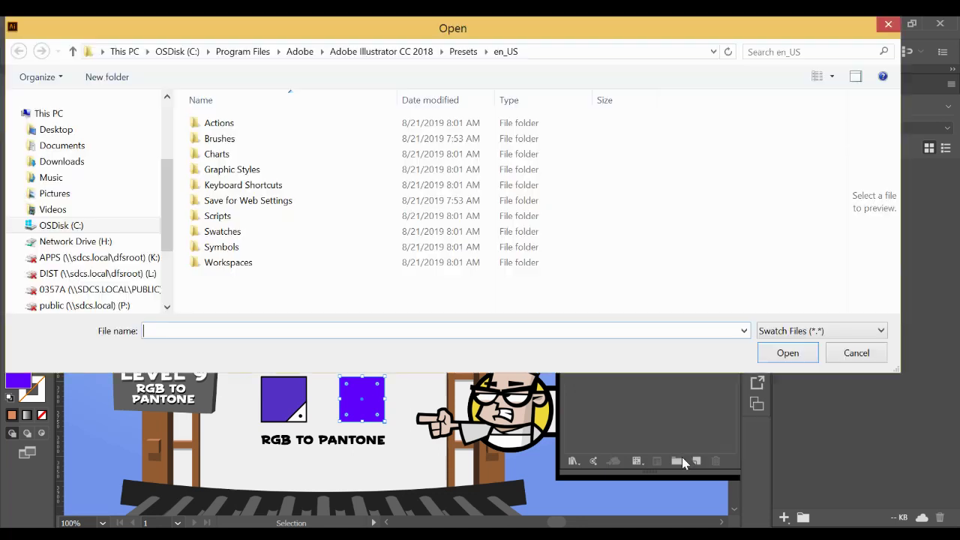
click(870, 363)
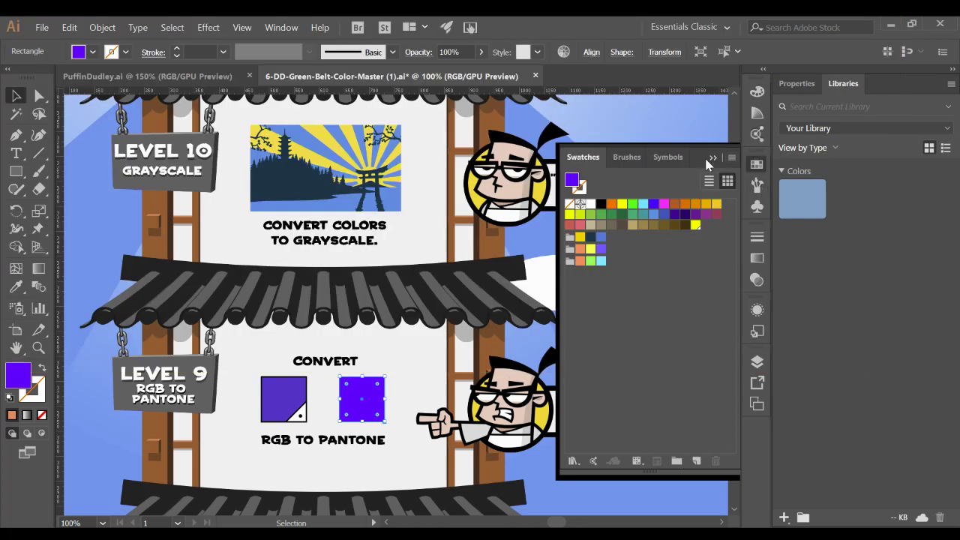
click(731, 158)
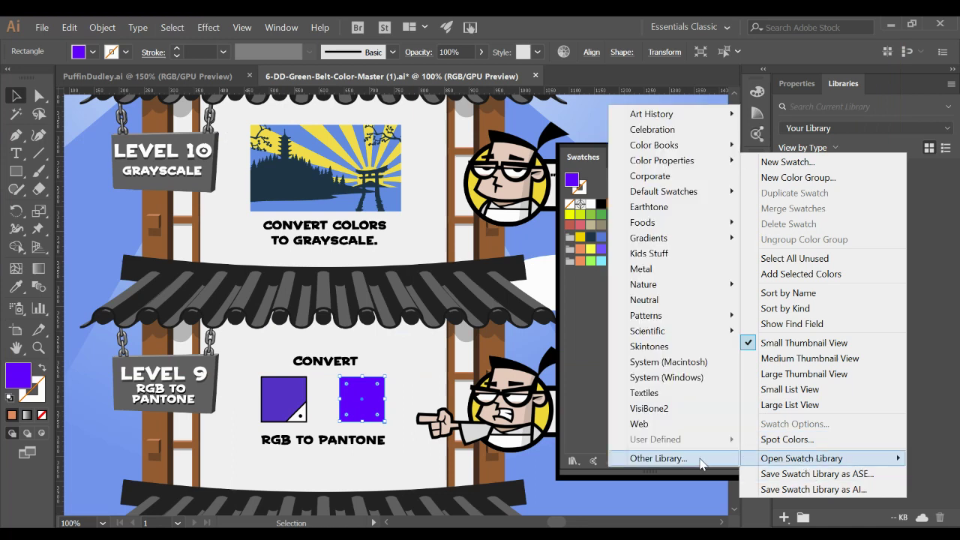
click(924, 183)
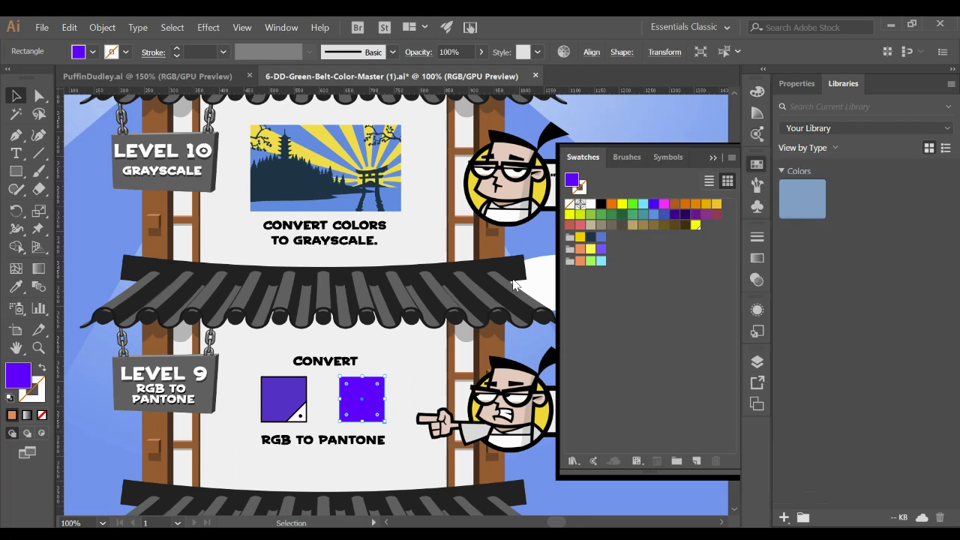
Step: Hide the swatch list and position the view on Level 10 and the Level 11 Final Challenge
drag(433, 193, 448, 412)
click(712, 157)
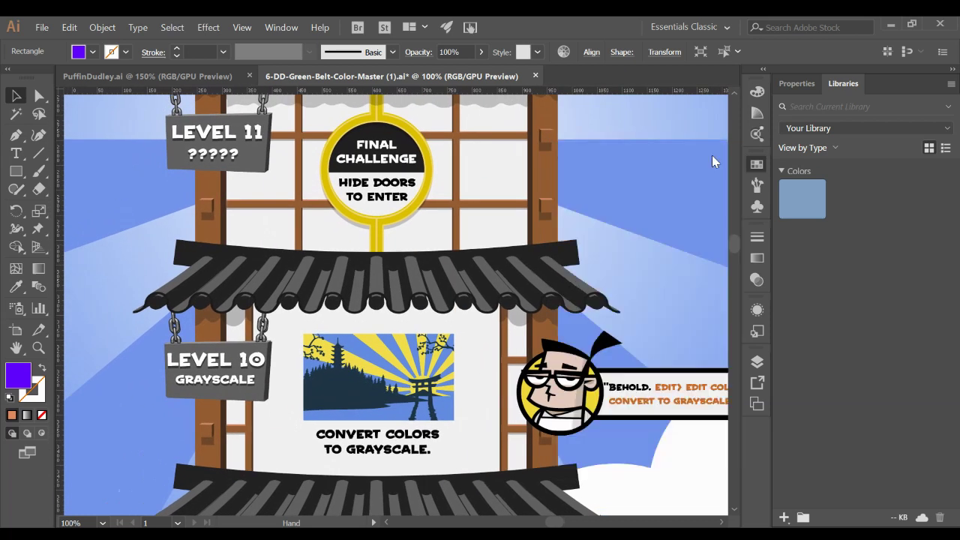
drag(442, 370, 426, 397)
drag(414, 454, 388, 434)
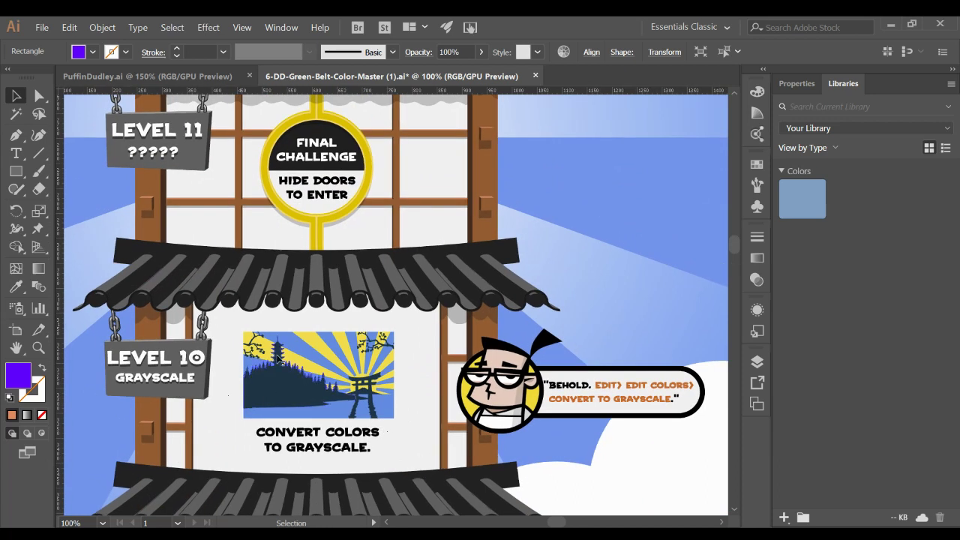
Step: Convert the Level 10 pagoda picture to grayscale with Edit > Edit Colors > Convert to Grayscale
click(298, 406)
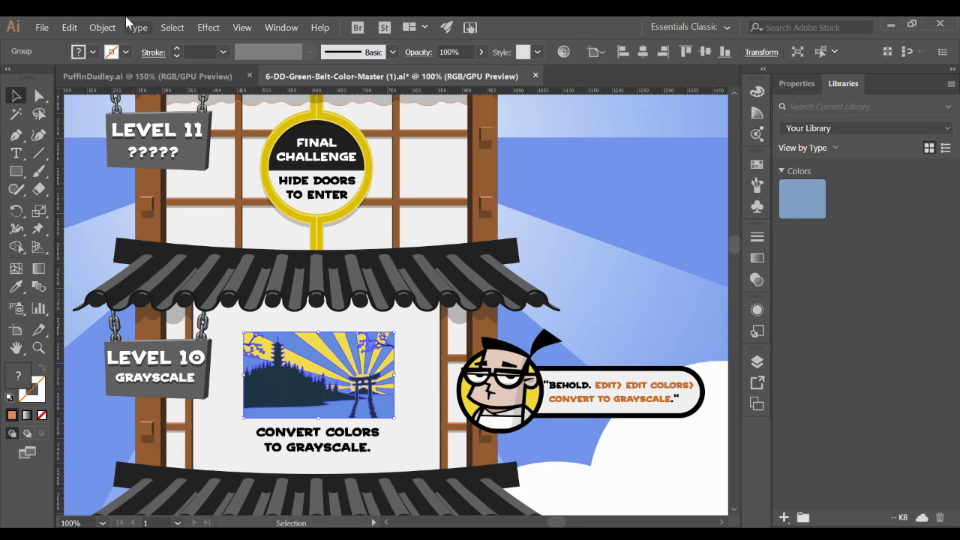
click(70, 28)
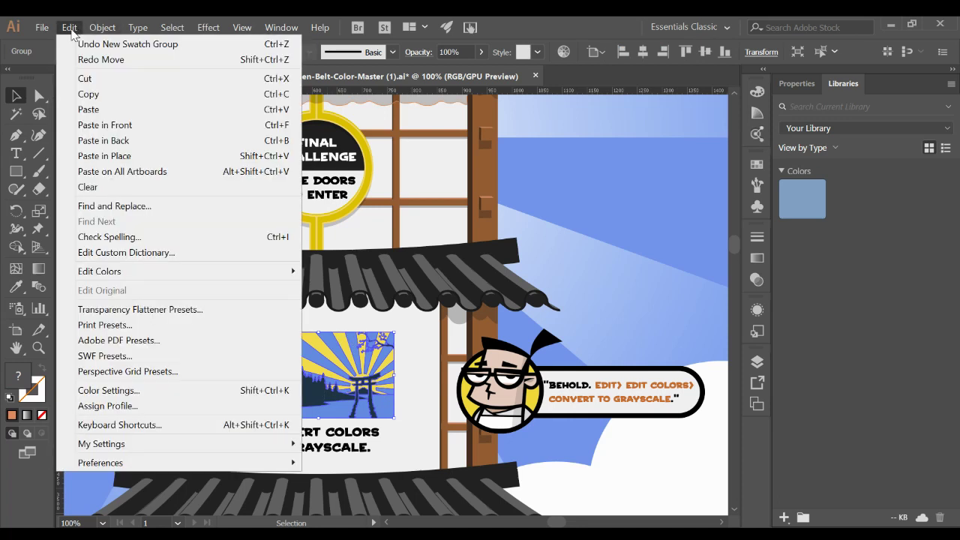
click(415, 385)
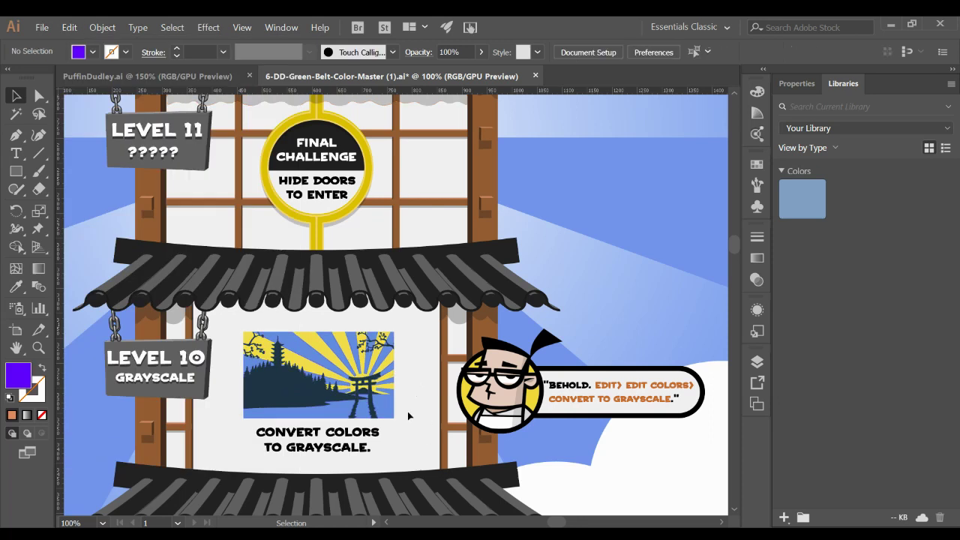
drag(230, 328, 414, 422)
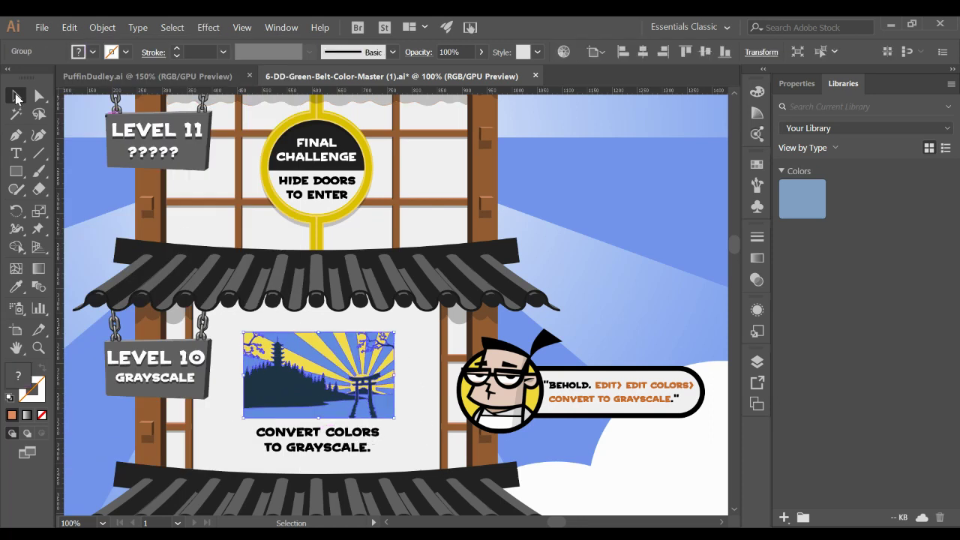
click(67, 29)
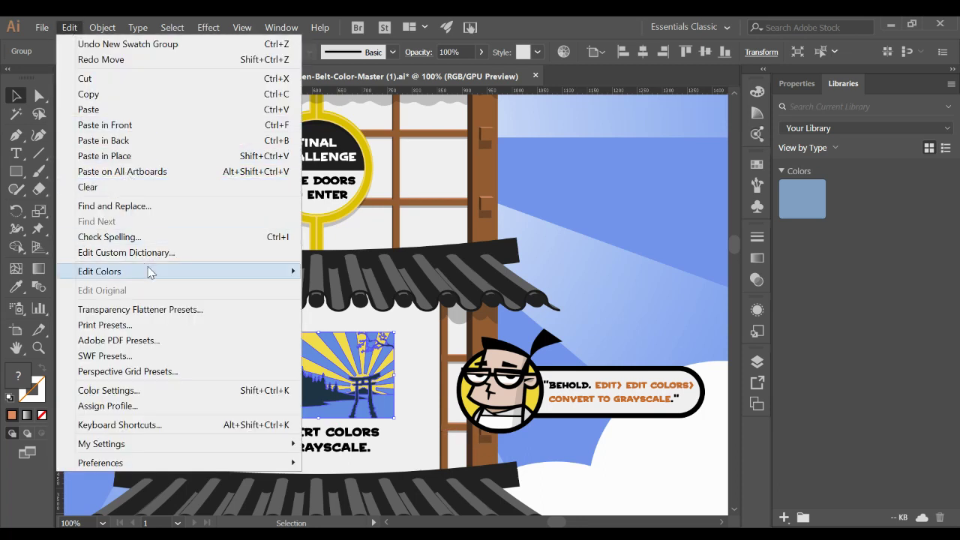
mouse_move(151, 274)
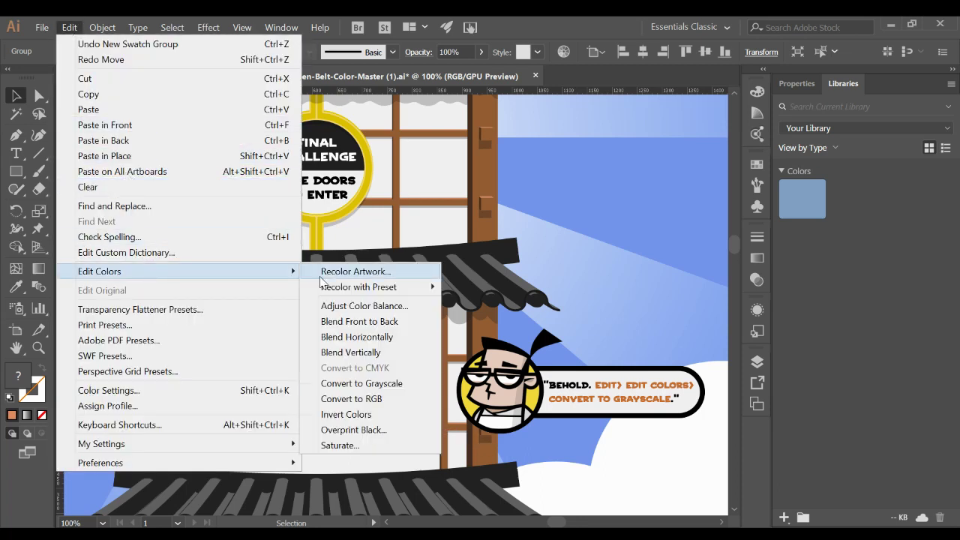
click(370, 384)
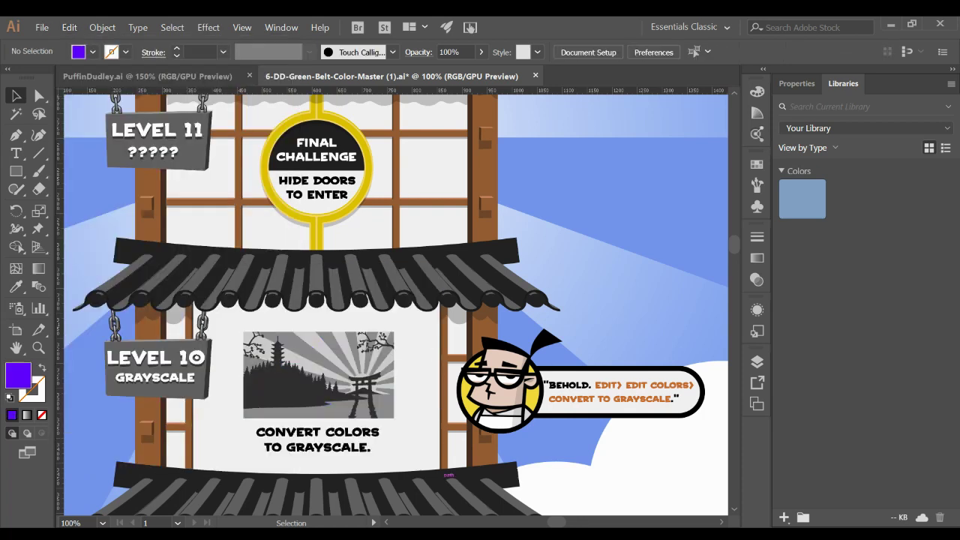
scroll(569, 496, up, 5)
click(330, 369)
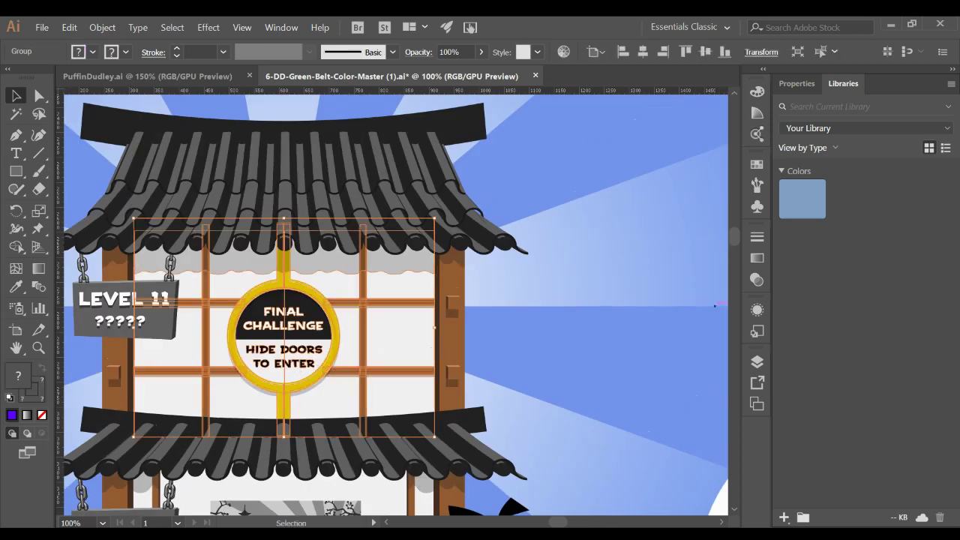
Step: Hide the Level 11 Doors layer and zoom to 200% on the two recolor pictures
click(757, 365)
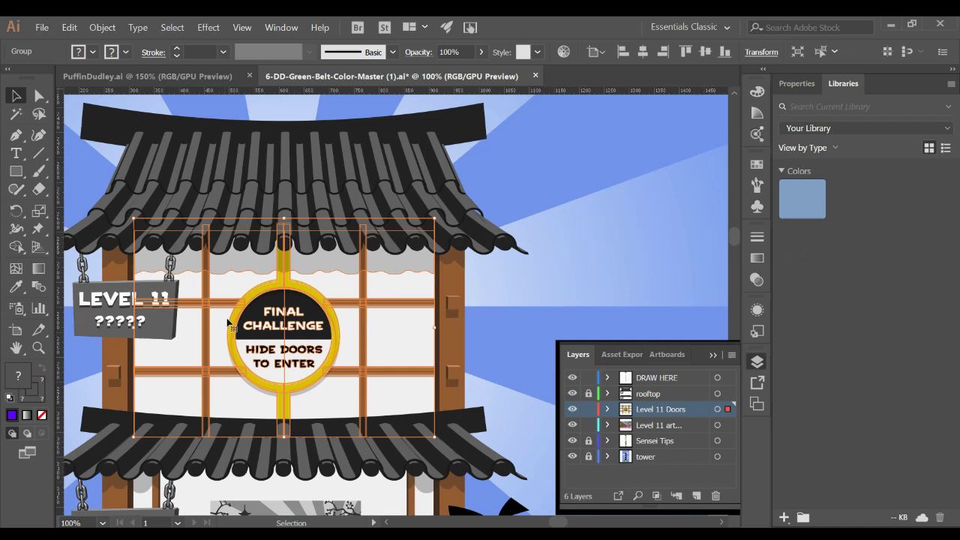
click(573, 410)
click(573, 411)
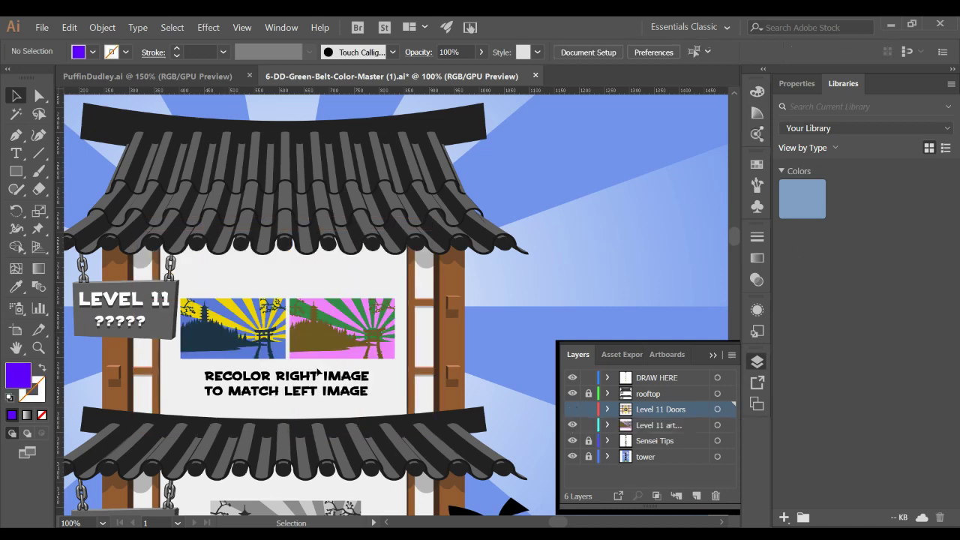
drag(300, 362, 364, 353)
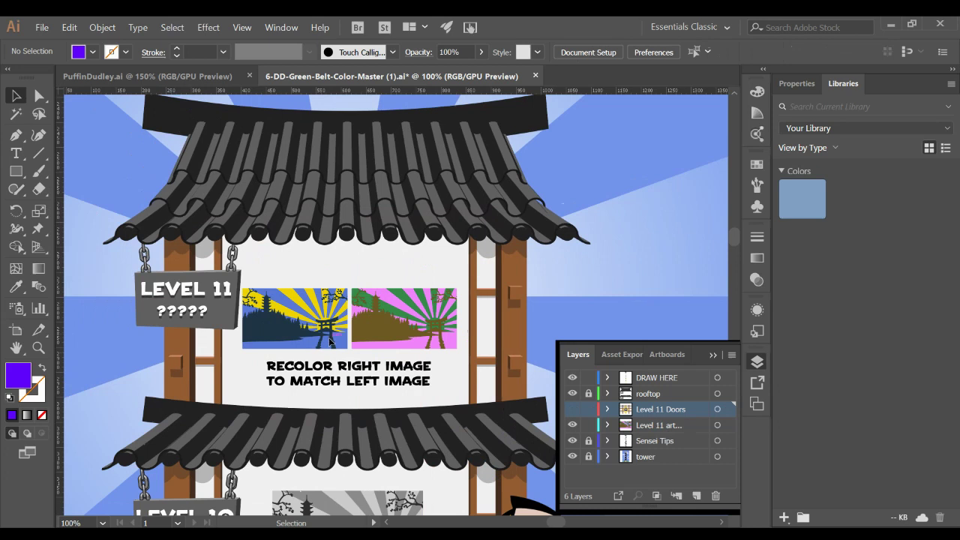
key(ctrl+plus)
key(ctrl+plus)
drag(323, 310, 444, 215)
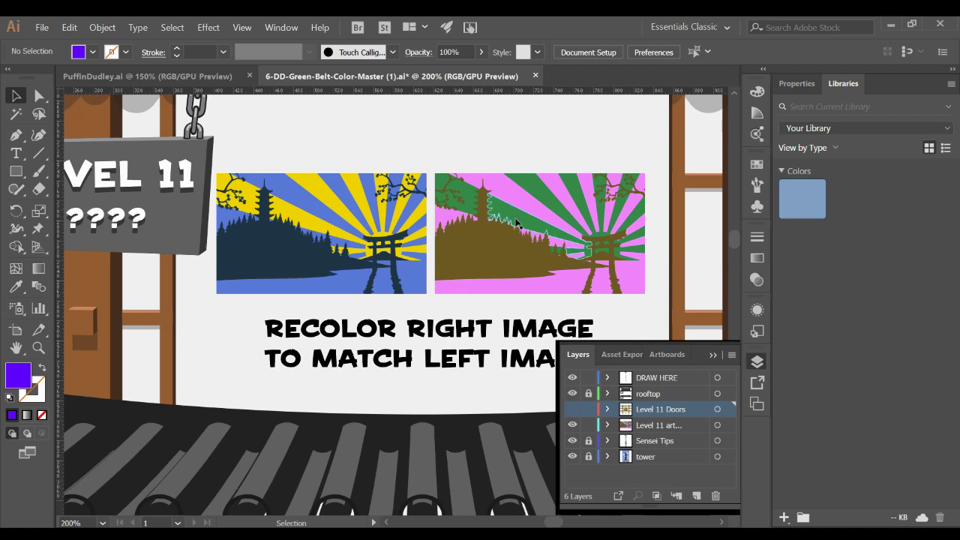
Step: Ungroup the right-hand Level 11 pagoda picture and deselect its shapes
click(516, 223)
right_click(516, 222)
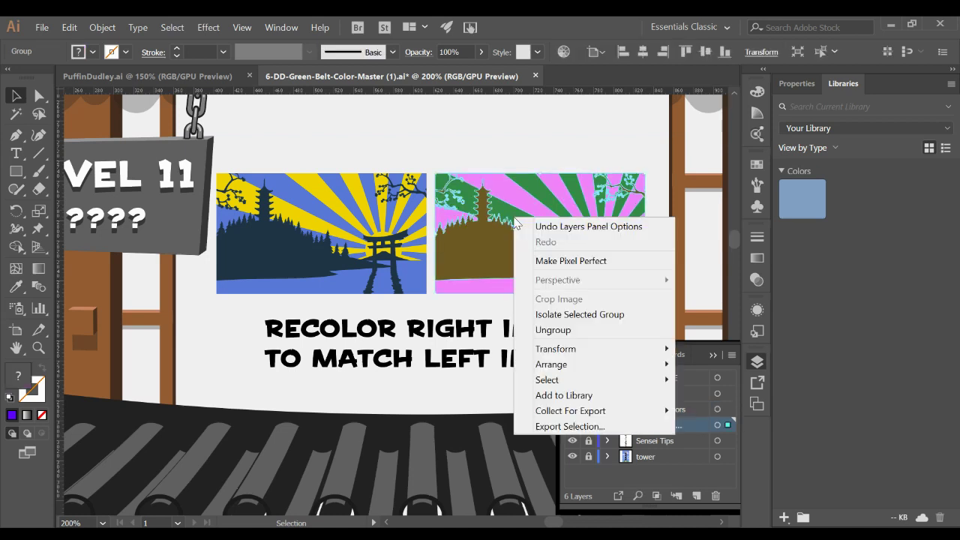
click(570, 330)
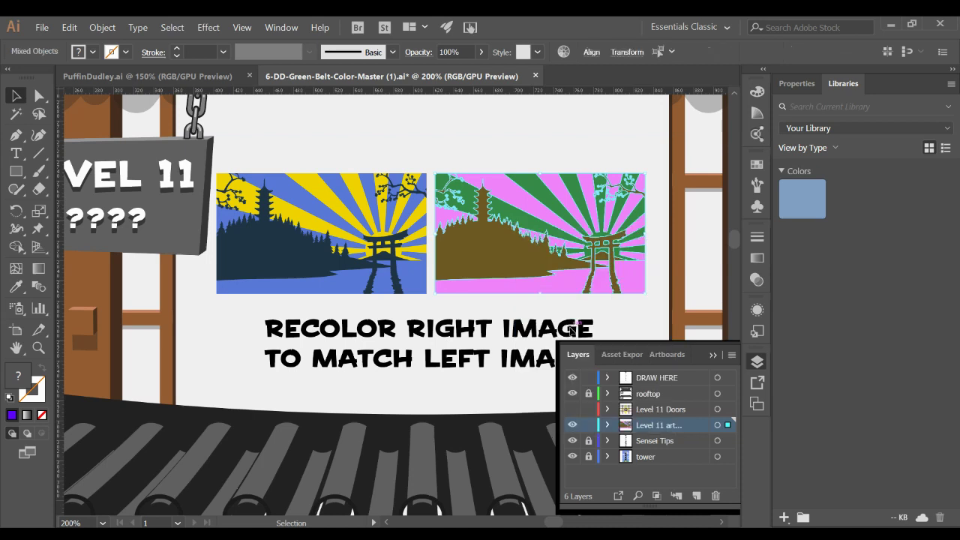
key(ctrl+shift+a)
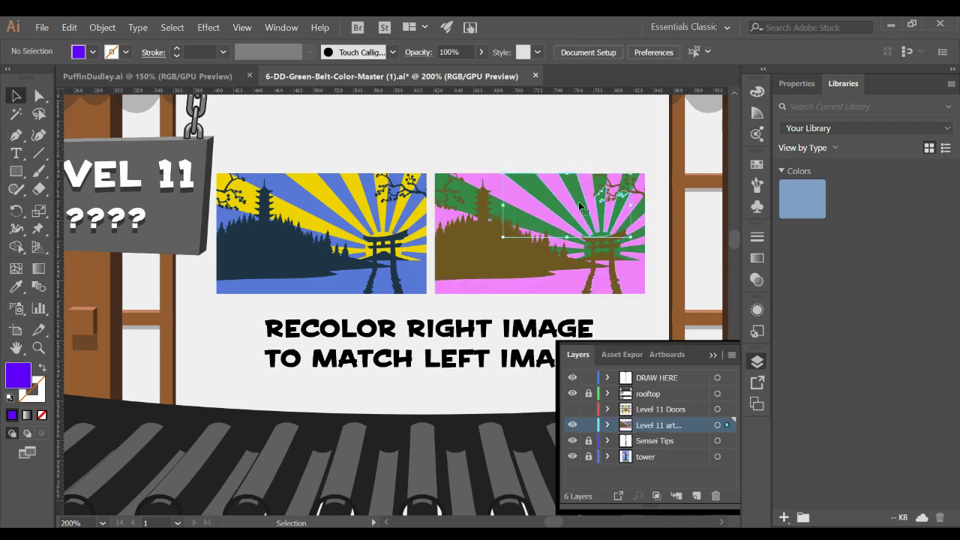
Step: Inspect the green sunburst ray, cherry branch and brown forest silhouette paths in the right picture
click(582, 207)
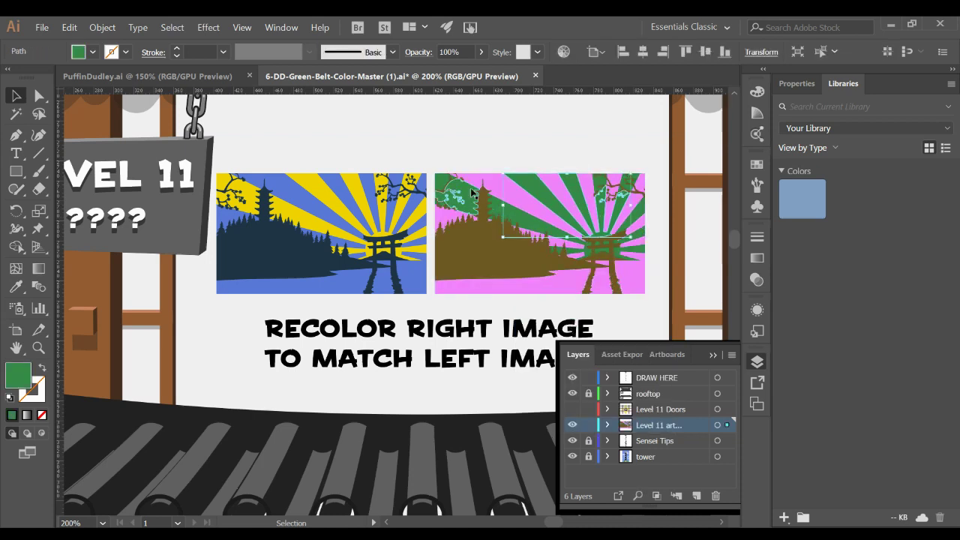
click(444, 186)
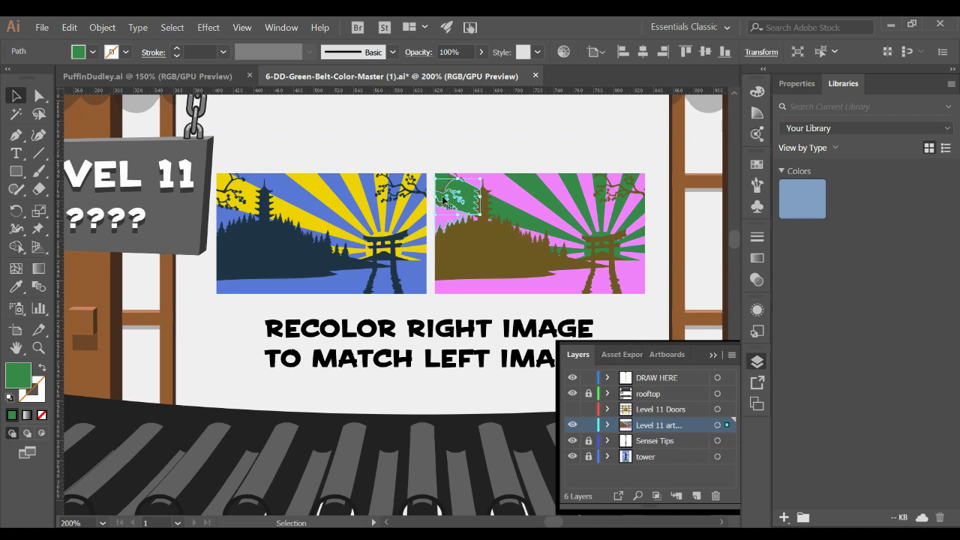
click(450, 210)
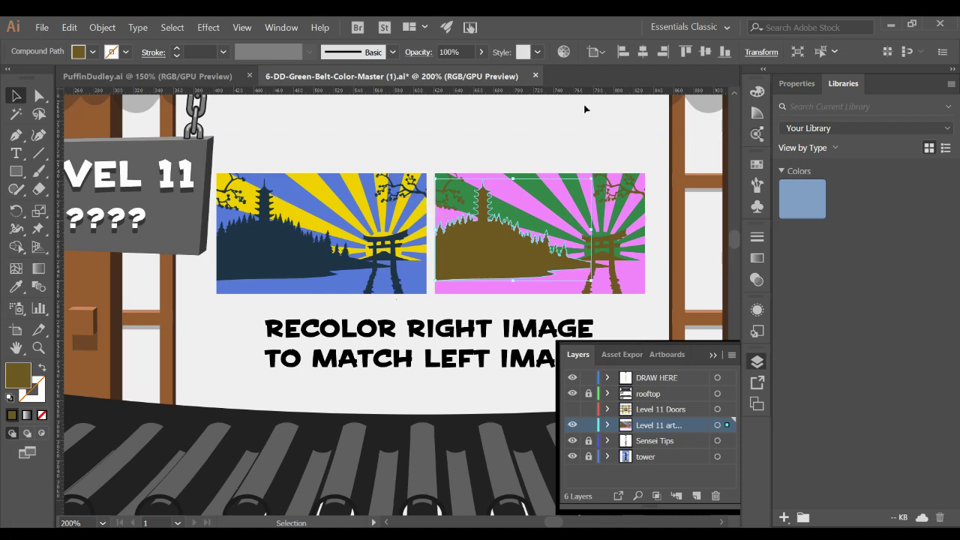
click(598, 124)
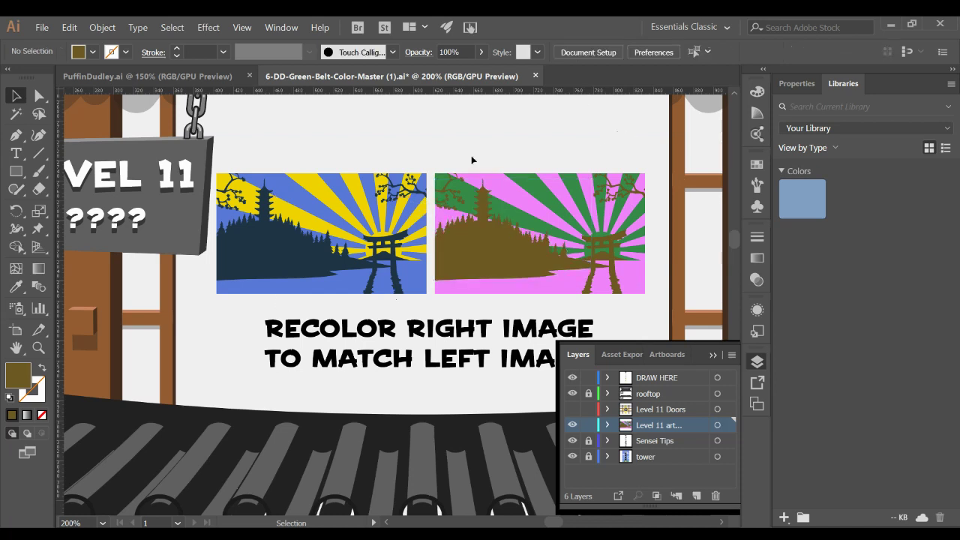
click(42, 27)
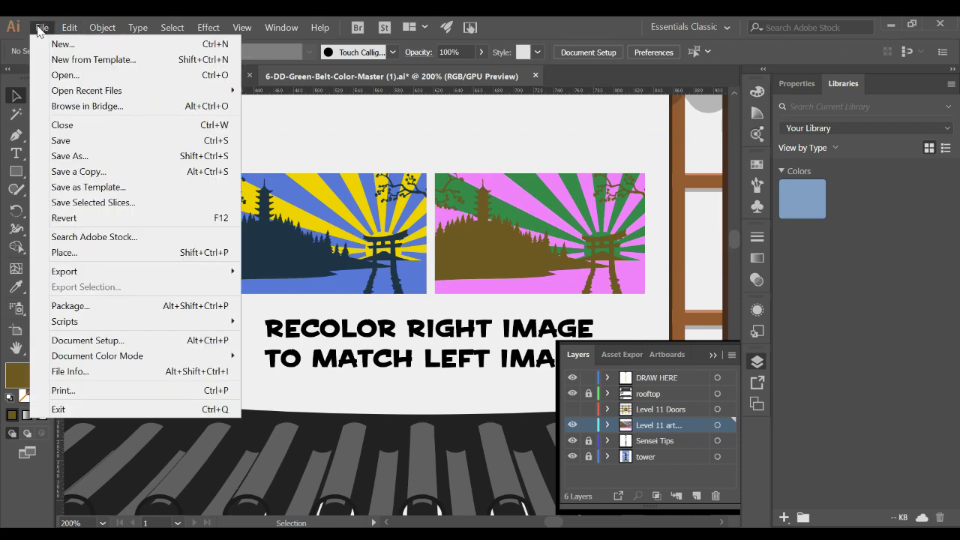
click(106, 155)
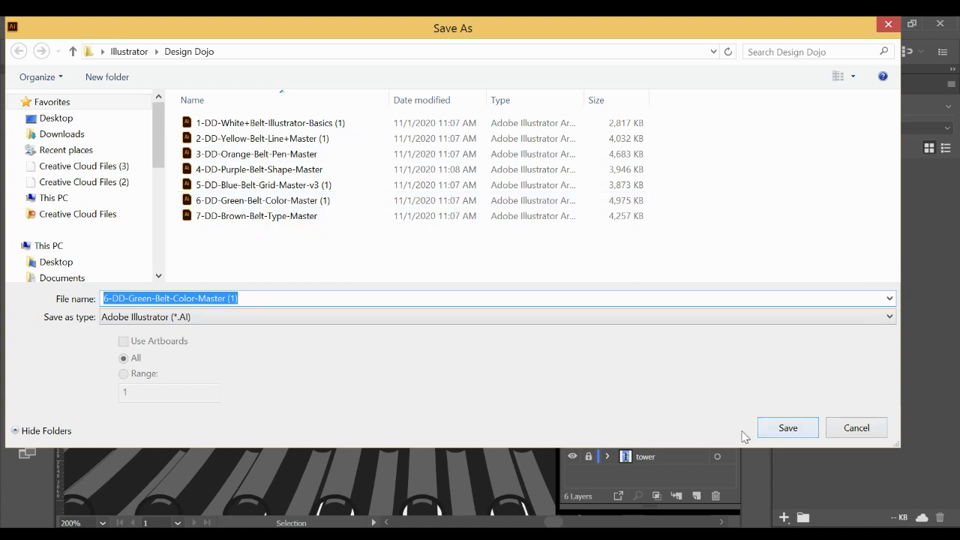
click(290, 317)
click(45, 118)
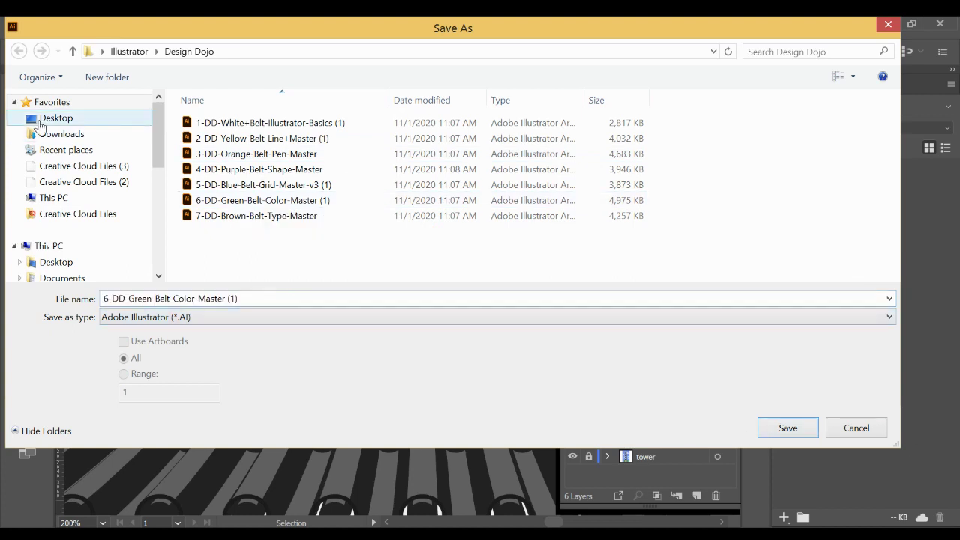
click(800, 426)
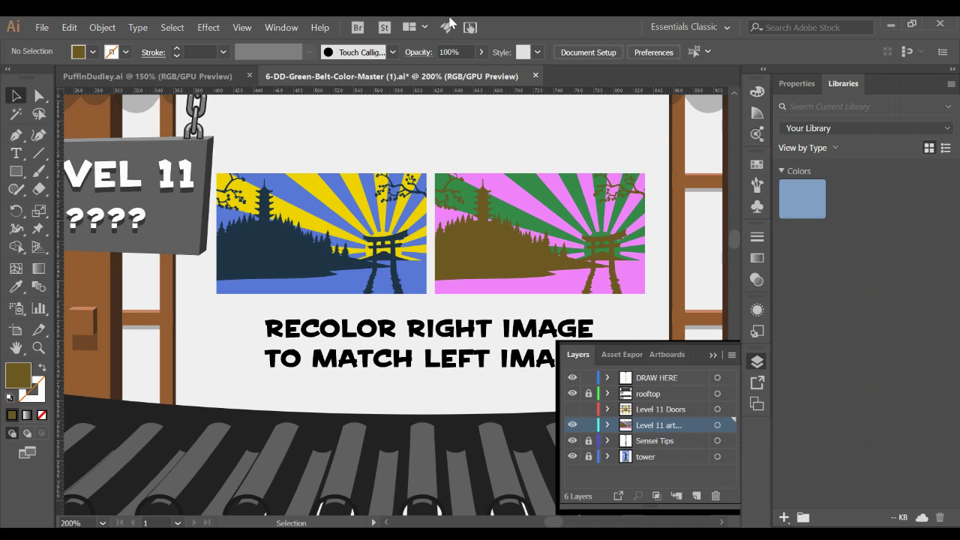
click(138, 62)
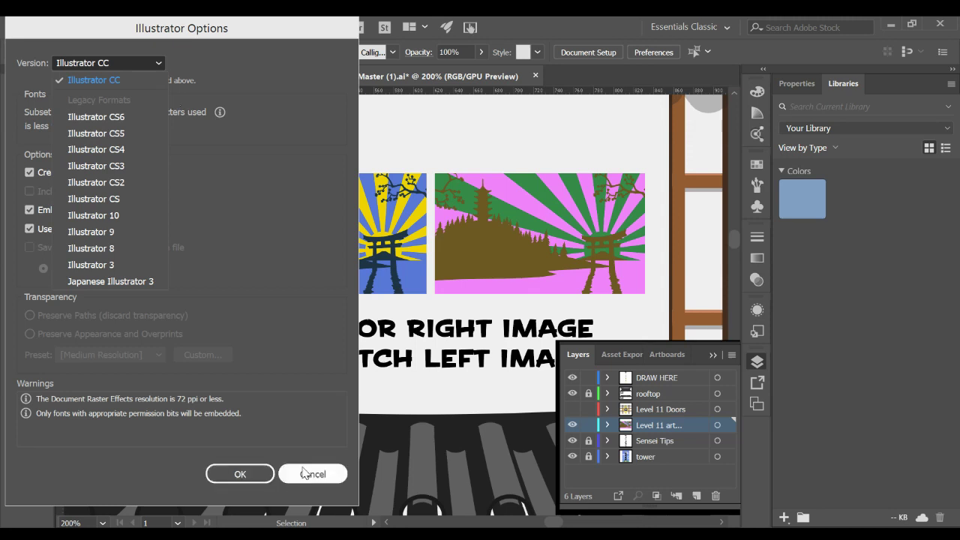
click(305, 473)
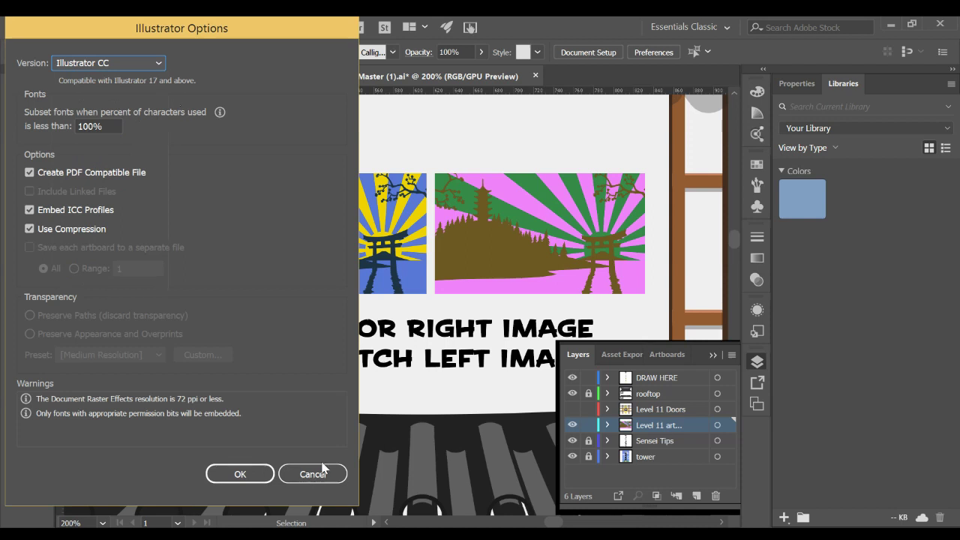
click(323, 469)
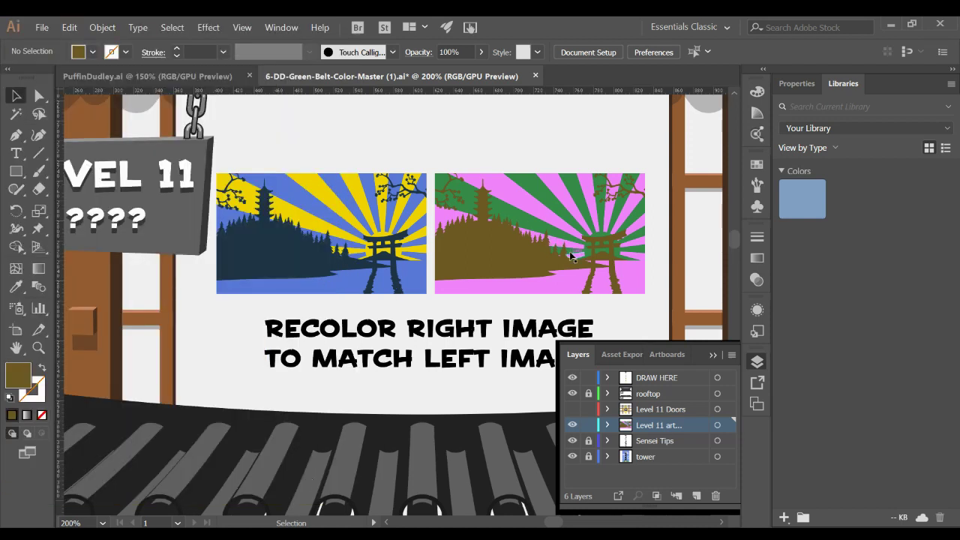